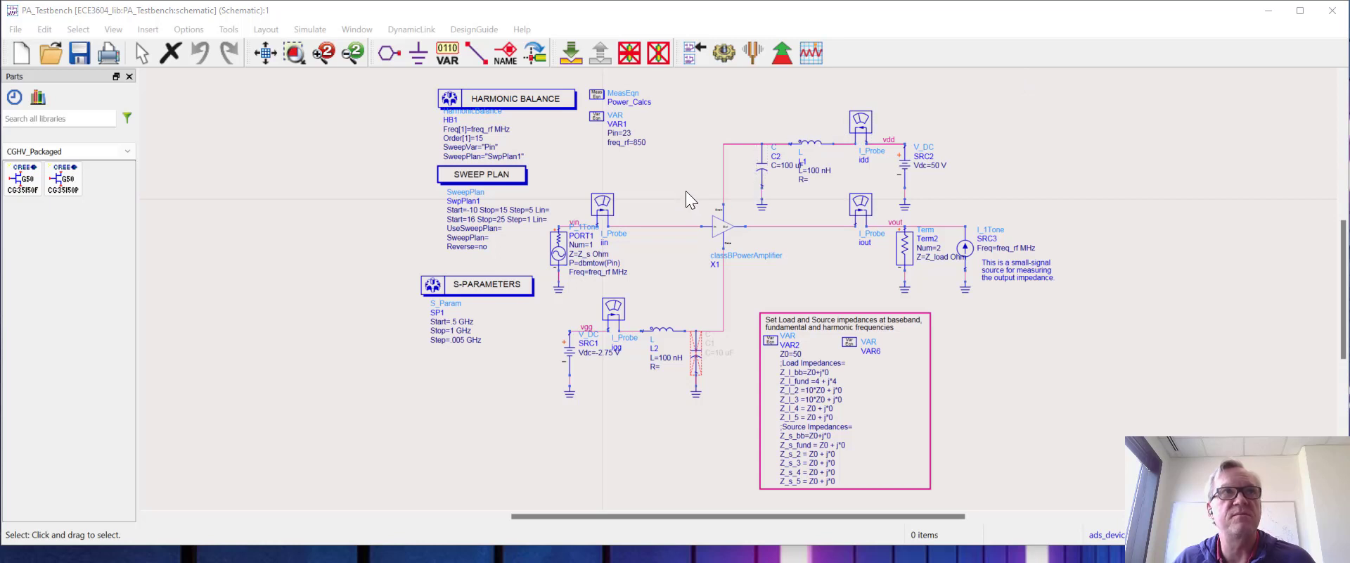
# Select the classBPowerAmplifier block X1 in the PA_Testbench schematic
pyautogui.click(719, 226)
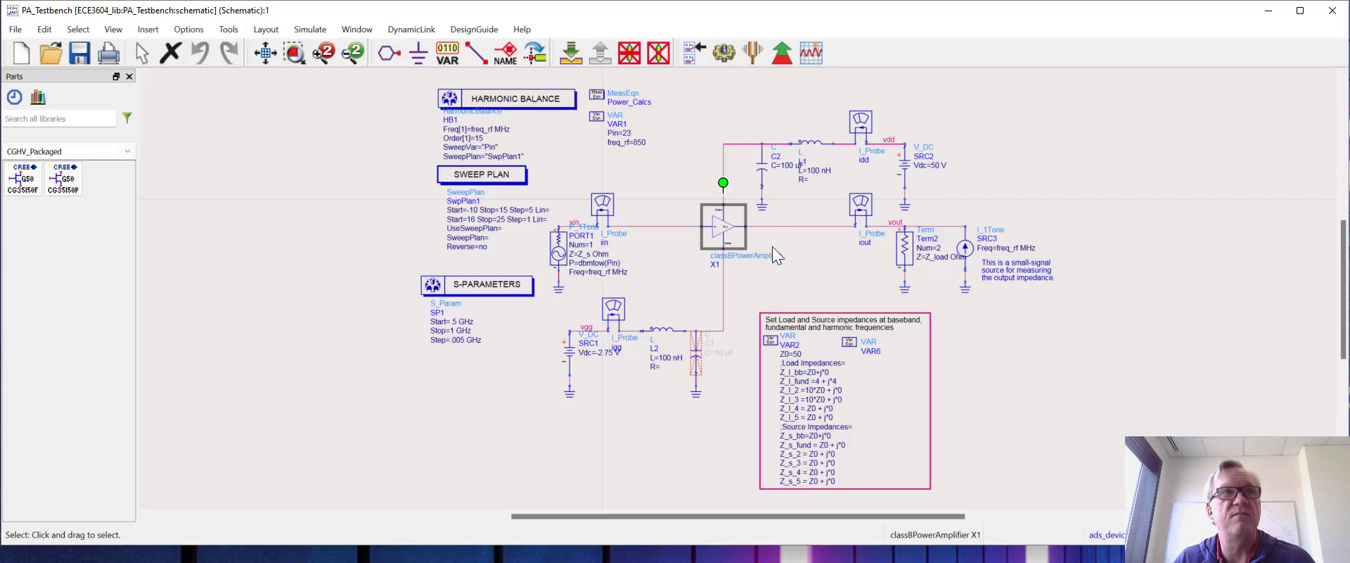
# Swap X1 to the classBPowerAmplifier_v2 cell with Swap Components, keeping the X1 instance name
pyautogui.rightClick(714, 233)
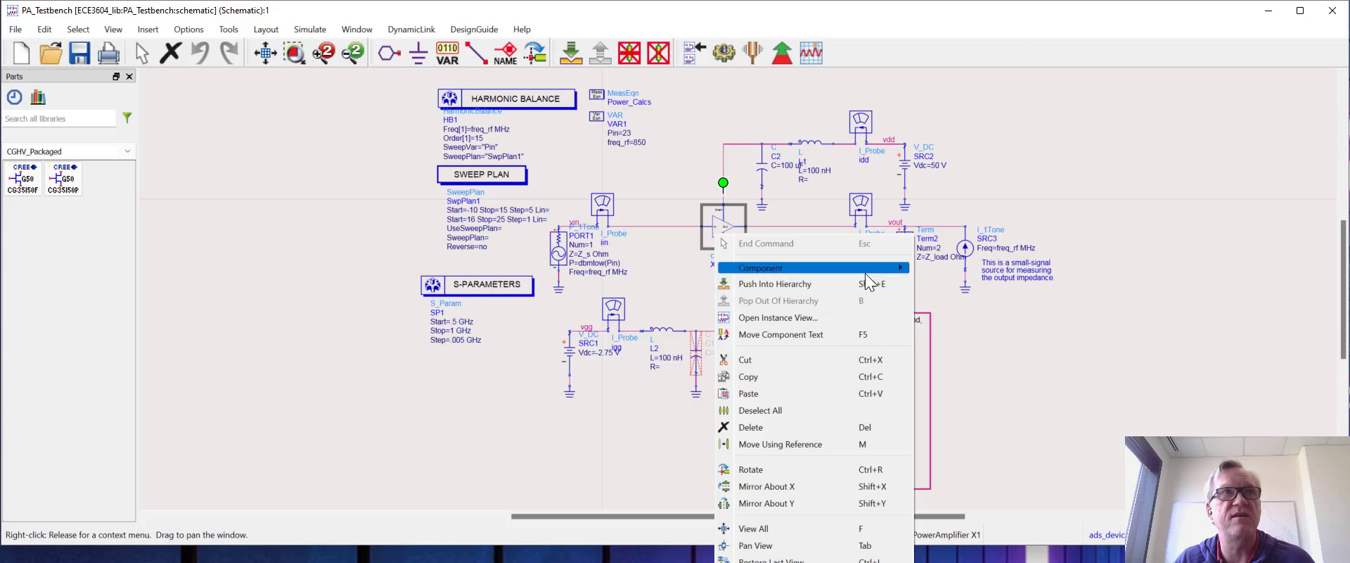
pyautogui.moveTo(889, 269)
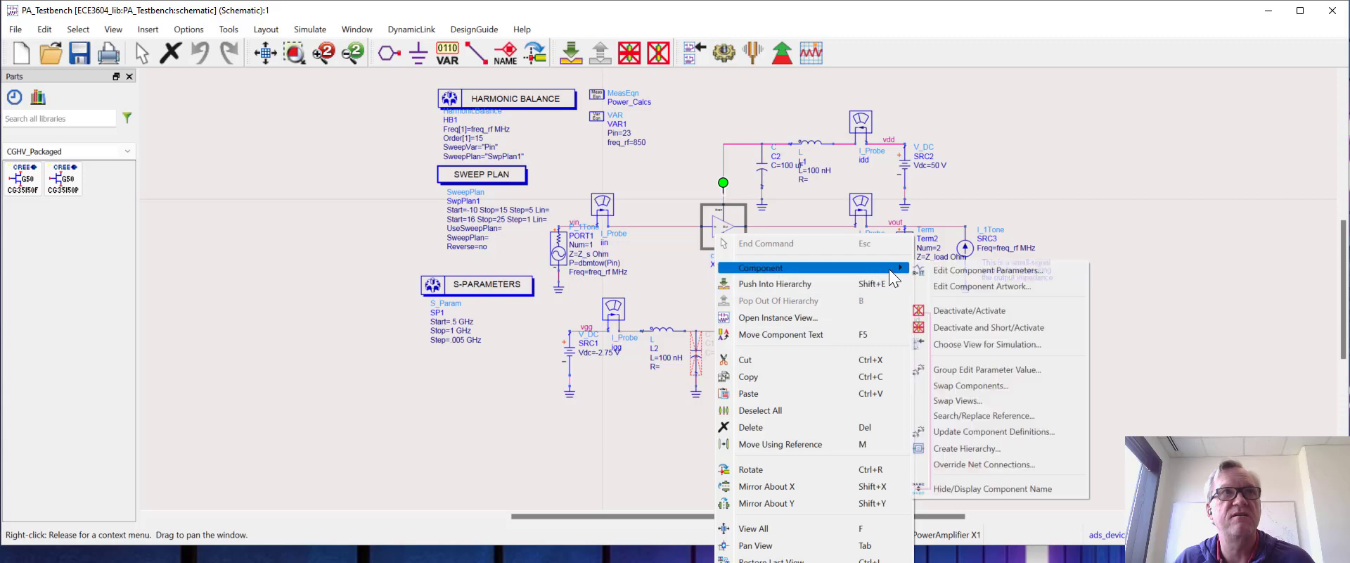
pyautogui.click(989, 385)
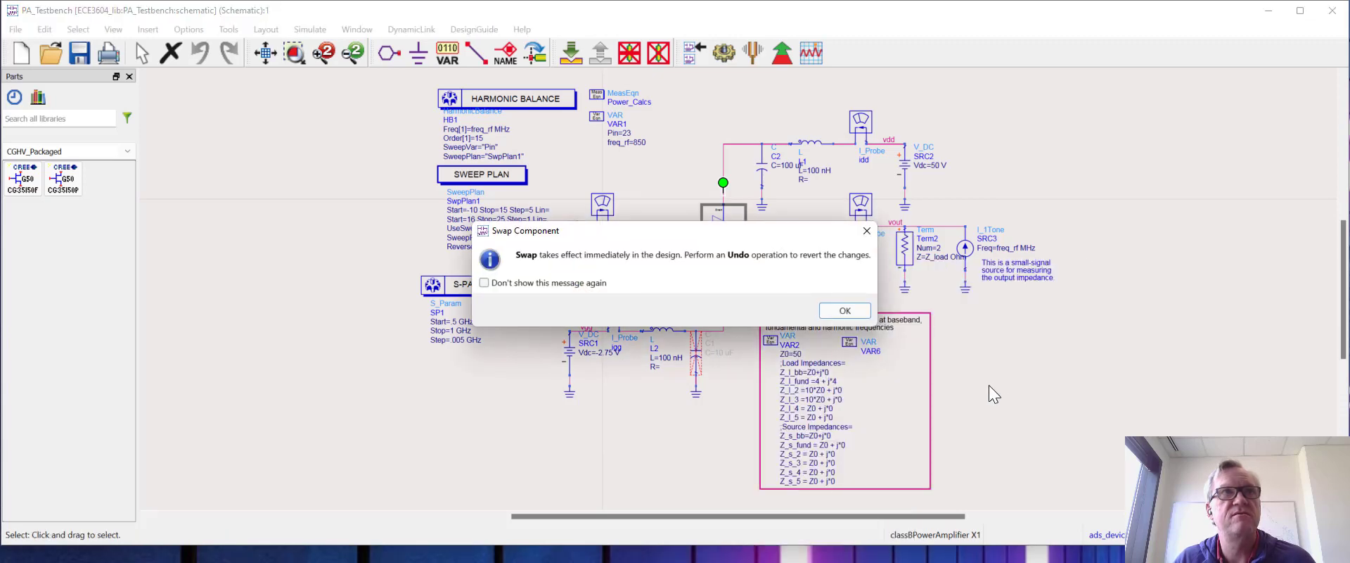
pyautogui.click(856, 310)
pyautogui.click(162, 81)
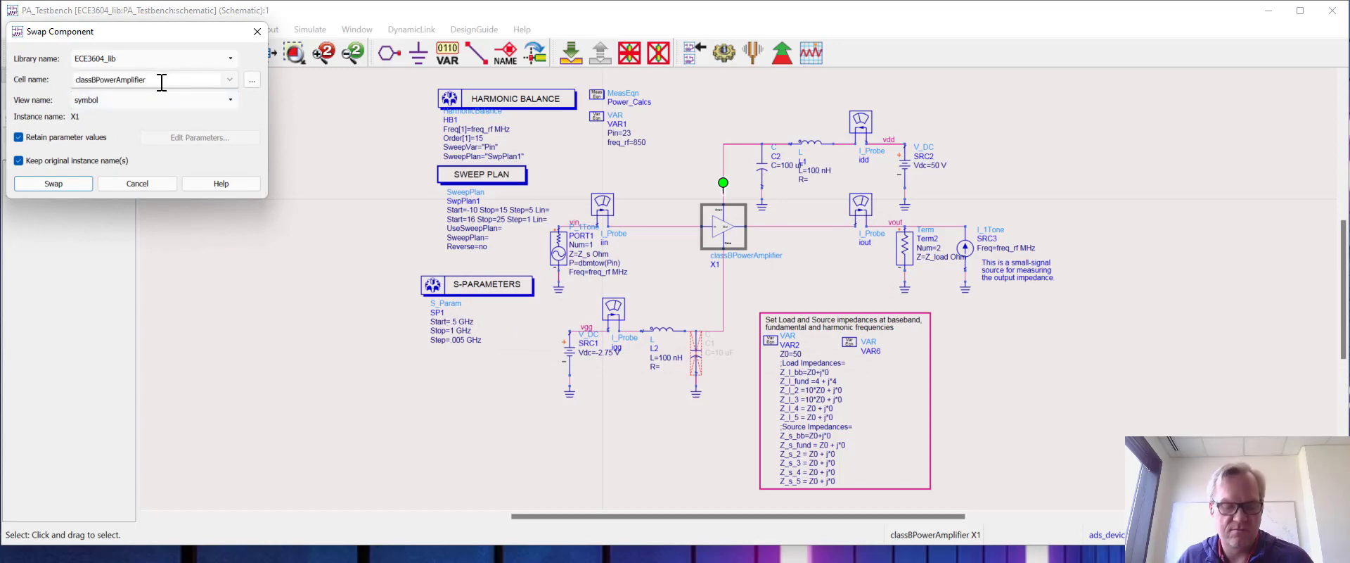
pyautogui.write('_v2')
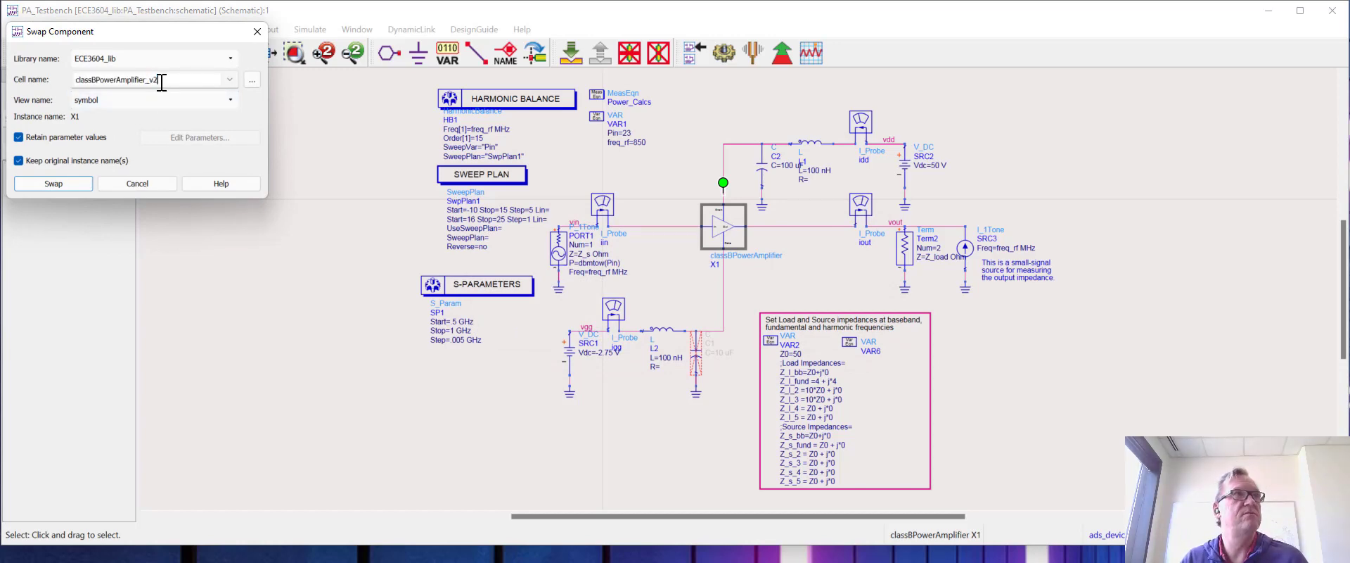
pyautogui.press('Return')
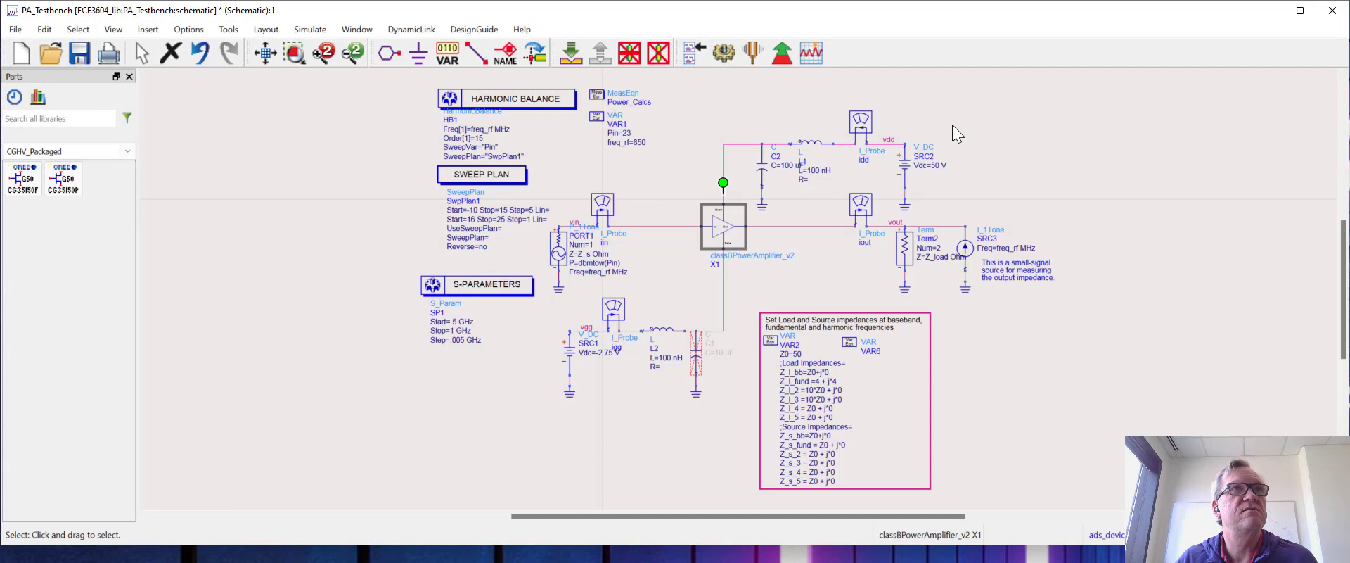
pyautogui.click(954, 126)
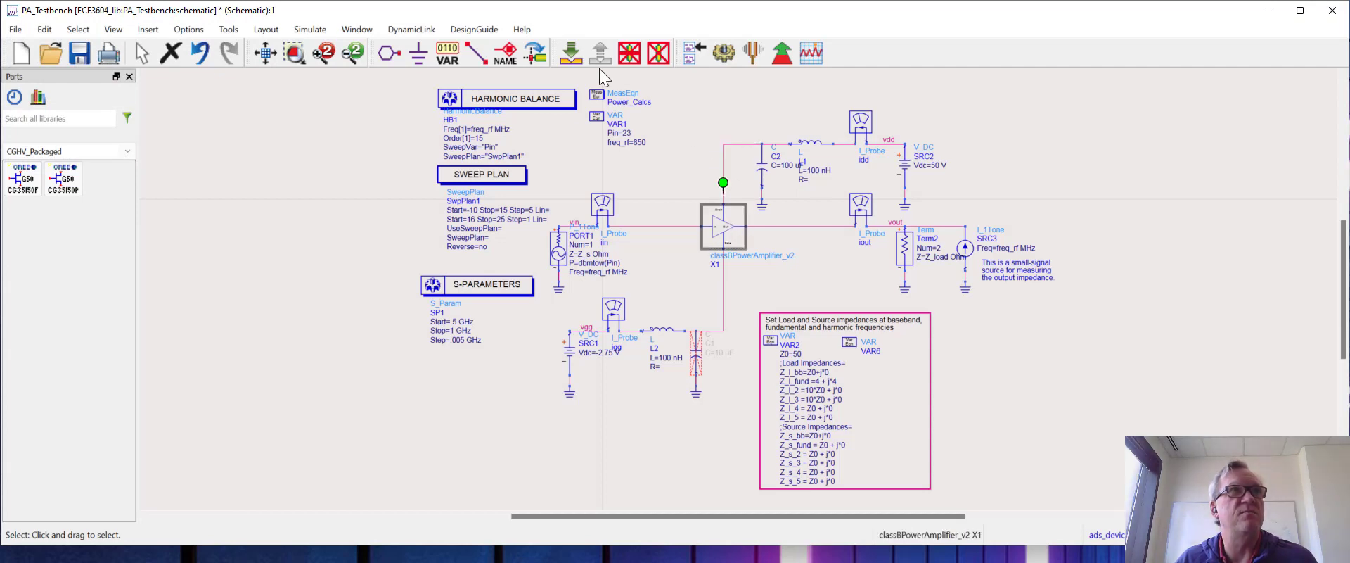
# Inside the amplifier schematic, change L1's optimization range to opt{1 nH to 10 nH}
pyautogui.click(573, 55)
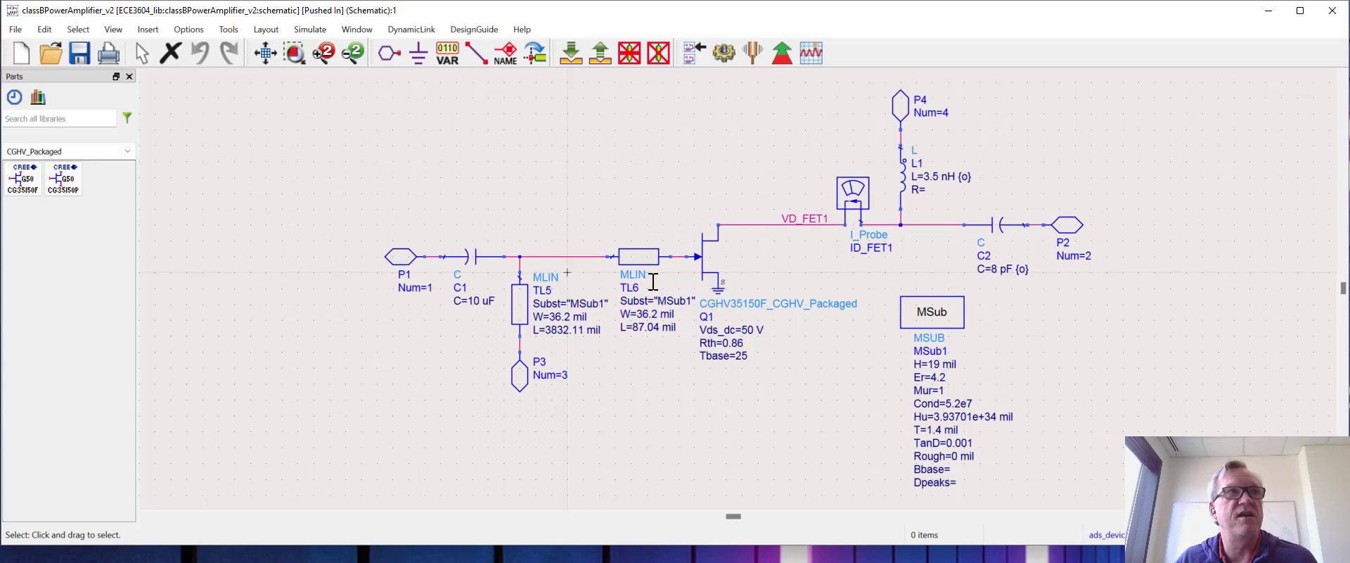
pyautogui.doubleClick(964, 178)
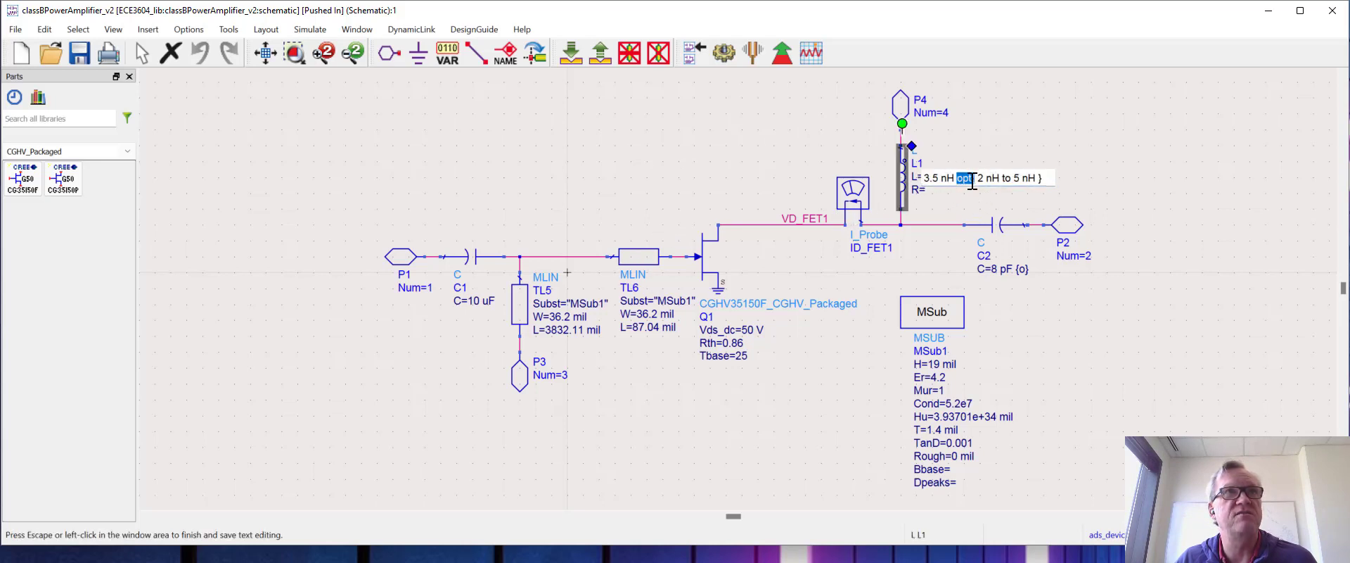
pyautogui.click(1021, 177)
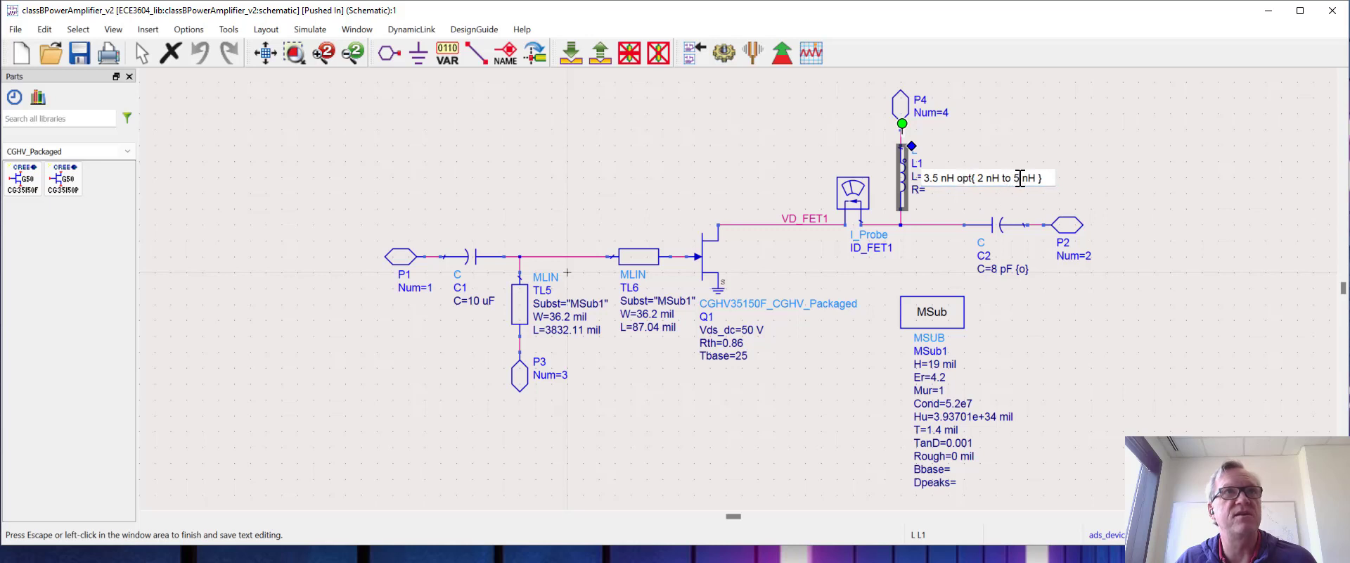
pyautogui.press('Left')
pyautogui.press('Left')
pyautogui.press('Left')
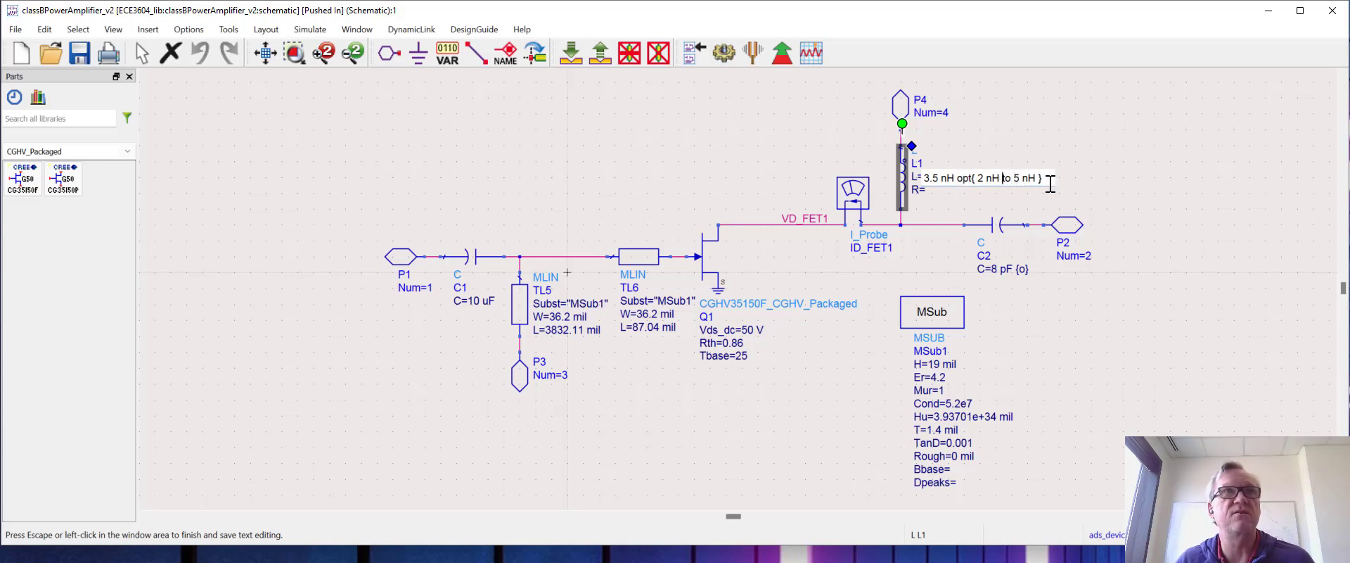
pyautogui.press('BackSpace')
pyautogui.write('1')
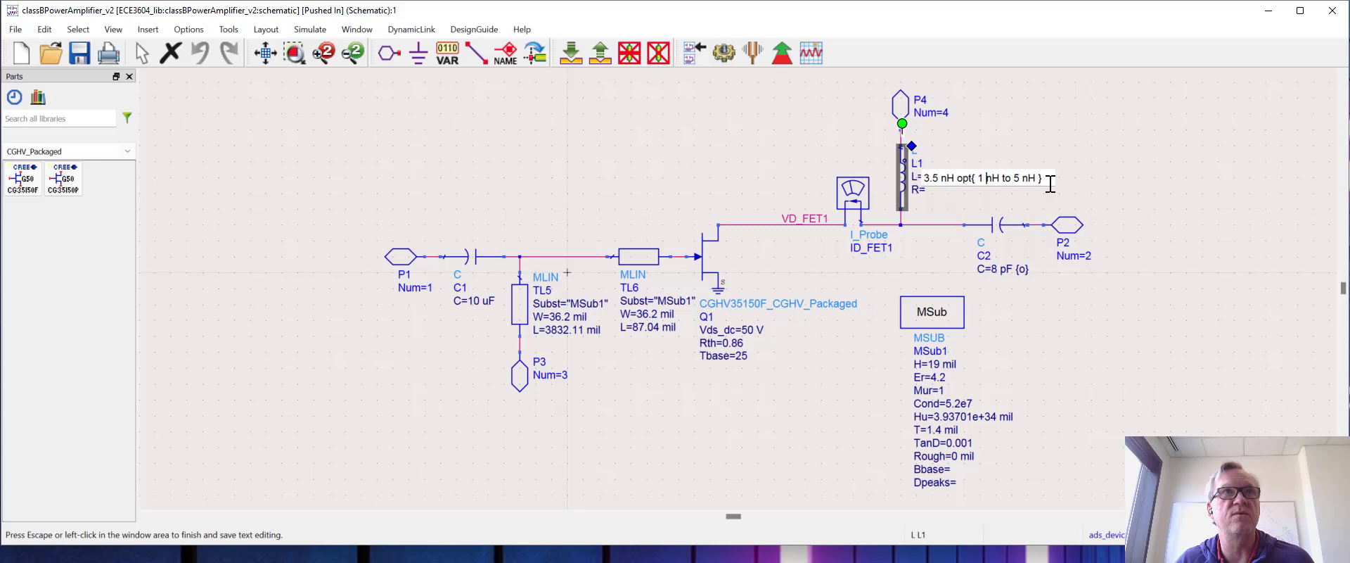
pyautogui.press('Delete')
pyautogui.write('10')
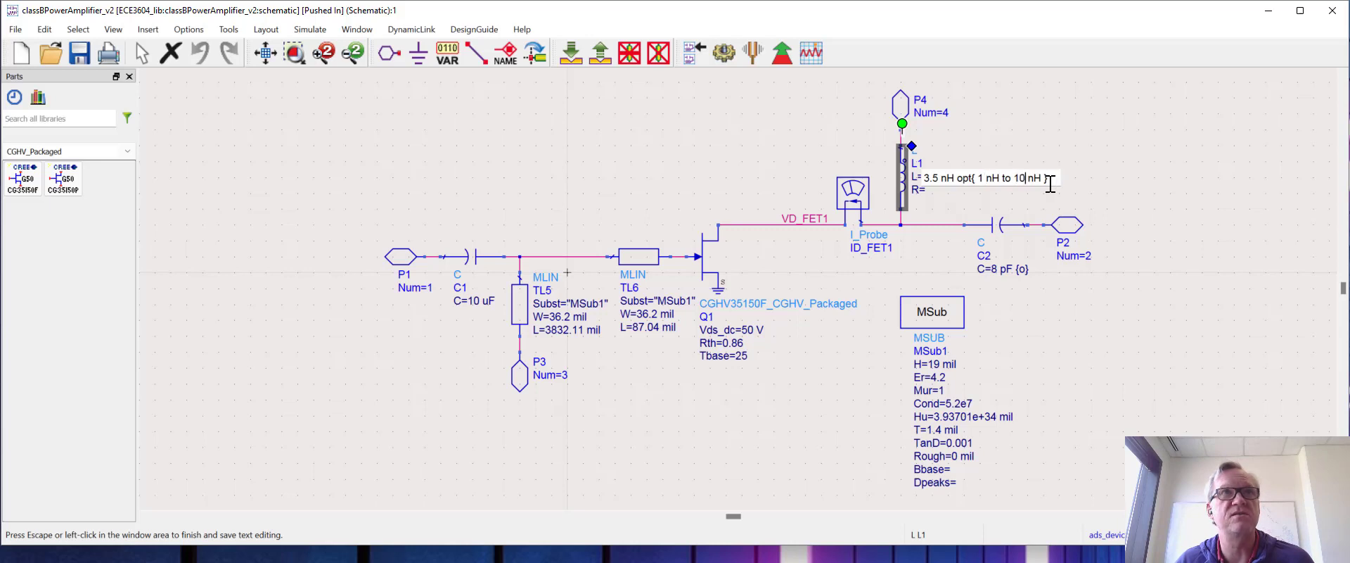
pyautogui.click(1050, 184)
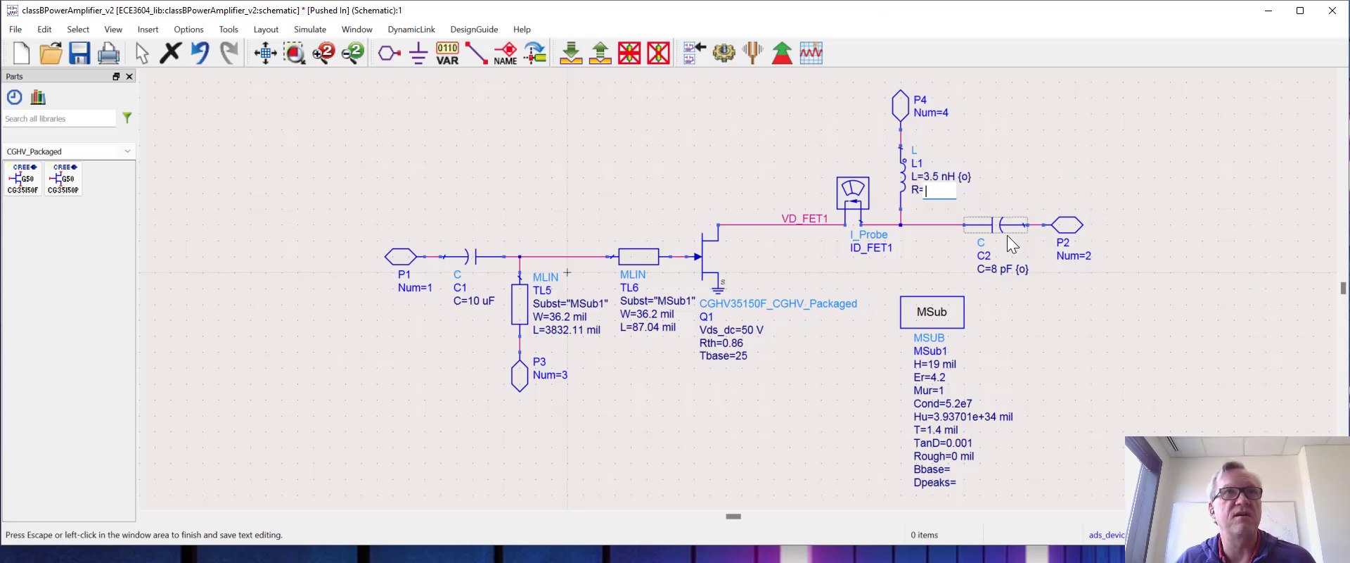
# Change C2's optimization range to opt{2 pF to 10 pF}
pyautogui.click(1027, 271)
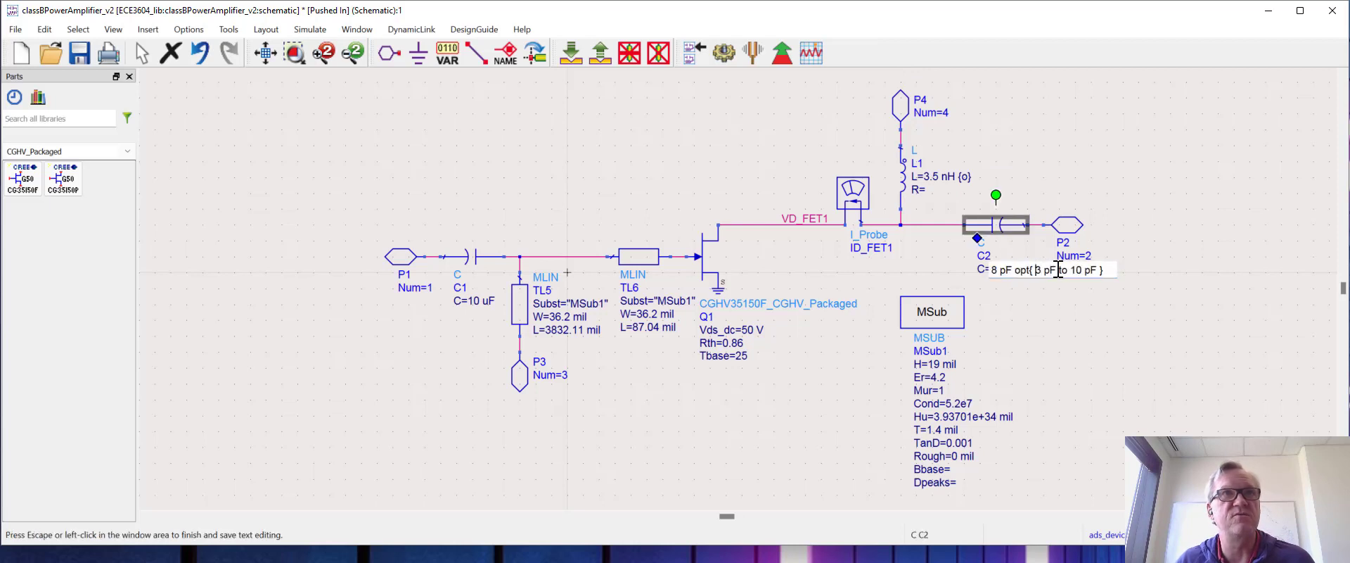
pyautogui.press('Delete')
pyautogui.write('2')
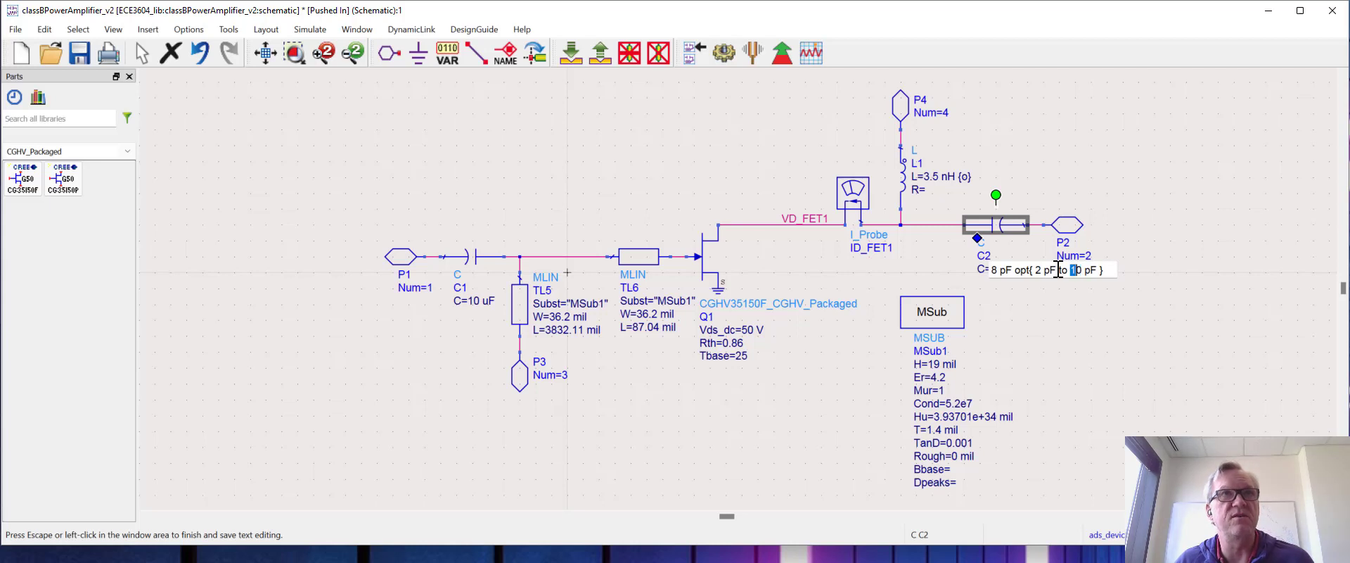
pyautogui.press('Escape')
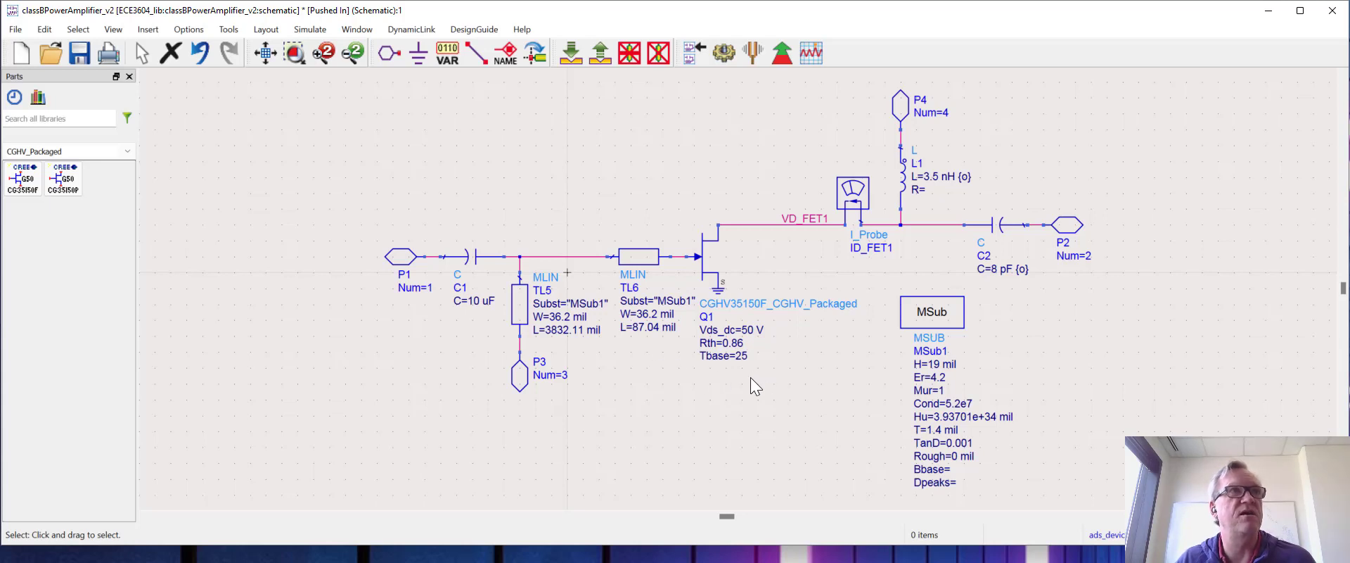
# Save the amplifier, return to PA_Testbench and simulate, showing 13.303% PAE at 34.390 dBm
pyautogui.click(90, 56)
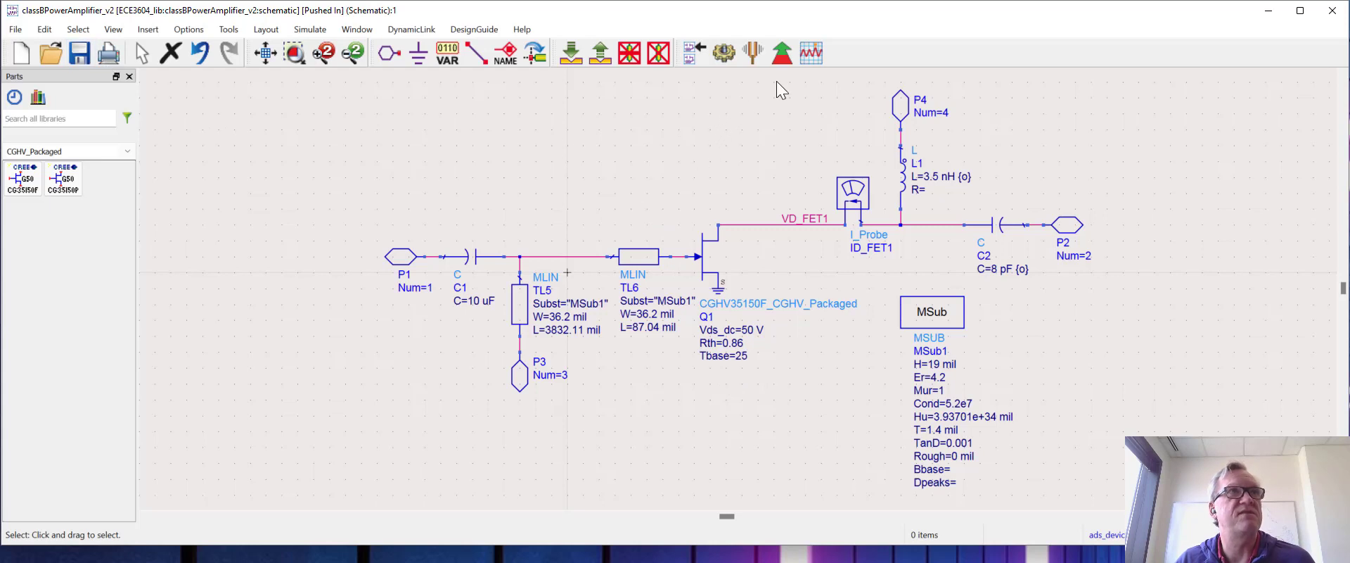
pyautogui.click(781, 53)
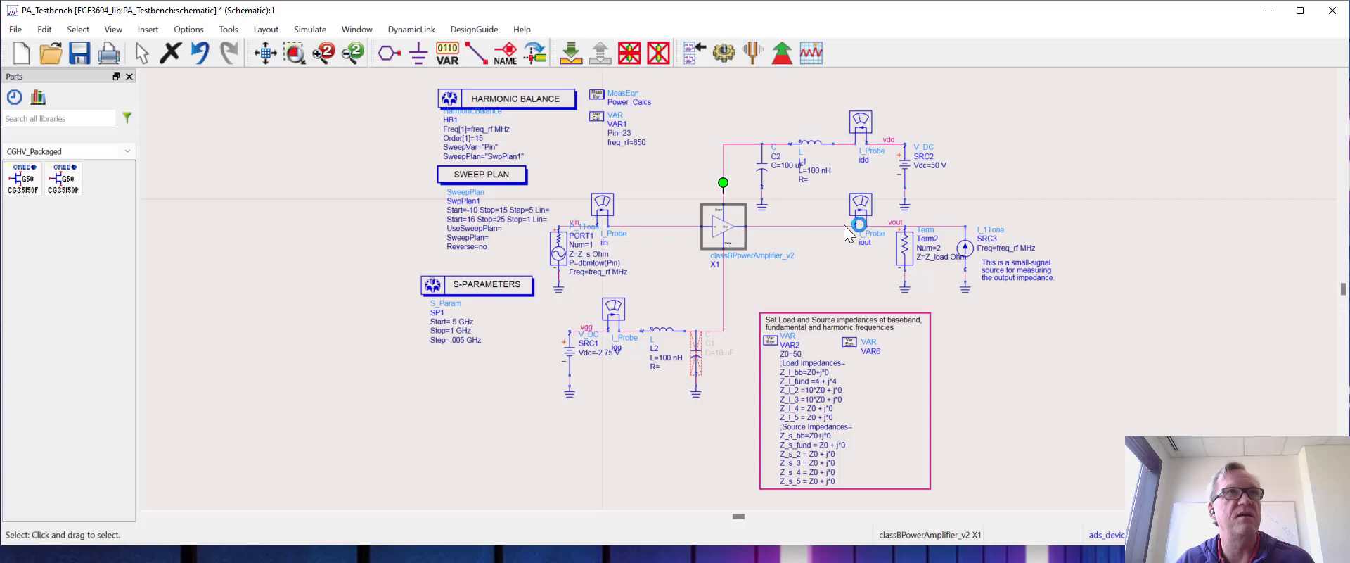
pyautogui.click(725, 55)
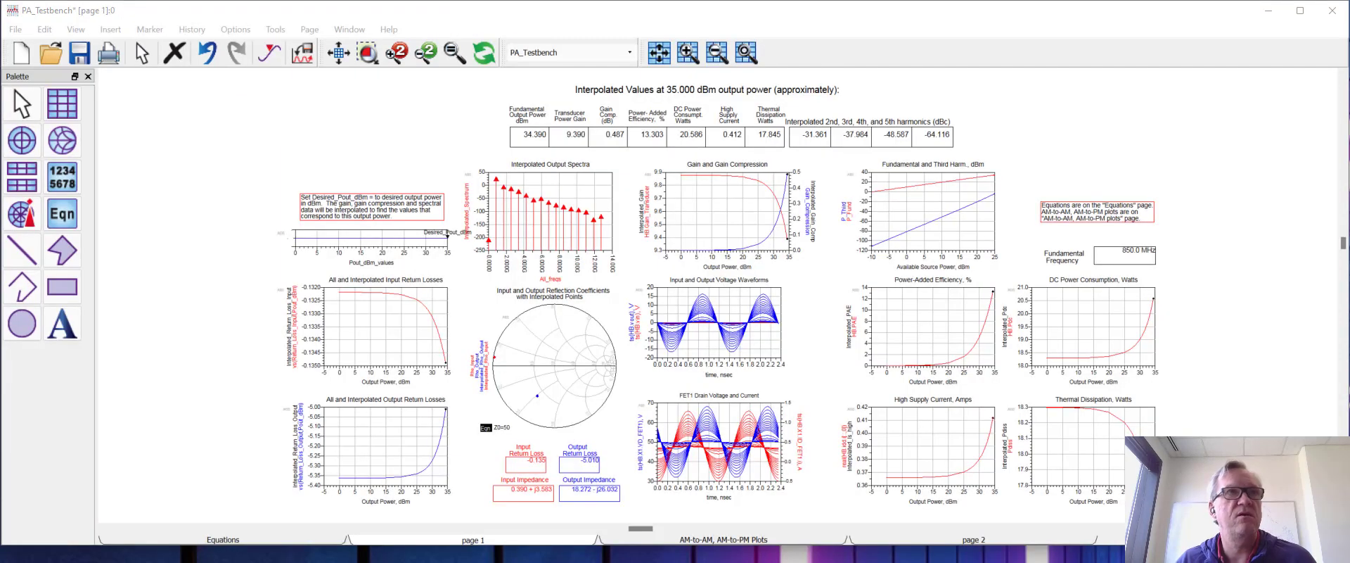
pyautogui.click(366, 53)
pyautogui.moveTo(293, 100); pyautogui.dragTo(831, 313)
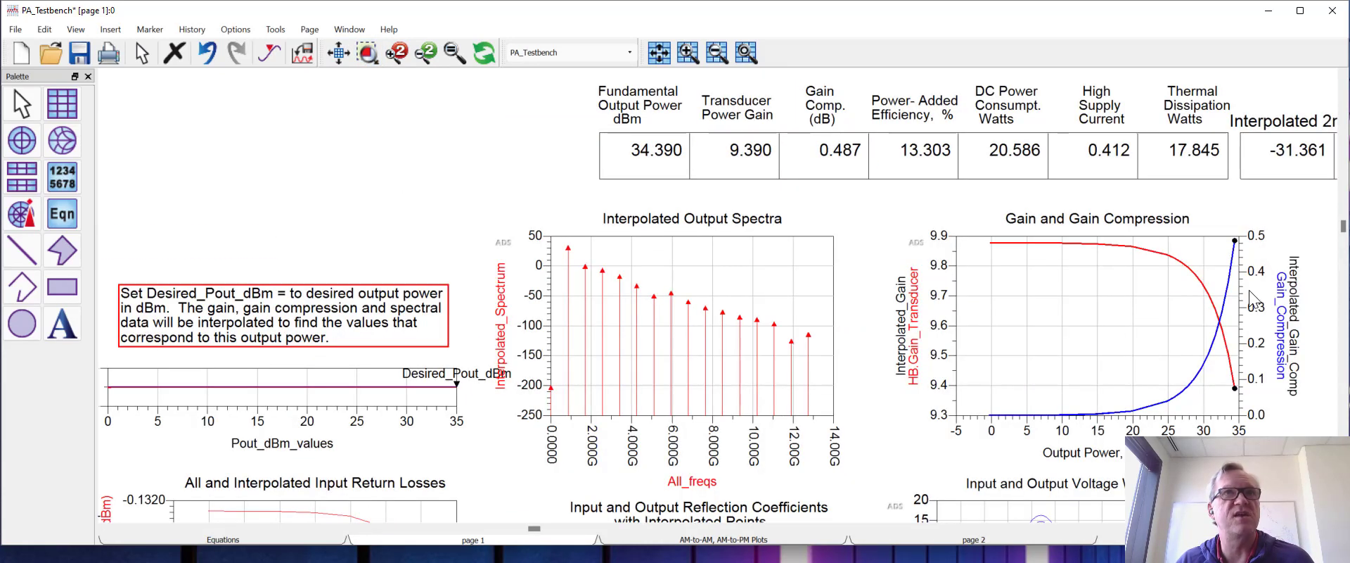
pyautogui.scroll(-2, 1257, 284)
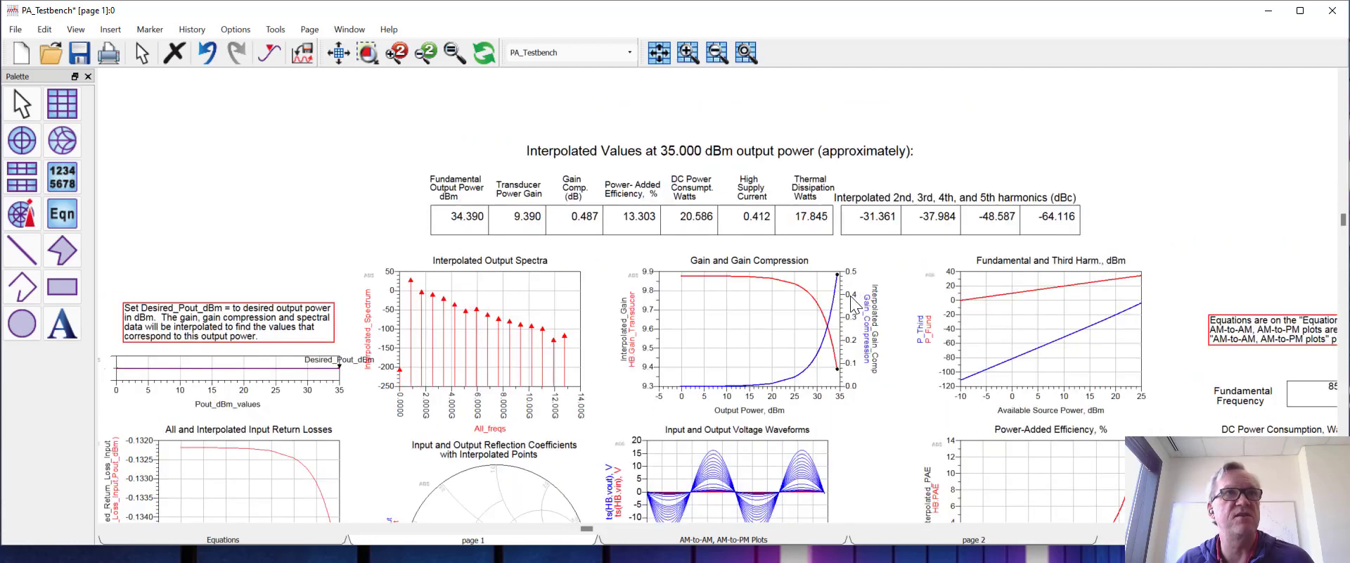
pyautogui.scroll(-2, 855, 304)
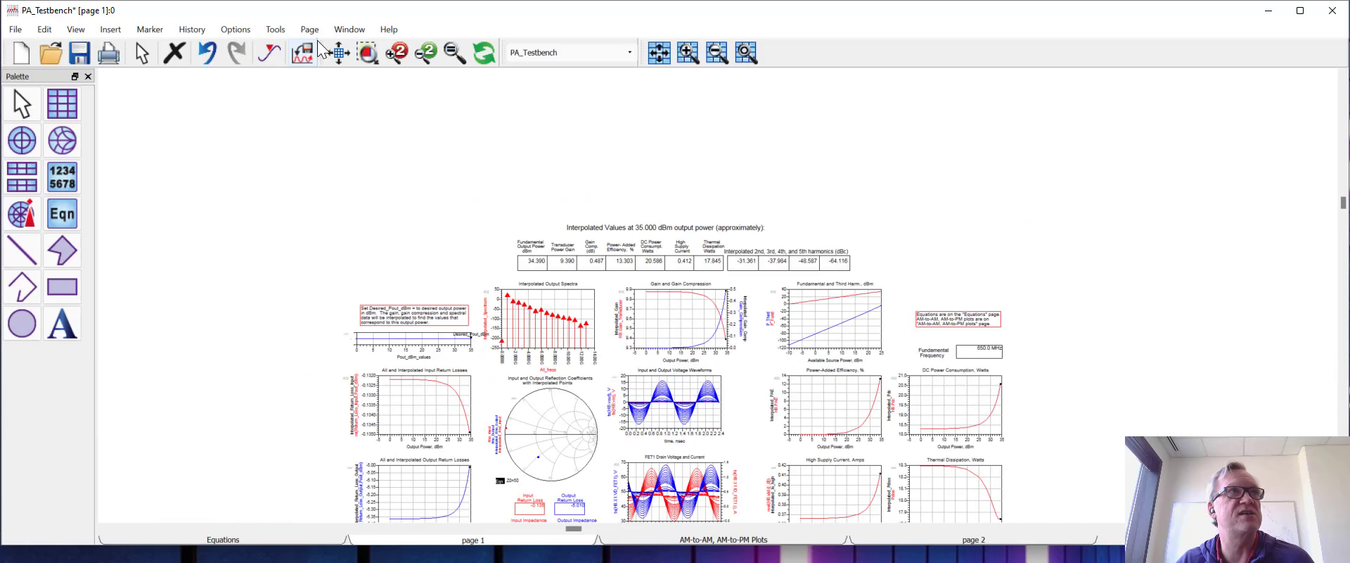
pyautogui.click(366, 52)
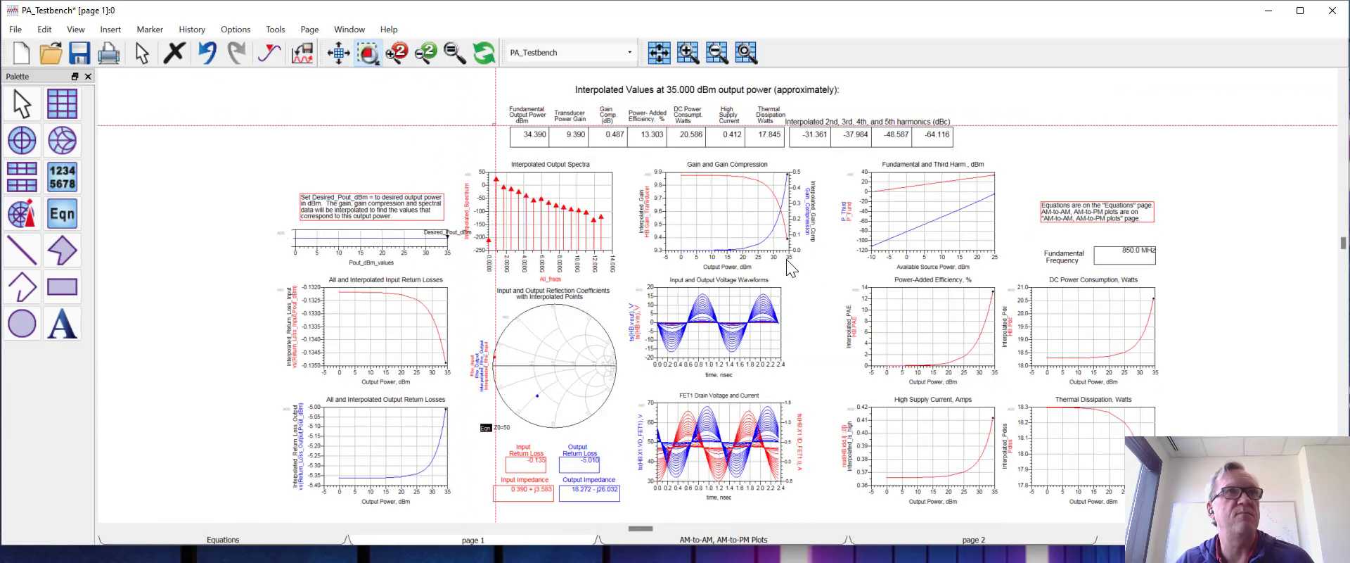
pyautogui.click(837, 270)
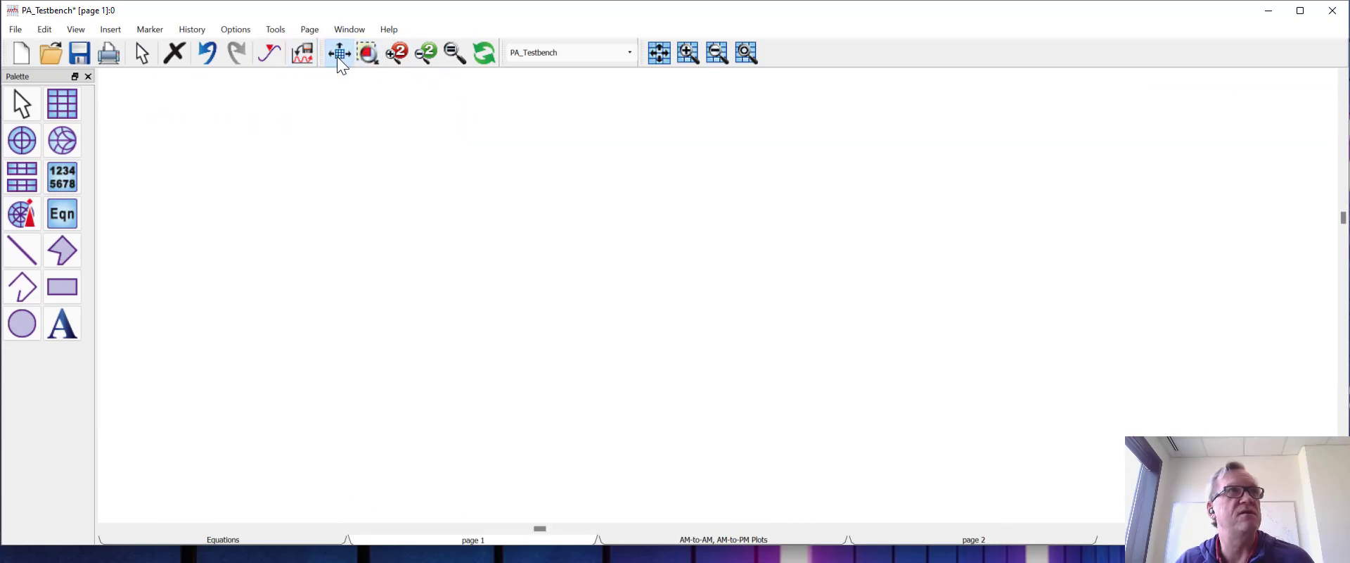
pyautogui.click(377, 60)
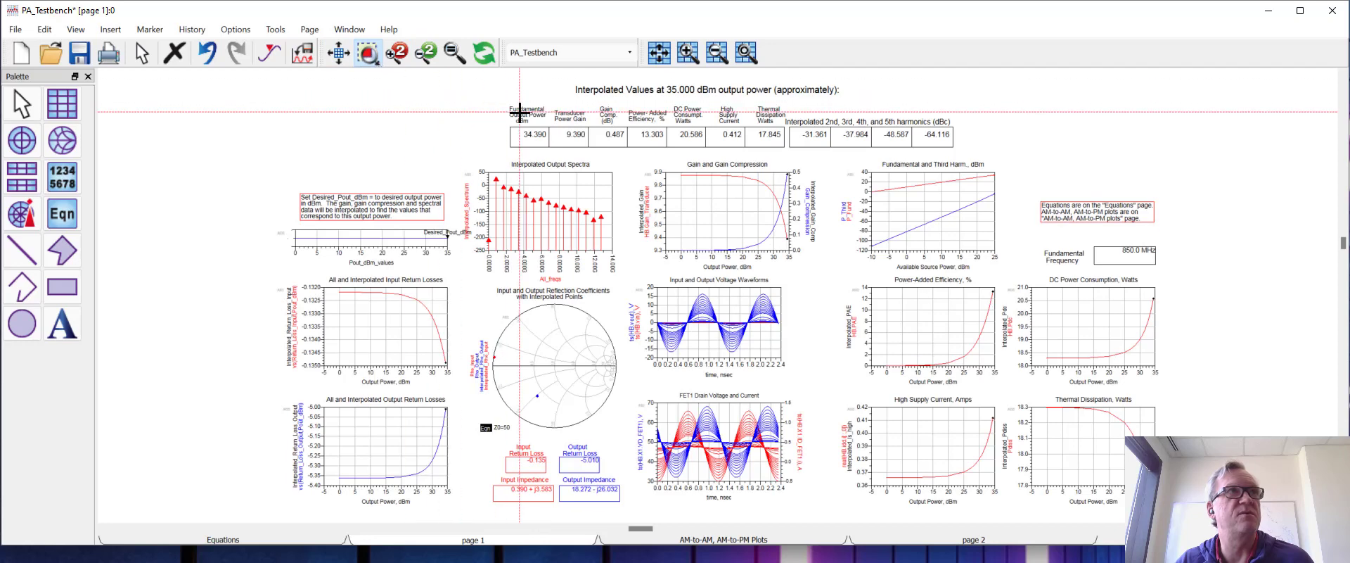
pyautogui.click(731, 222)
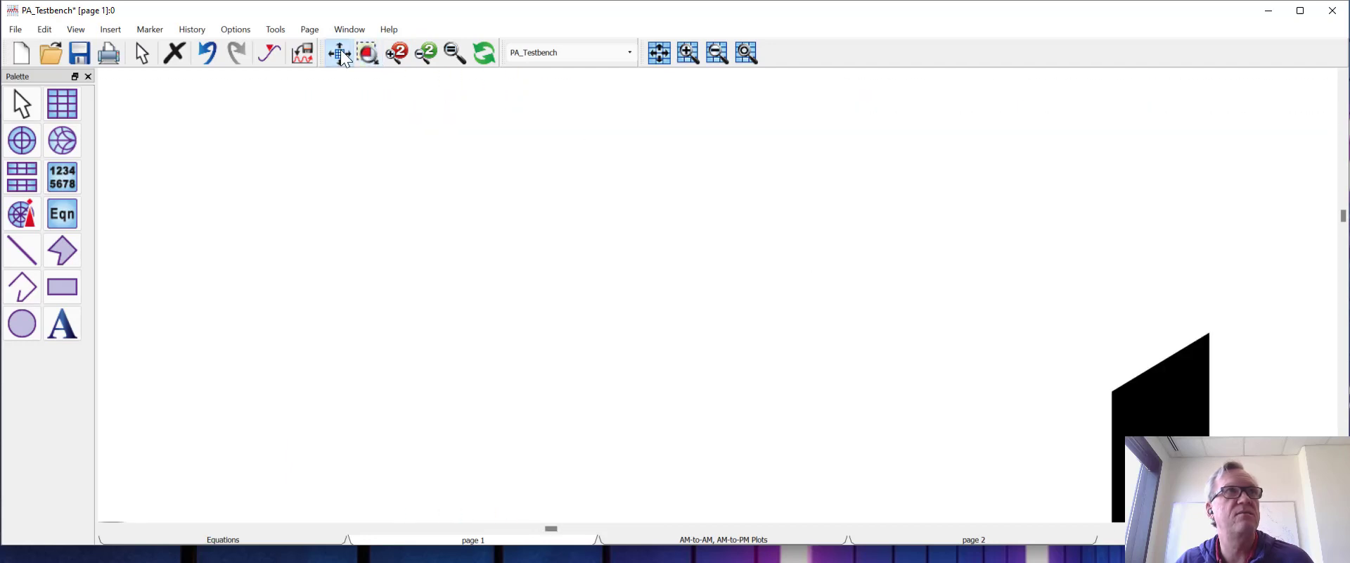
pyautogui.click(364, 53)
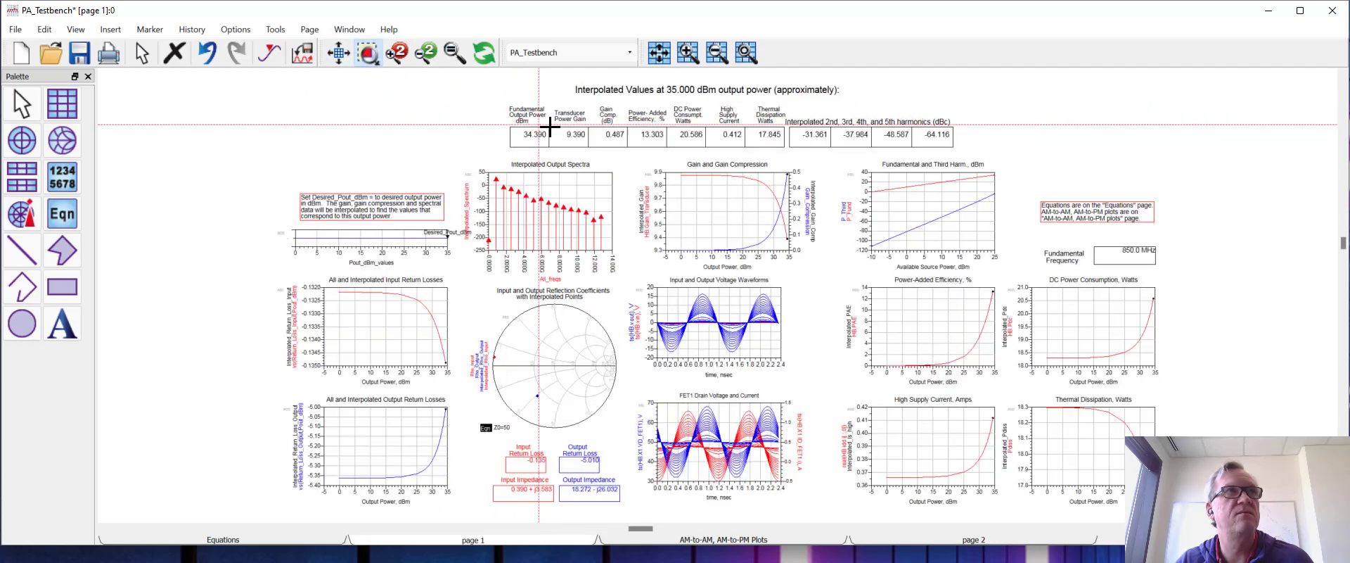
pyautogui.click(706, 211)
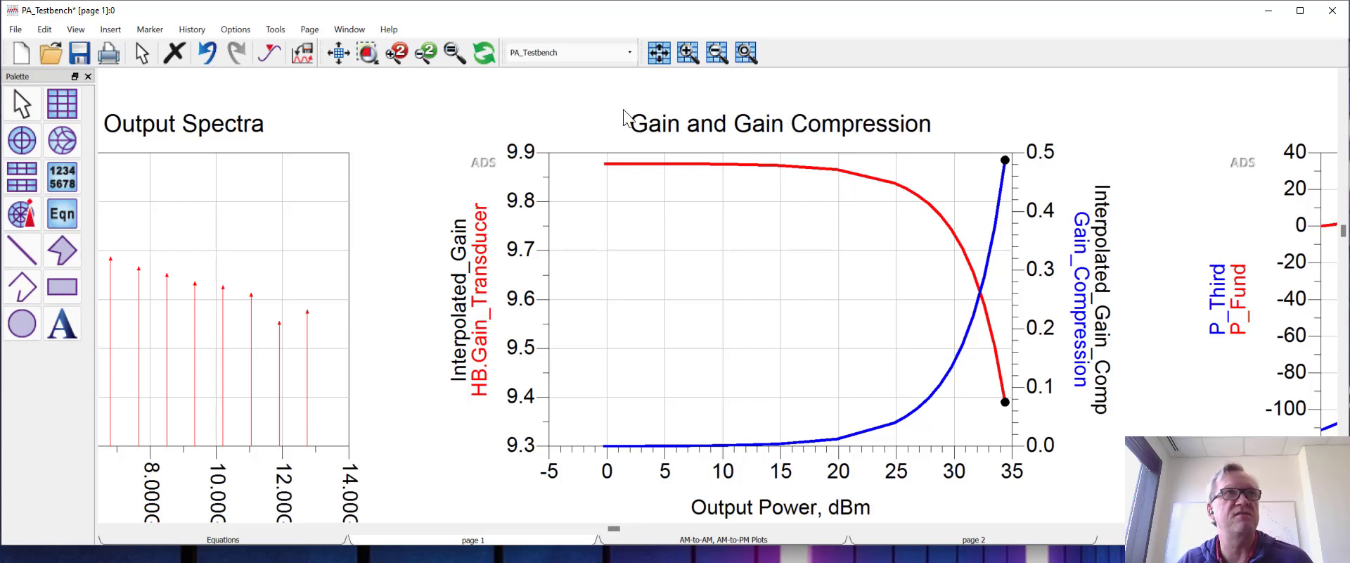
pyautogui.click(340, 53)
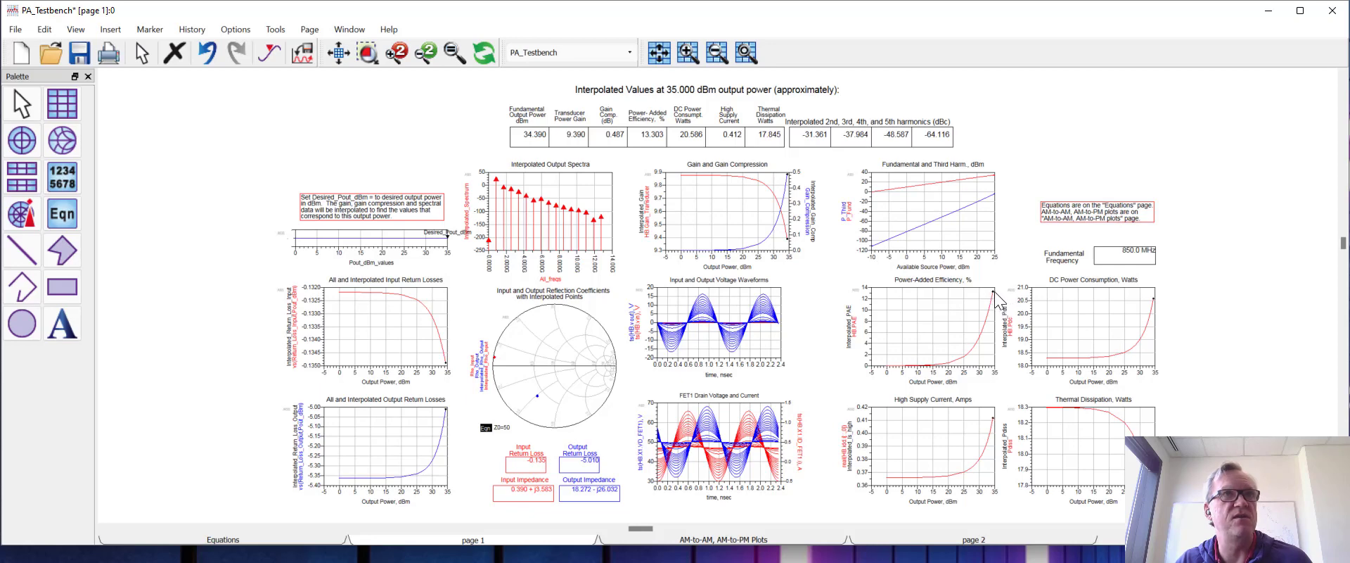
pyautogui.moveTo(995, 291)
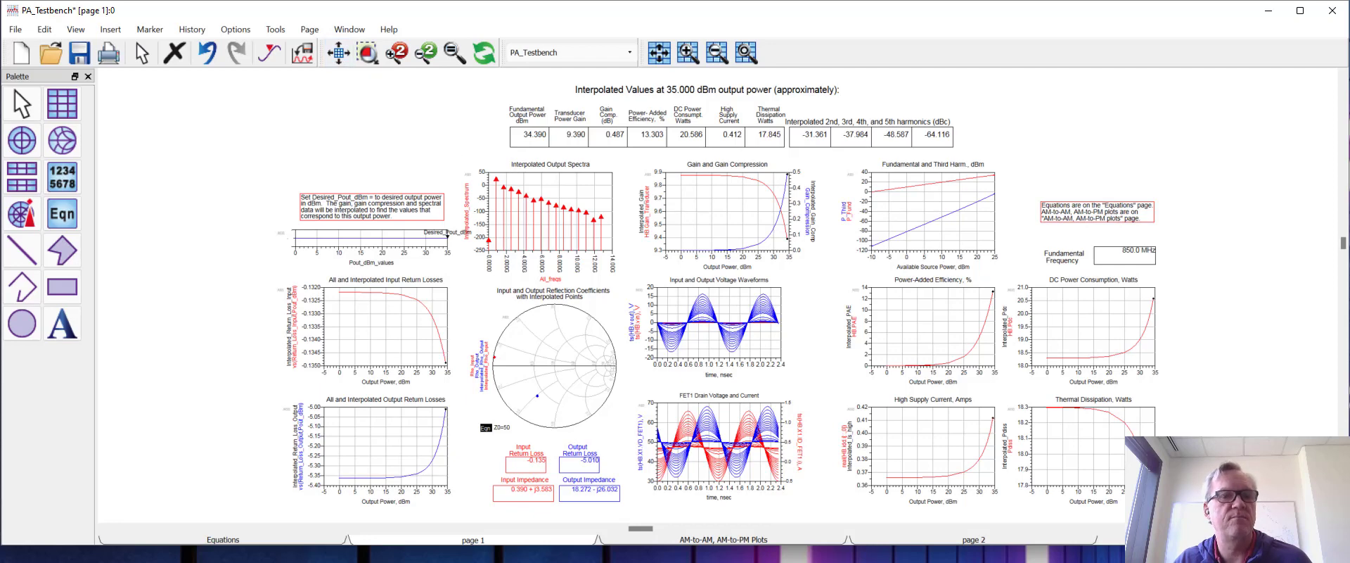
# Place an OPTIM controller from the Optim/Stat/DOE palette at the schematic's upper right
pyautogui.hotkey('alt', 'Tab')
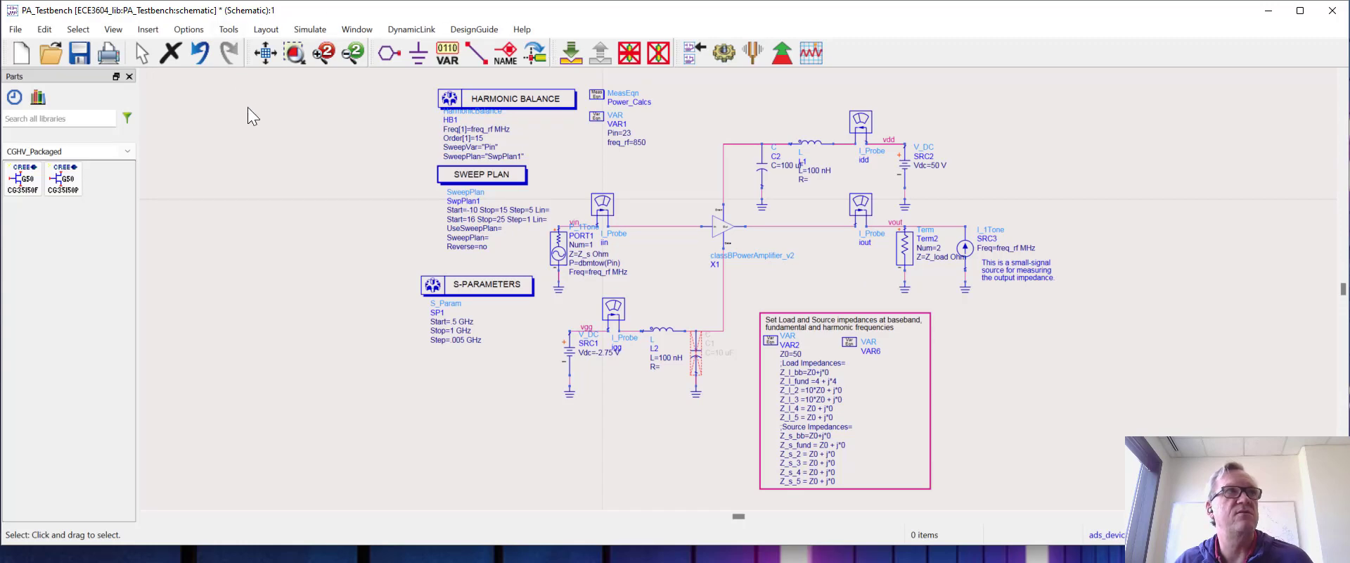
pyautogui.click(128, 151)
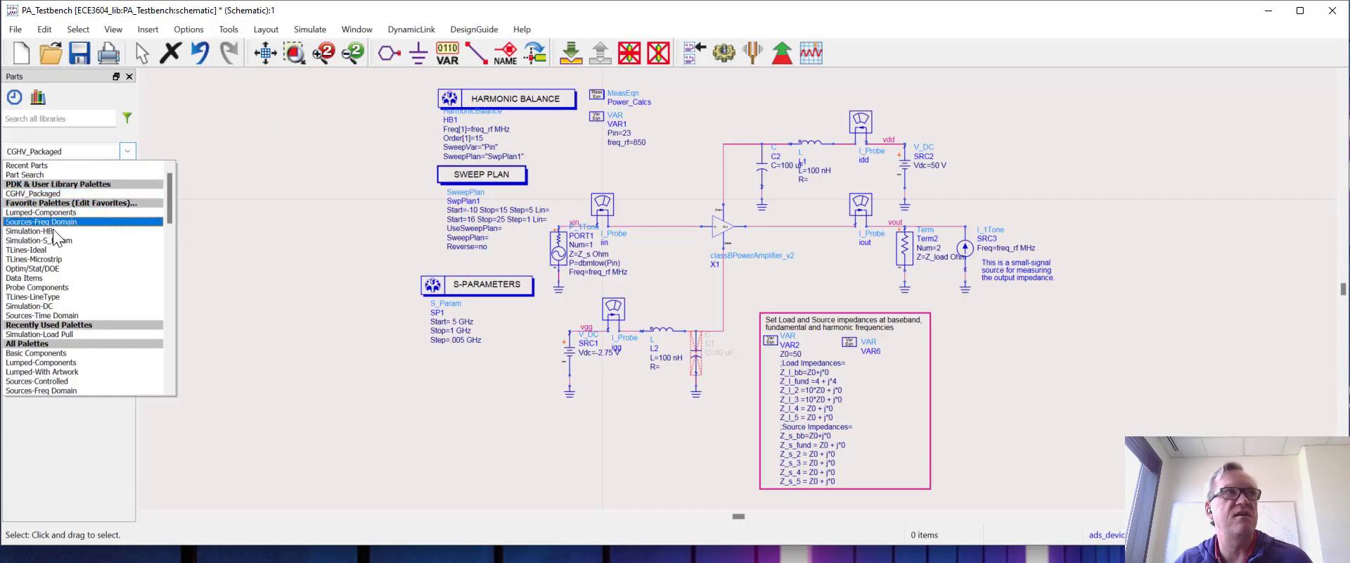
pyautogui.click(61, 266)
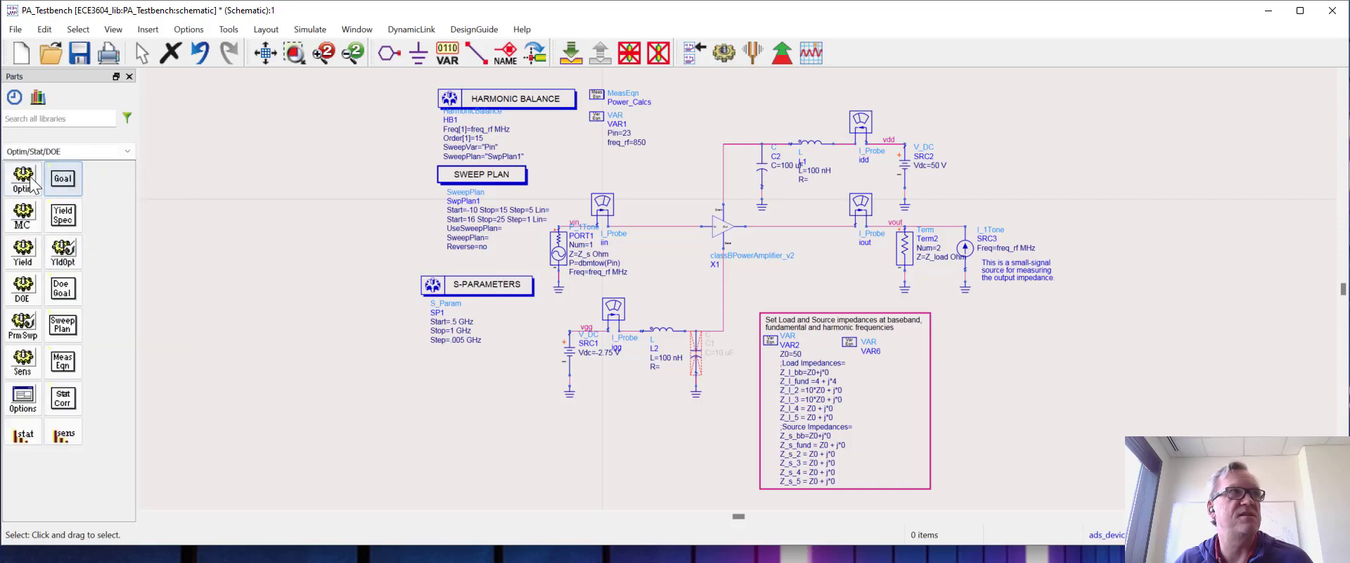
pyautogui.click(32, 181)
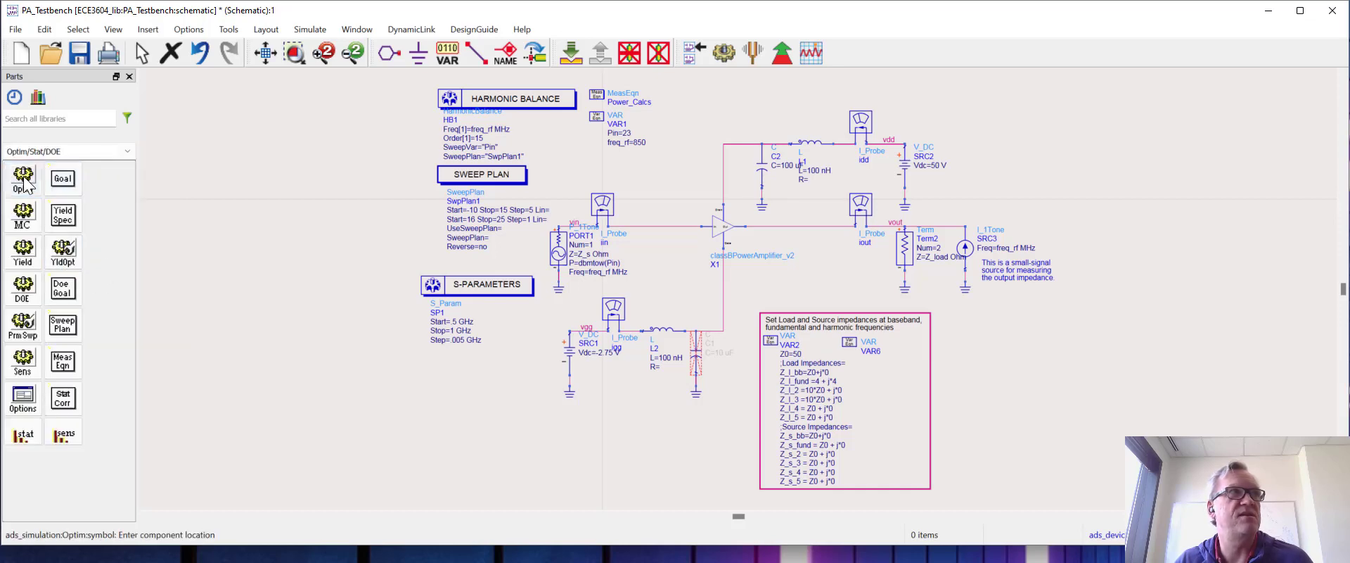
pyautogui.click(1076, 109)
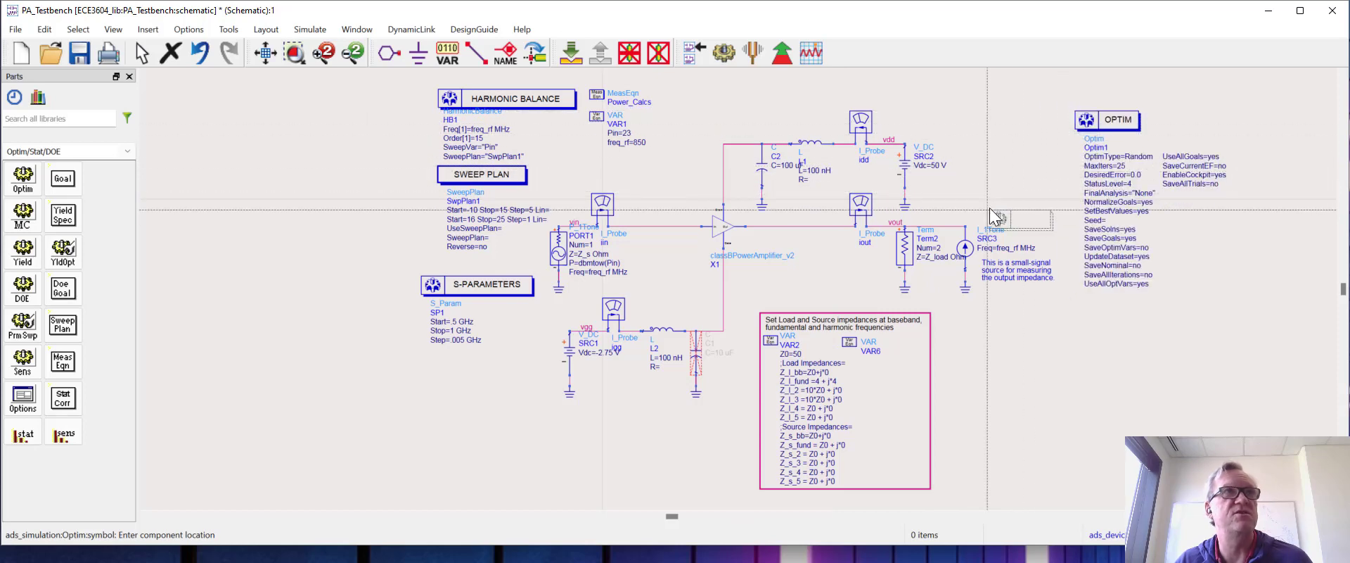
pyautogui.press('Escape')
# Place a GOAL component below OPTIM, then return to the results display
pyautogui.click(69, 180)
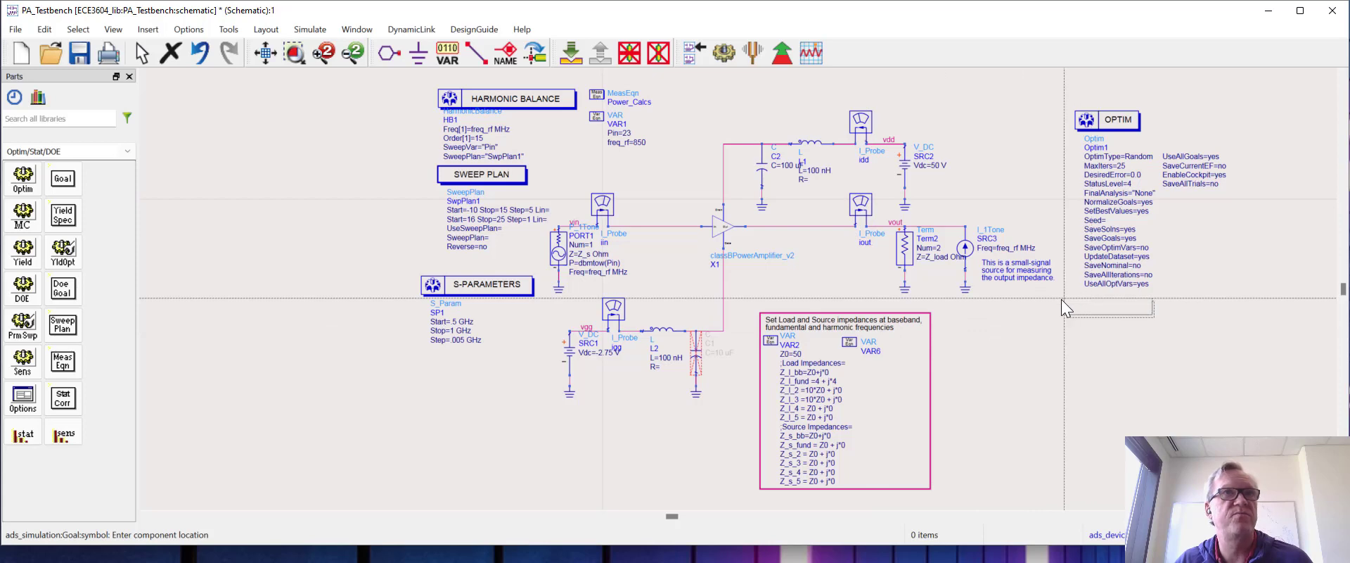
pyautogui.click(1075, 298)
pyautogui.press('Escape')
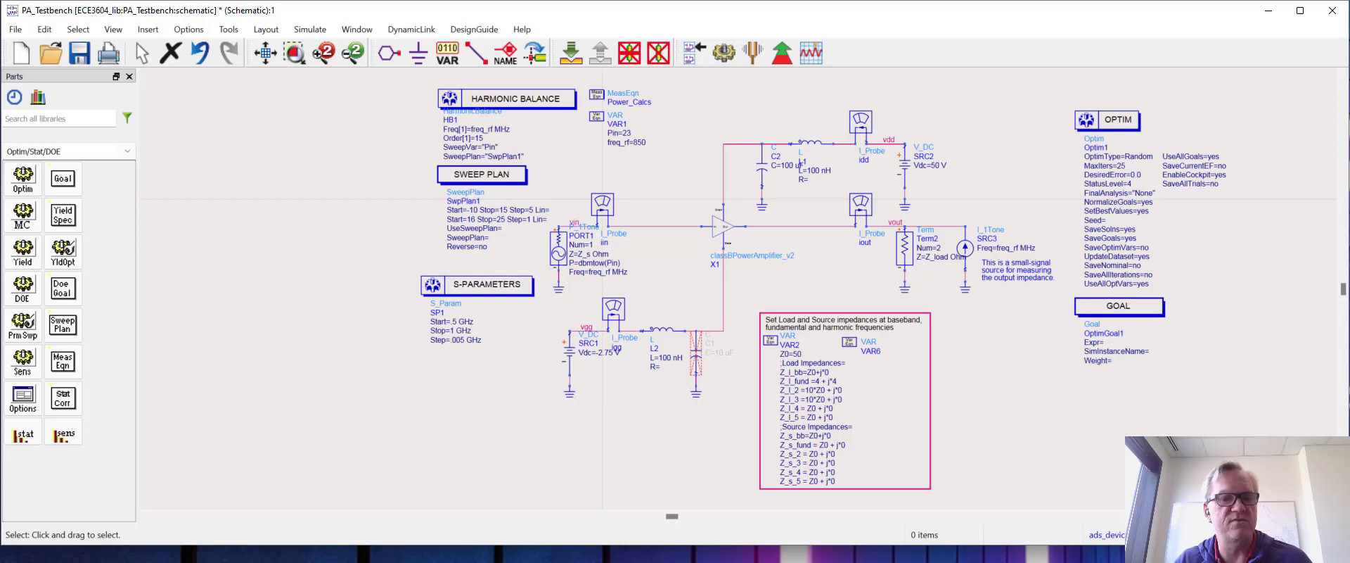
pyautogui.hotkey('alt', 'Tab')
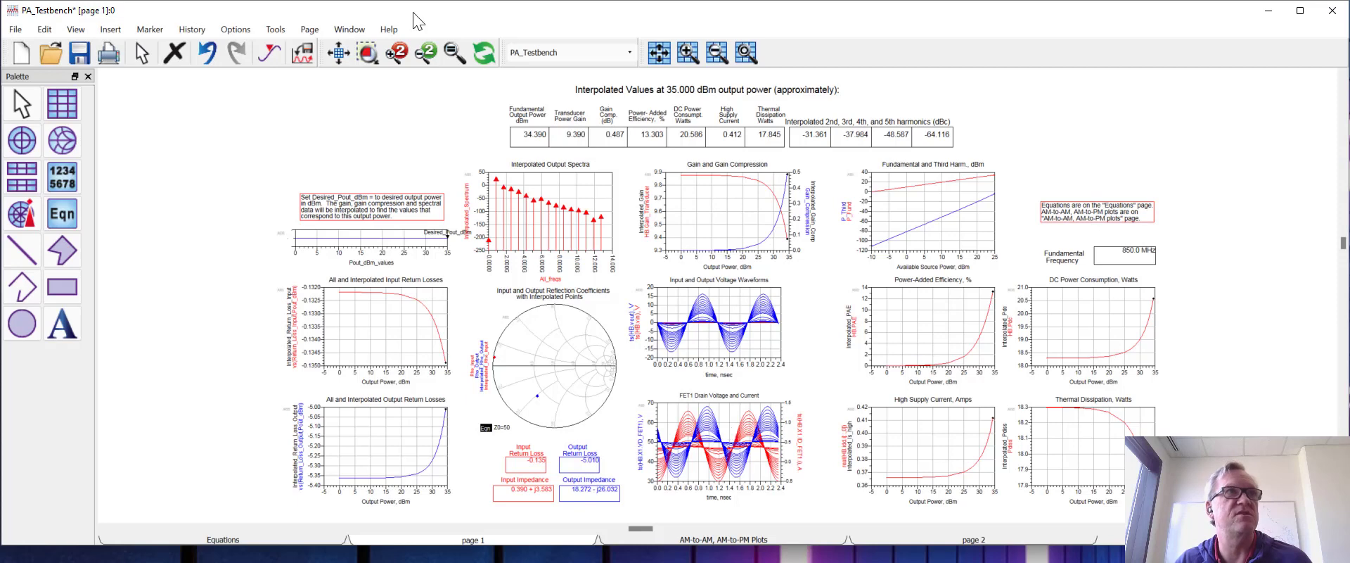
# On the Equations page, select the Pload_W expression 0.5*real(HB.vout*conj(HB.iout.i)) for copying
pyautogui.click(294, 536)
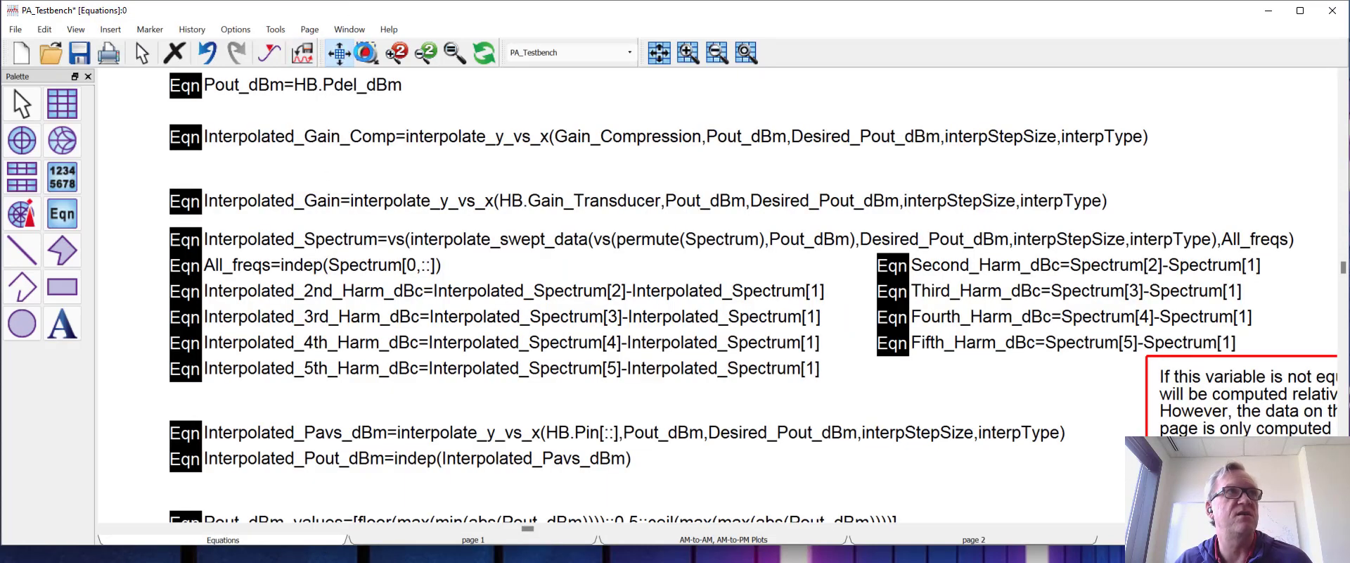
pyautogui.click(366, 53)
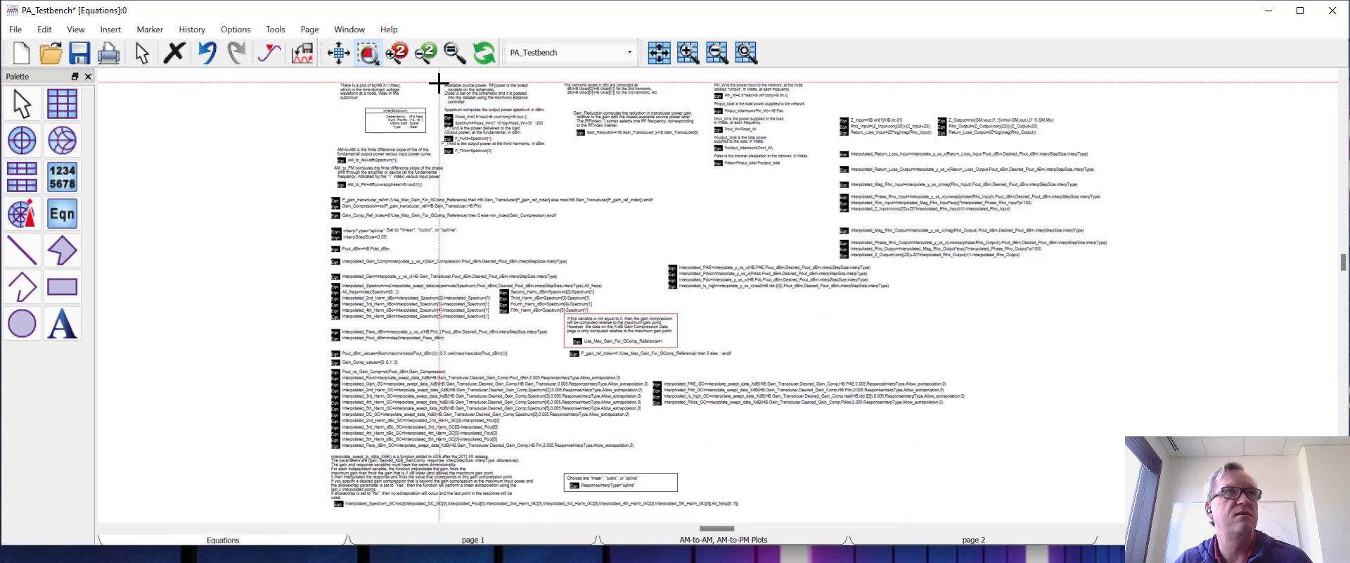
pyautogui.moveTo(439, 81); pyautogui.dragTo(585, 174)
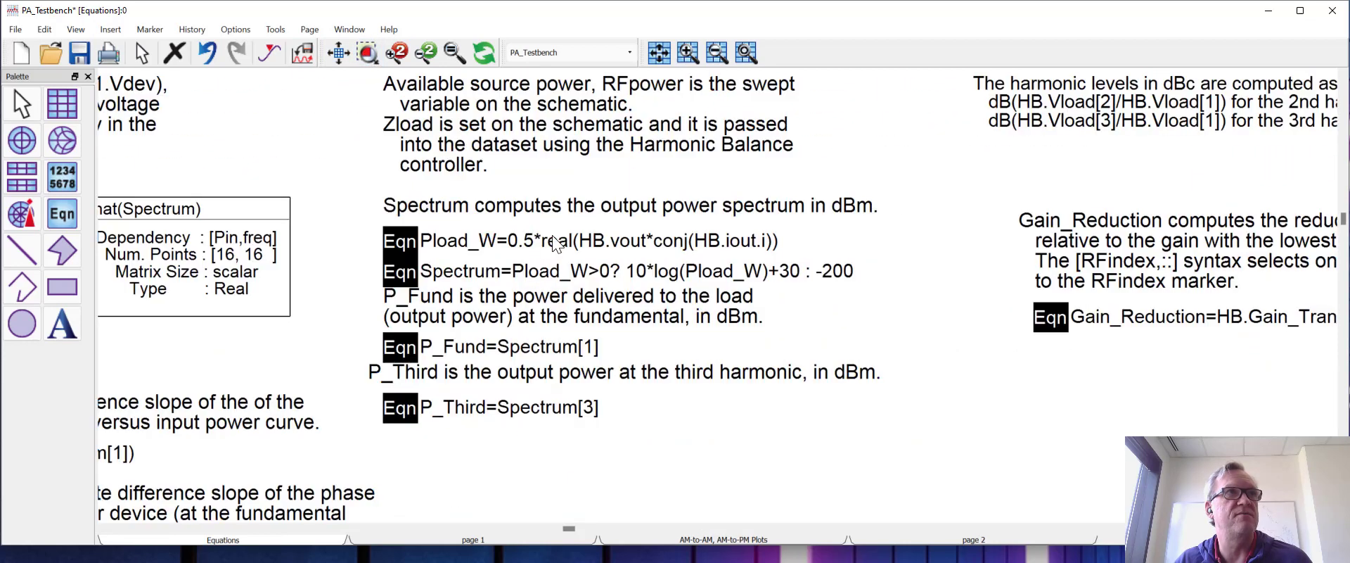
pyautogui.click(520, 242)
pyautogui.click(520, 243)
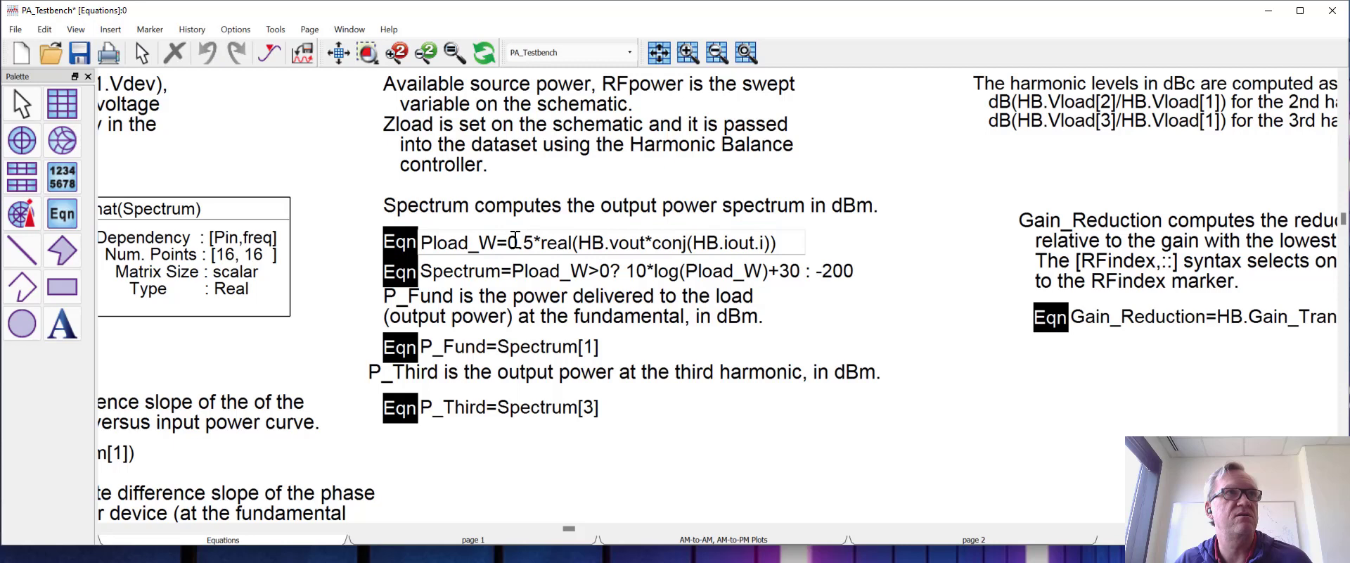
pyautogui.moveTo(506, 243); pyautogui.dragTo(799, 242)
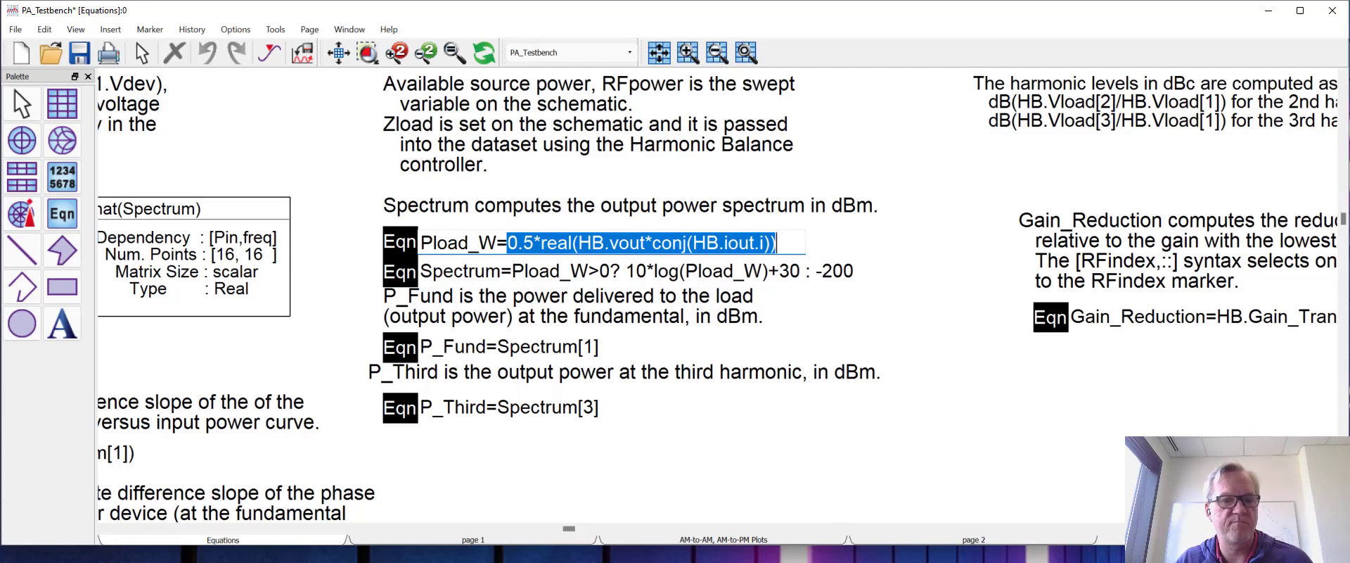
# Set OptimGoal1 to the pasted power expression on analysis HB1 with Pin as sweep variable
pyautogui.hotkey('alt', 'Tab')
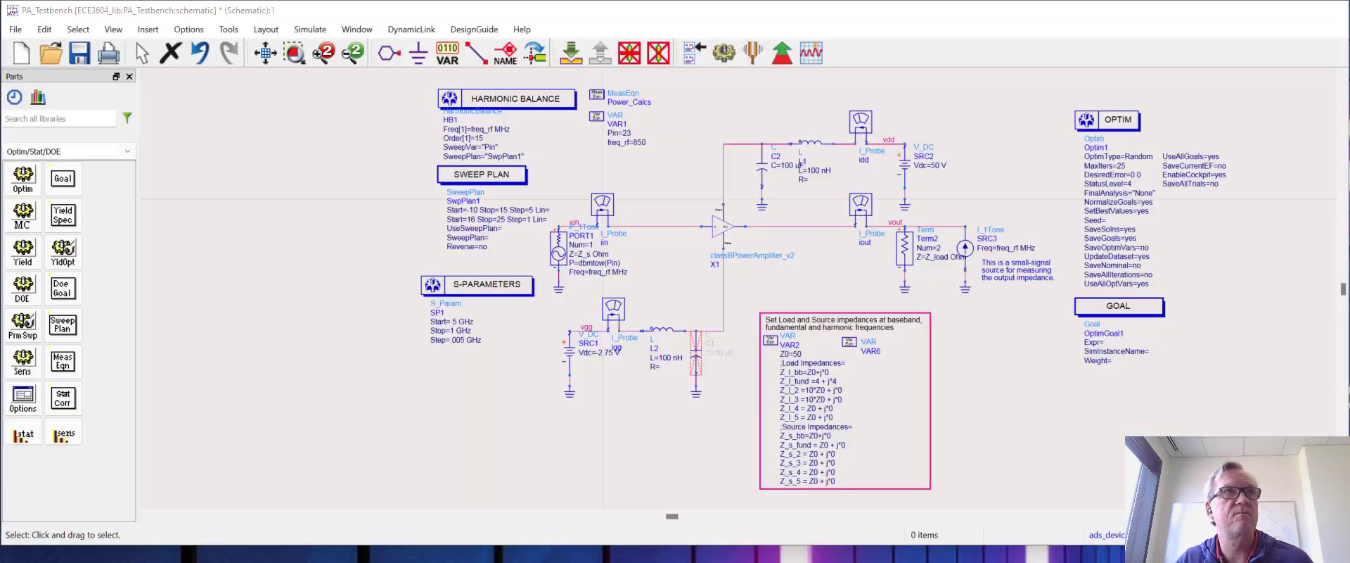
pyautogui.doubleClick(1125, 307)
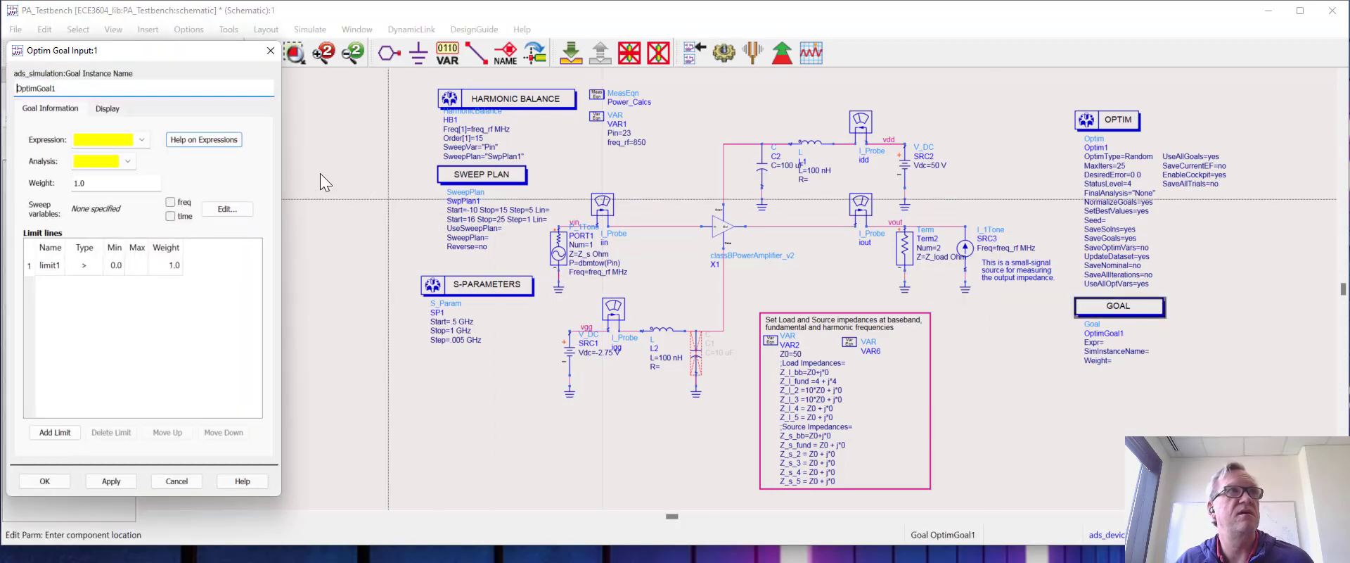
pyautogui.click(110, 137)
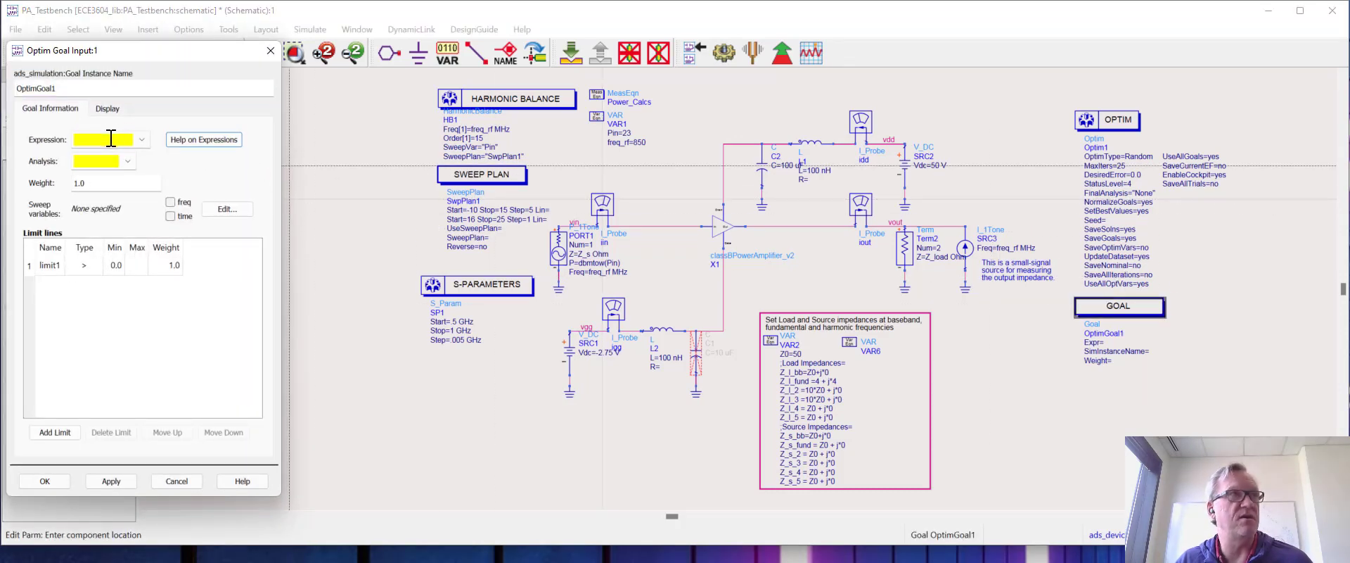
pyautogui.hotkey('ctrl', 'v')
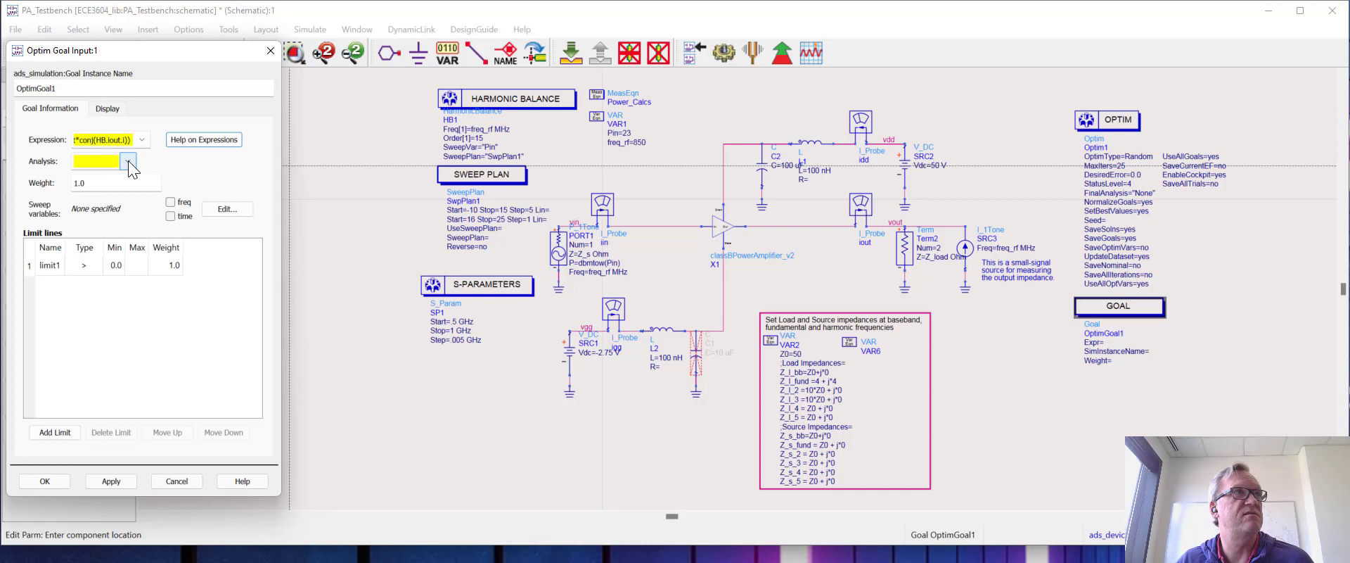
pyautogui.click(128, 161)
pyautogui.click(104, 173)
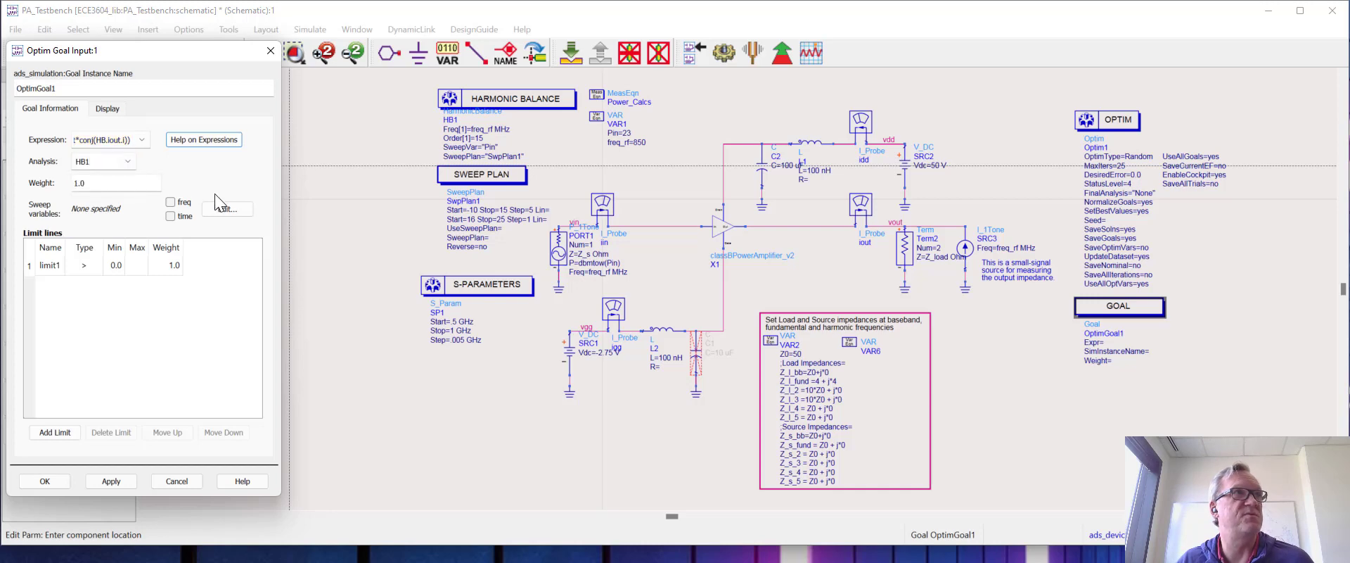
pyautogui.click(227, 208)
pyautogui.click(194, 240)
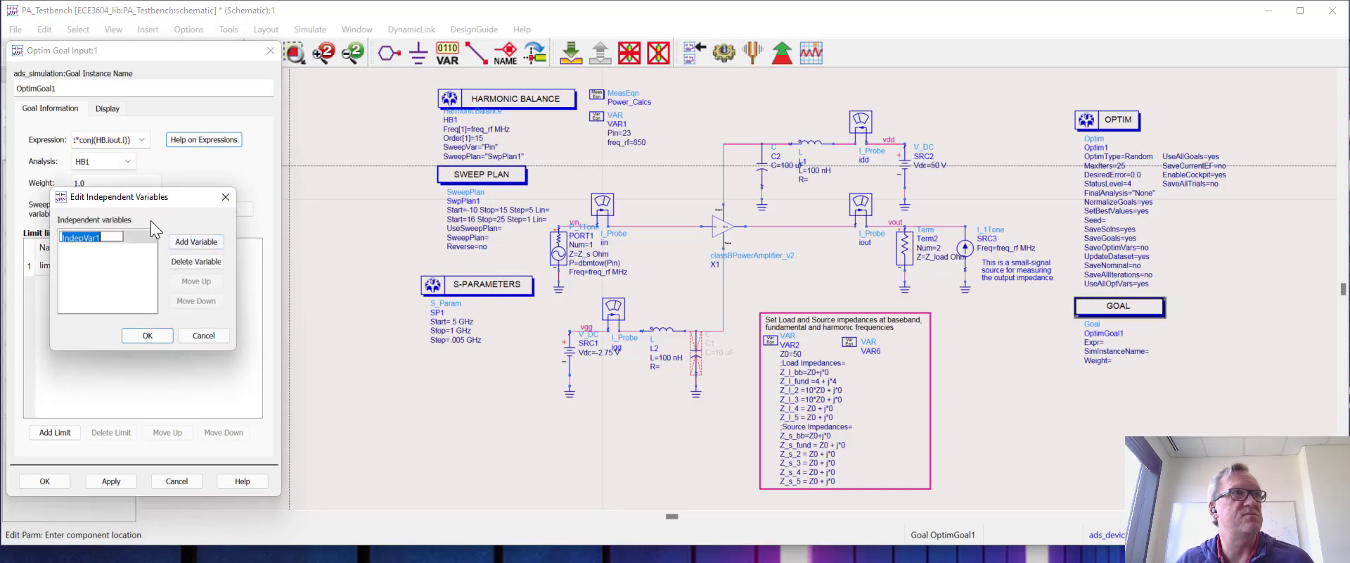
pyautogui.write('p')
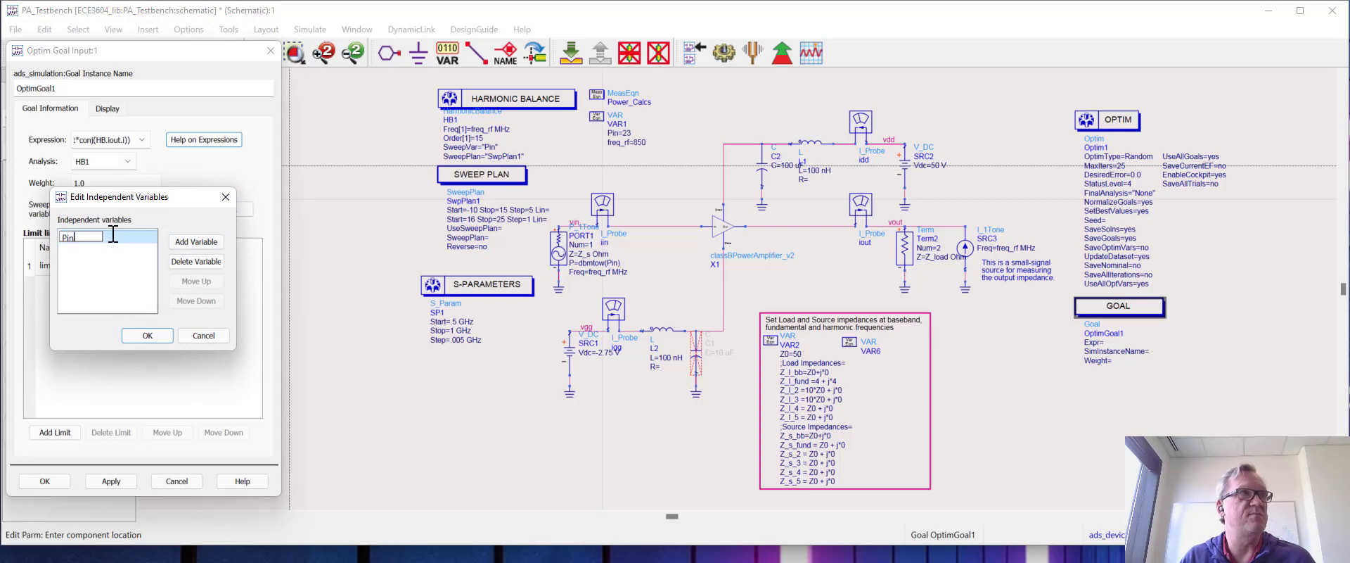
pyautogui.write('in')
pyautogui.press('Return')
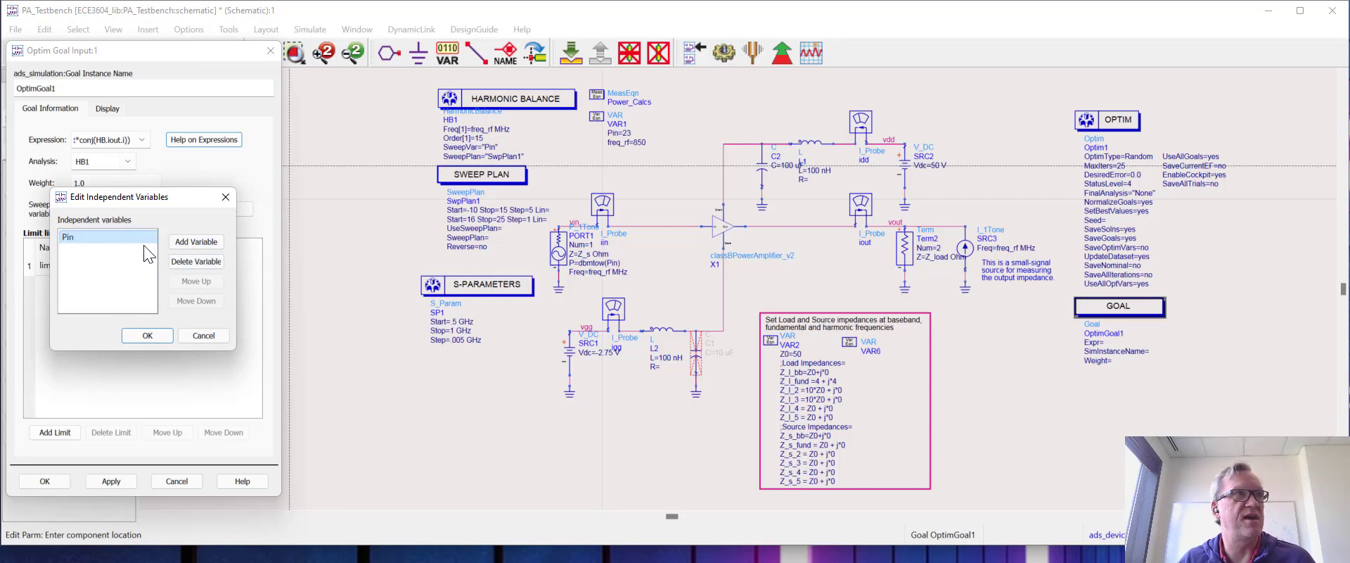
pyautogui.click(147, 336)
# Give the goal limit Pin min 32, Pin max 34, Min 42 with type >, and apply
pyautogui.doubleClick(202, 265)
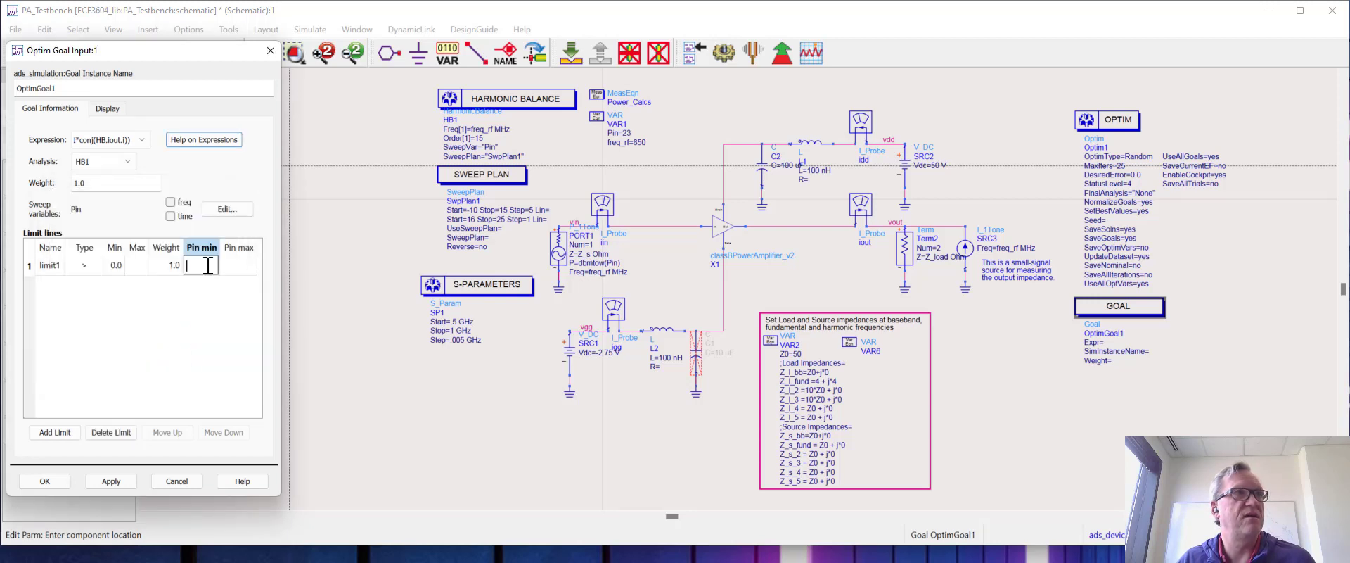
pyautogui.write('3')
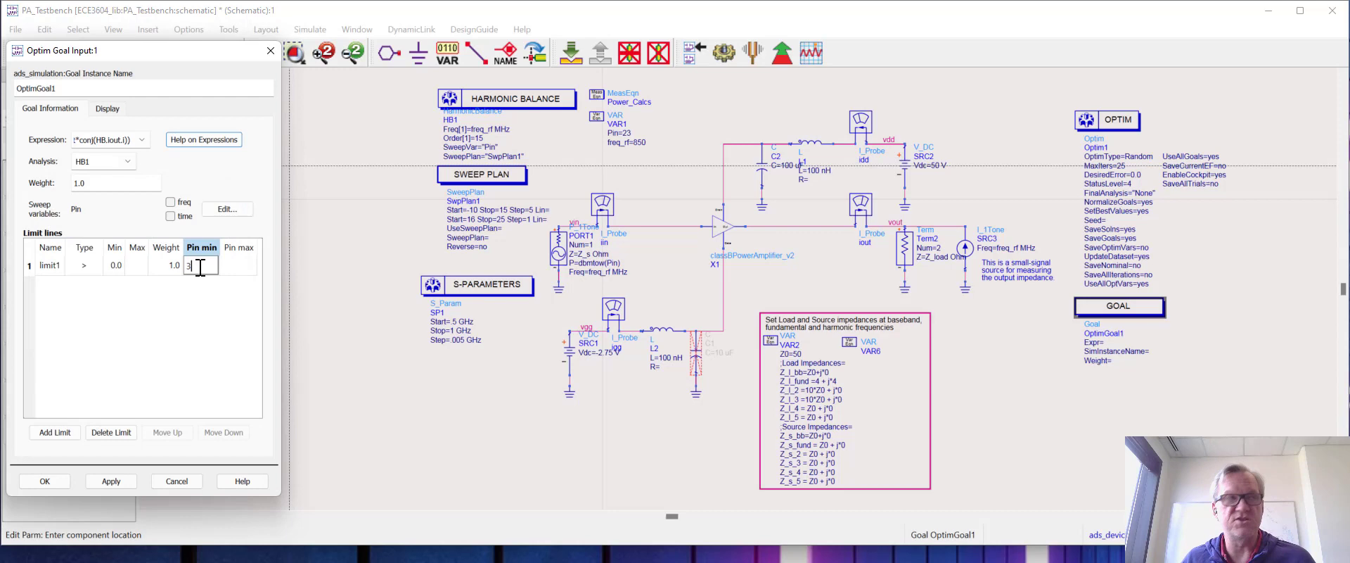
pyautogui.write('2')
pyautogui.press('Tab')
pyautogui.write('34')
pyautogui.press('Return')
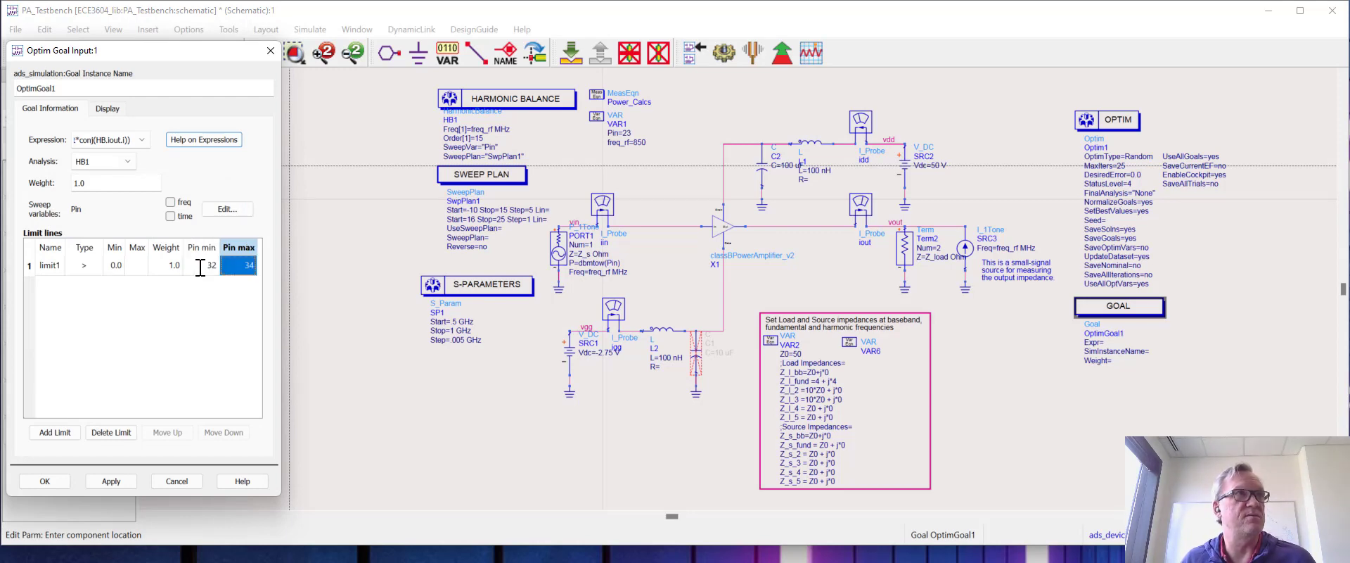
pyautogui.doubleClick(116, 262)
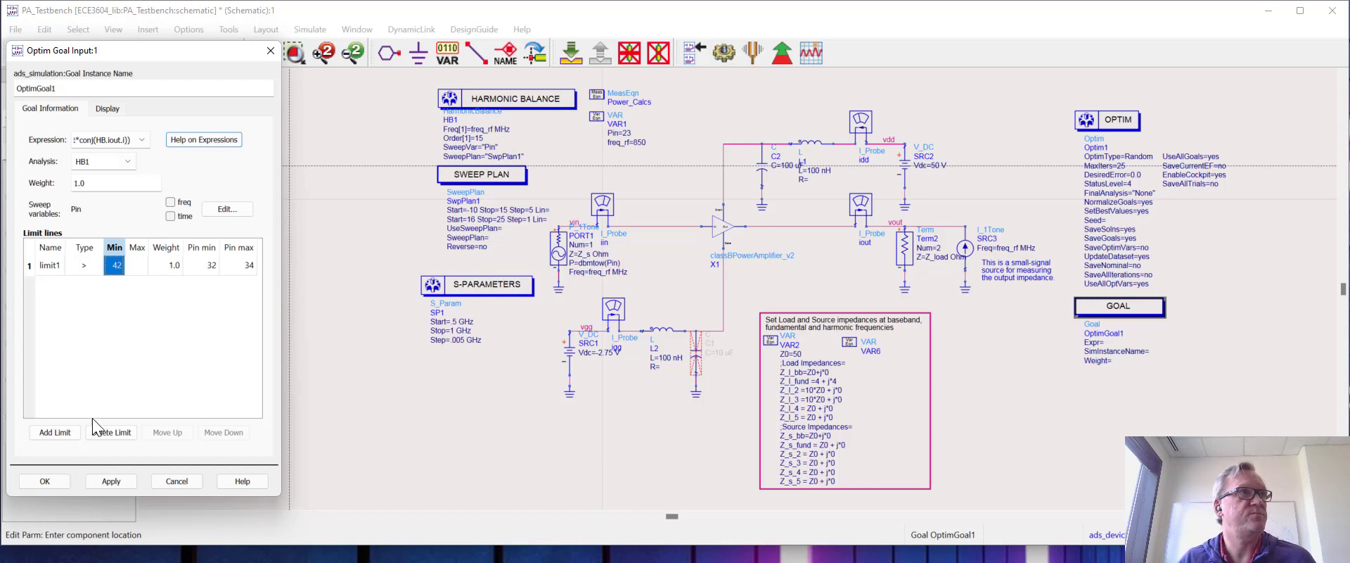
pyautogui.click(44, 481)
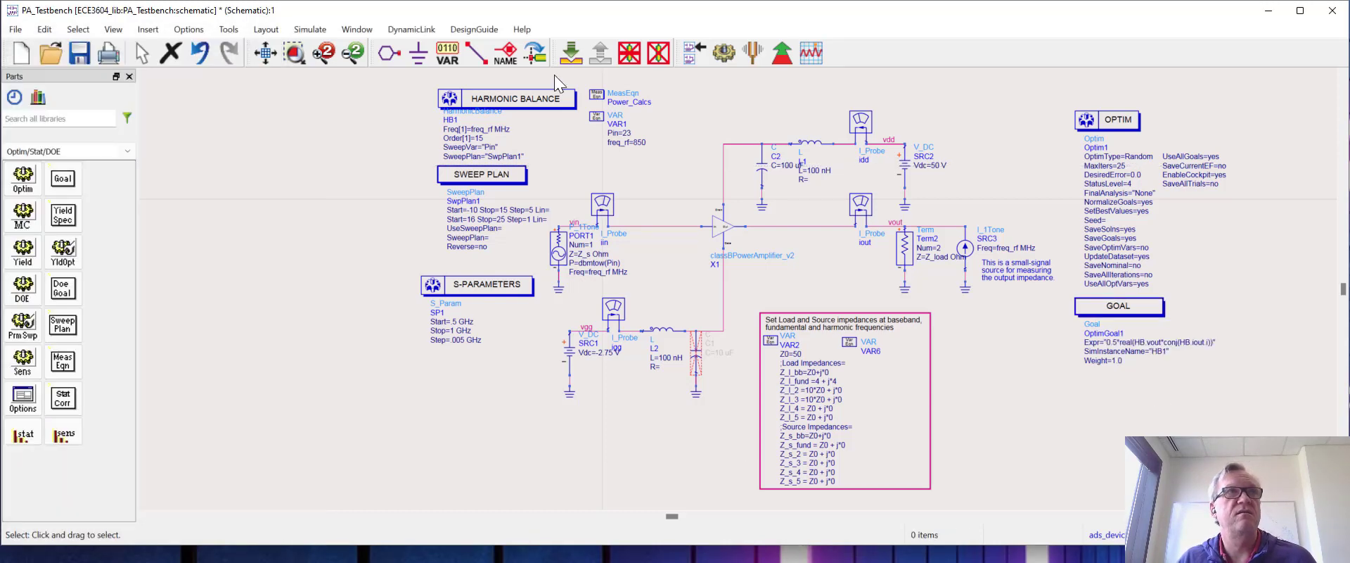
# Zoom onto the GOAL block and wrap its Expr in 10*log10(1000*0.5*real(...))
pyautogui.click(295, 53)
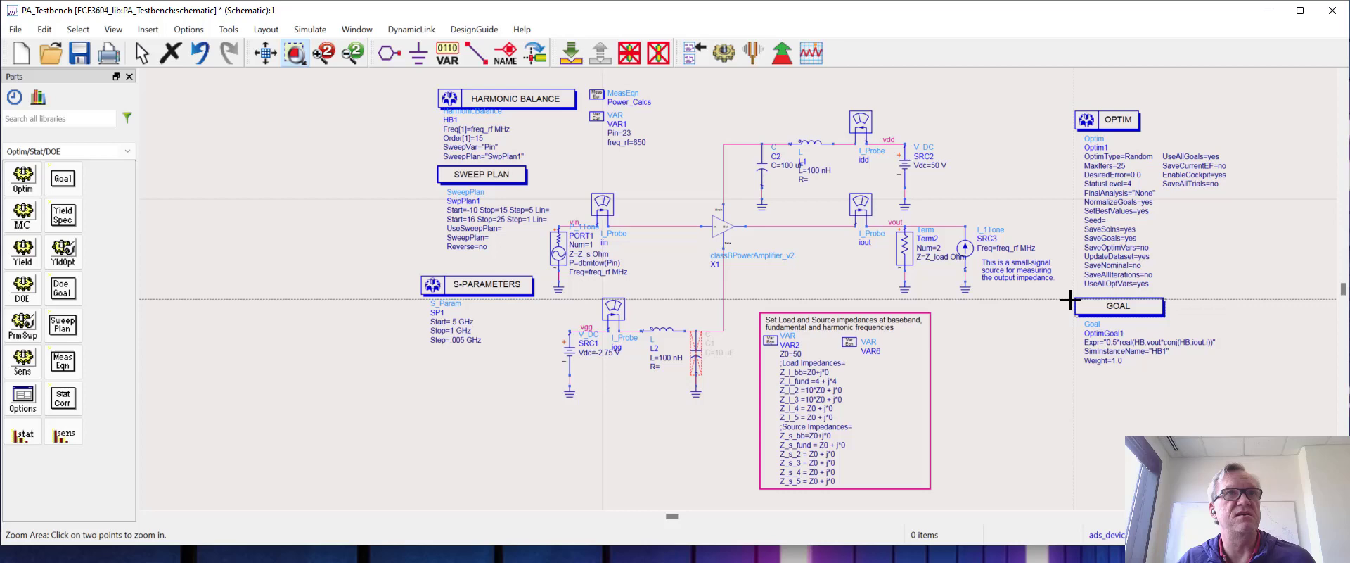
pyautogui.click(1302, 382)
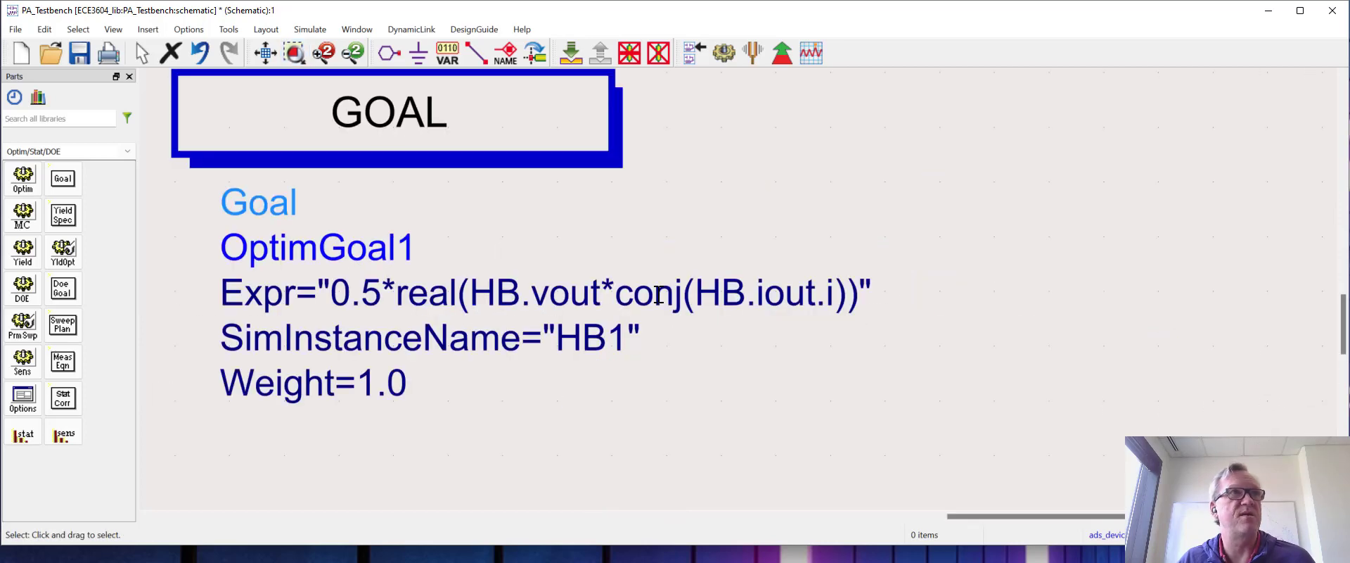
pyautogui.doubleClick(341, 291)
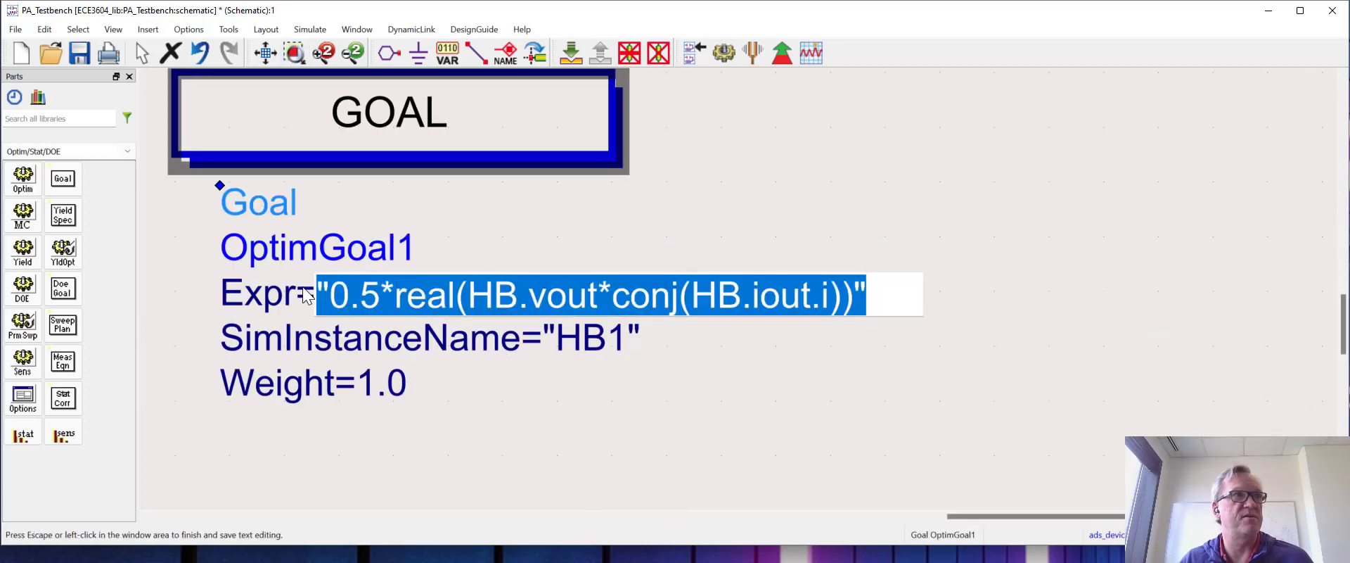
pyautogui.click(339, 289)
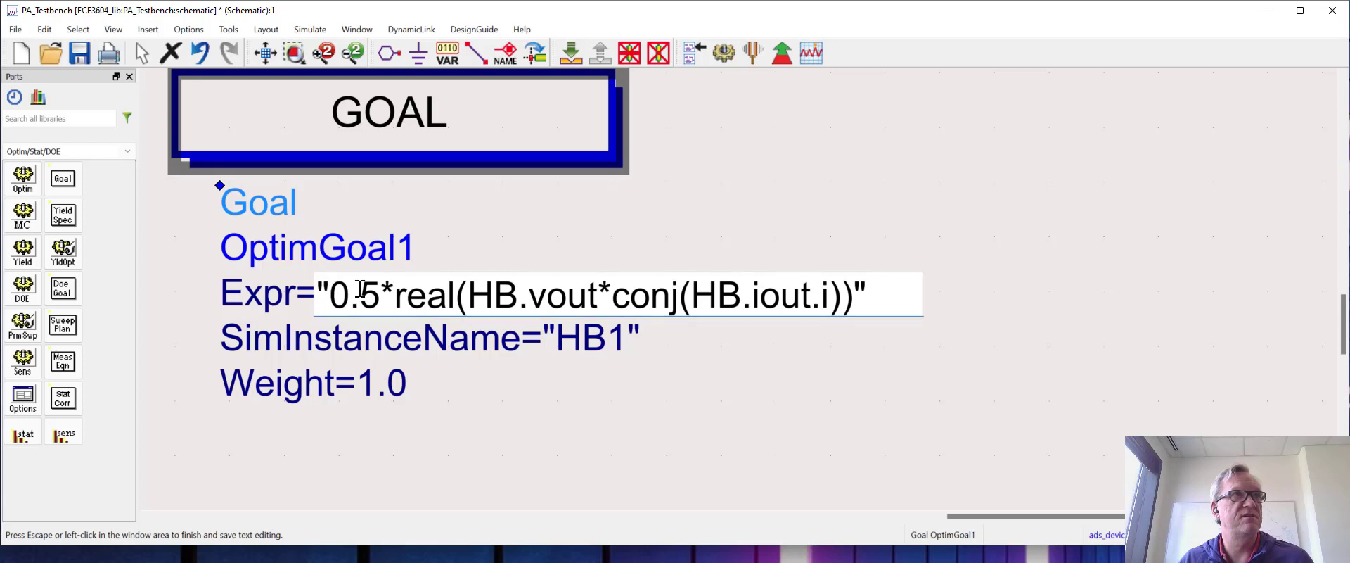
pyautogui.write('10')
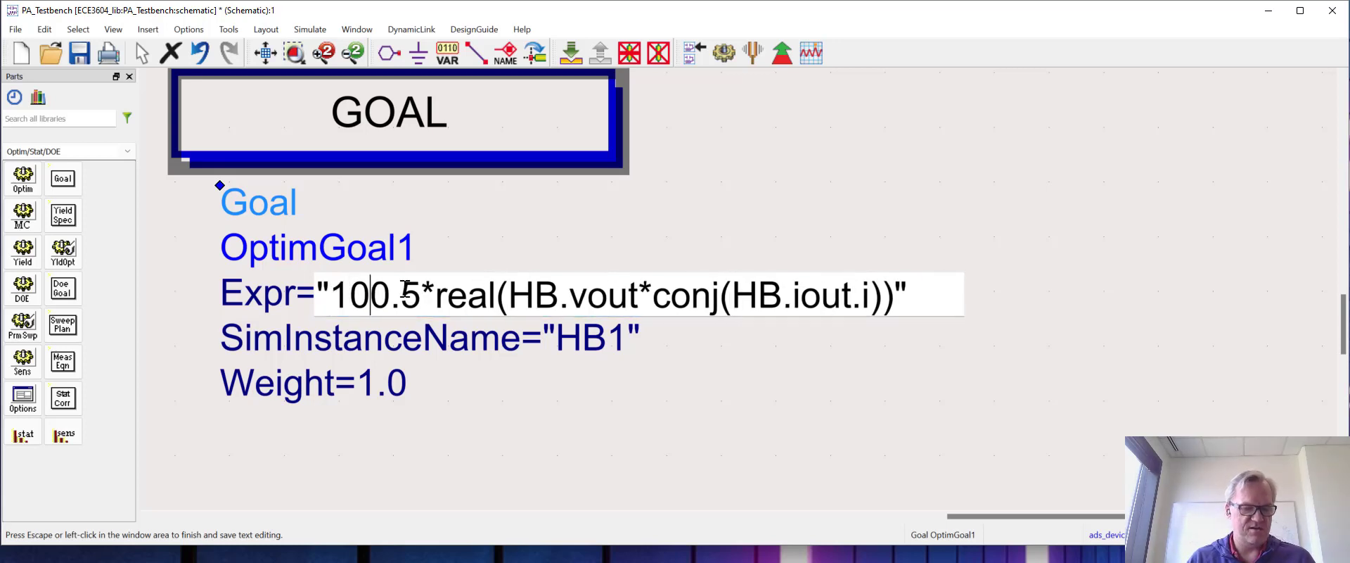
pyautogui.write('*log10')
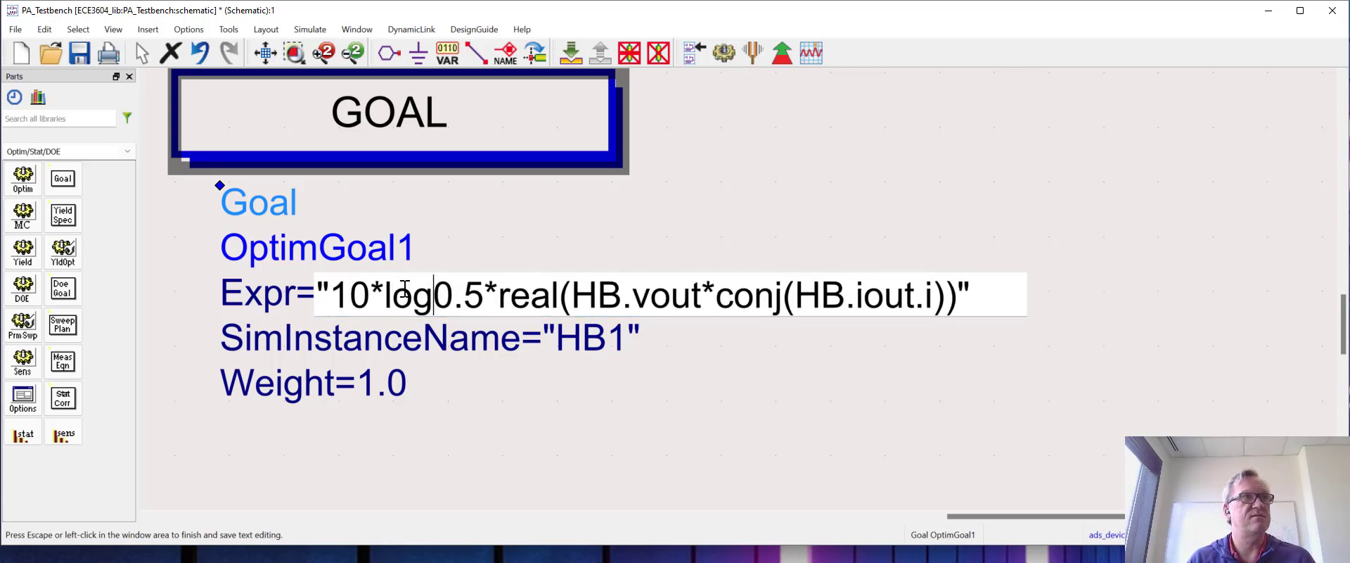
pyautogui.write('(1000*0.5*real')
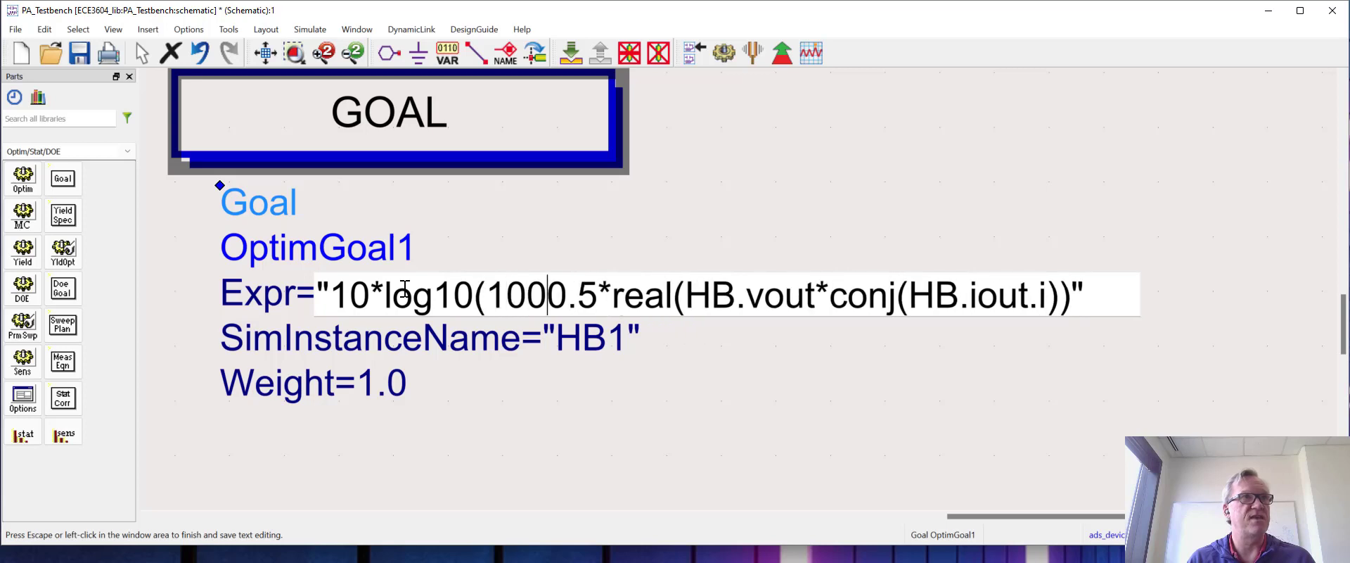
pyautogui.write('(')
pyautogui.press('BackSpace')
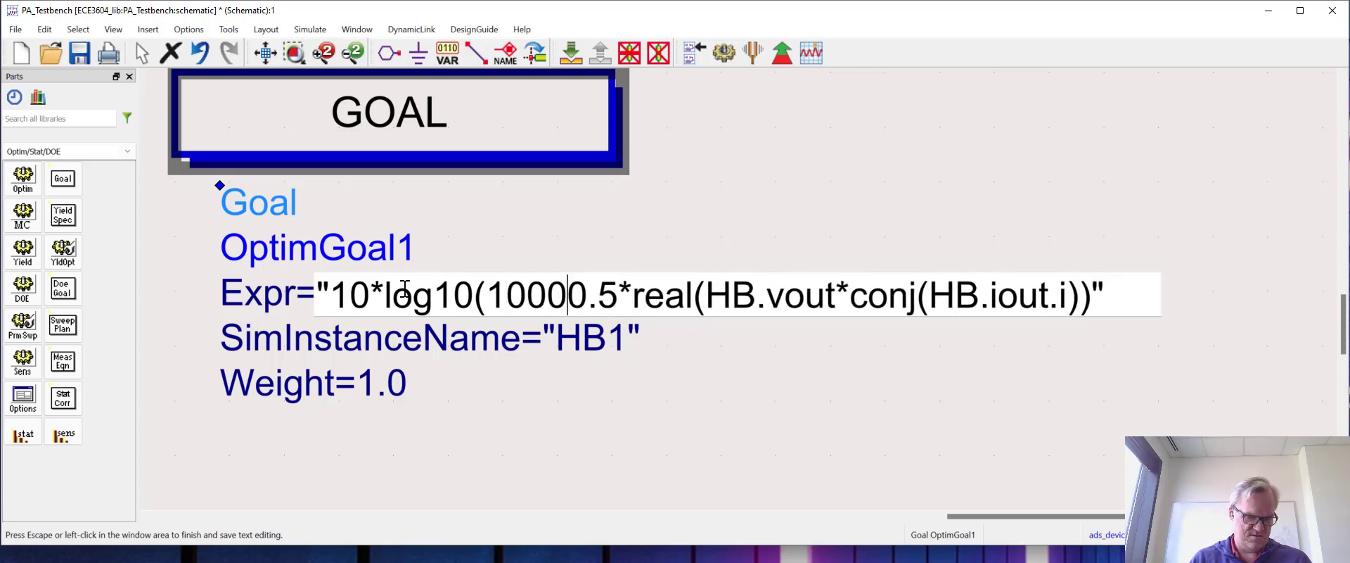
pyautogui.write('*')
# Add [1] indices to HB.vout and HB.iout.i, keeping HB1 as the simulation instance
pyautogui.press('Right')
pyautogui.press('Right')
pyautogui.press('Right')
pyautogui.press('Right')
pyautogui.press('Right')
pyautogui.press('Right')
pyautogui.press('Right')
pyautogui.press('Right')
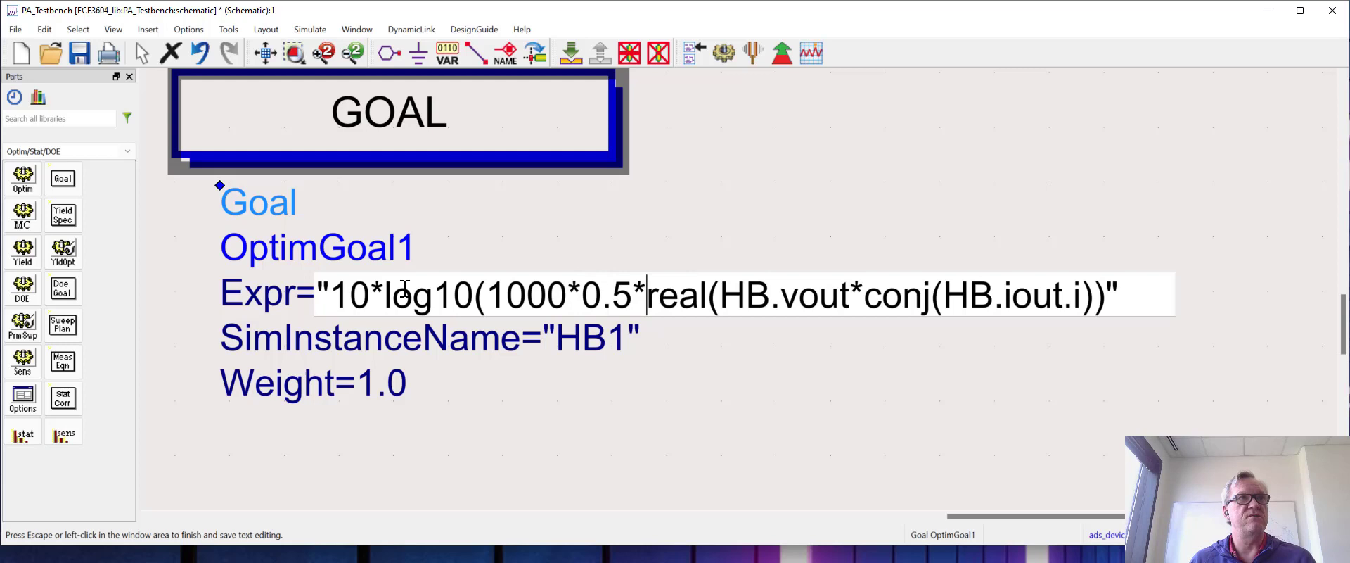
pyautogui.press('Right')
pyautogui.press('Right')
pyautogui.press('Right')
pyautogui.press('Right')
pyautogui.press('Right')
pyautogui.press('Right')
pyautogui.press('Right')
pyautogui.press('Right')
pyautogui.press('Right')
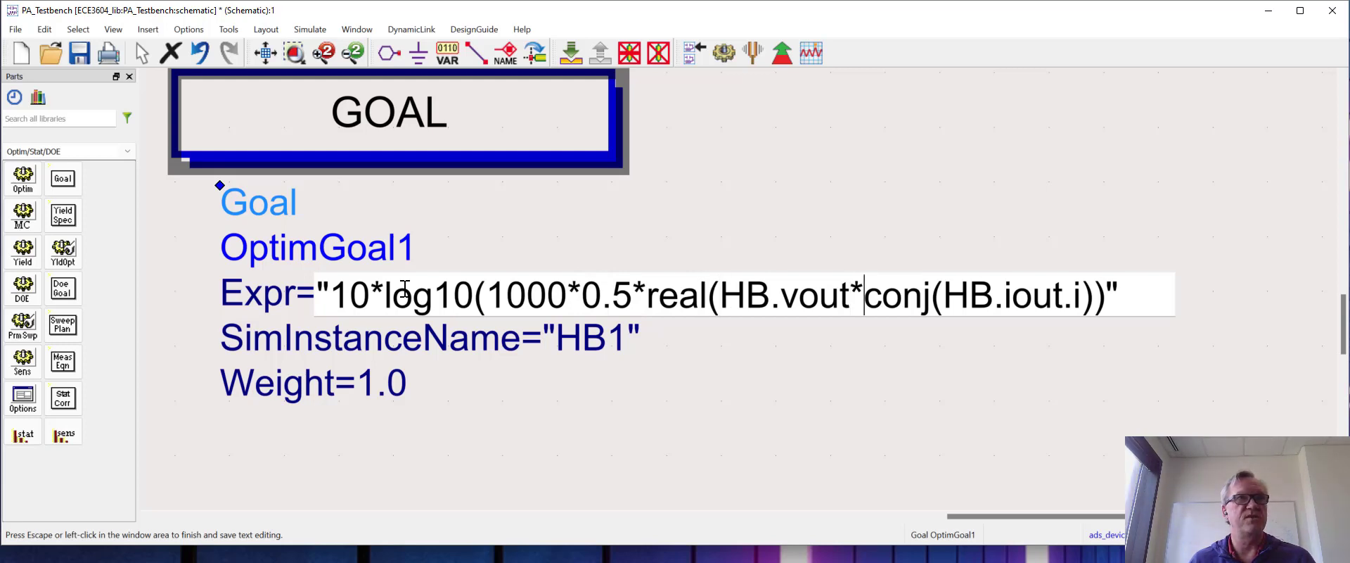
pyautogui.press('Left')
pyautogui.write('[]')
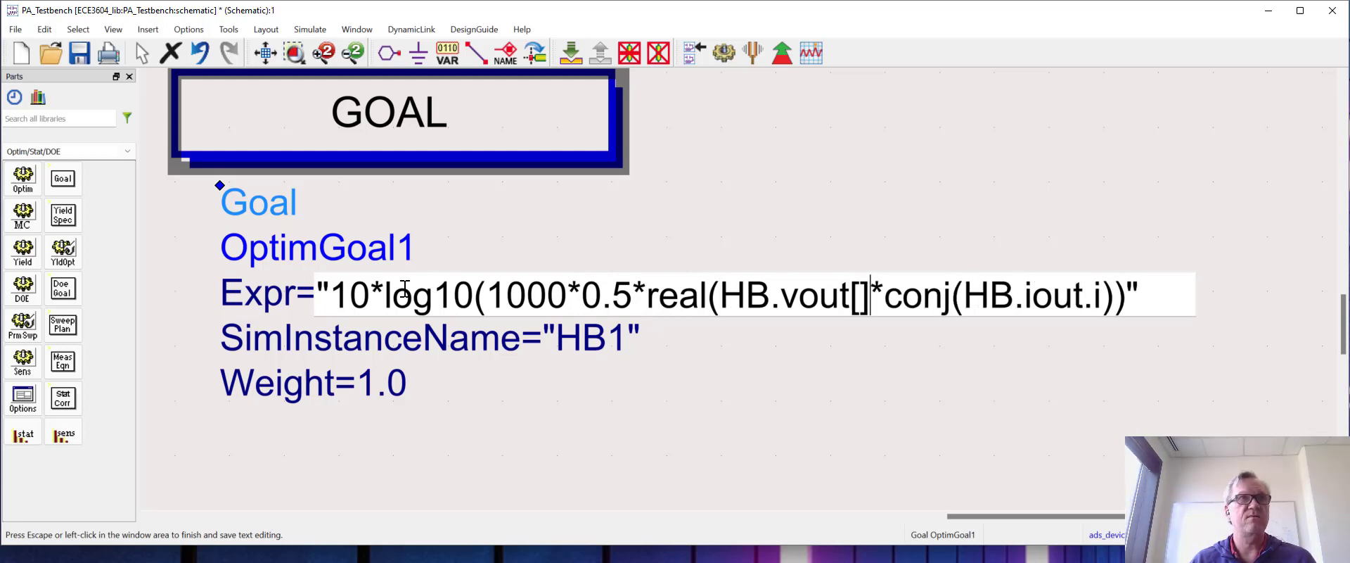
pyautogui.press('BackSpace')
pyautogui.write('1]')
pyautogui.press('Right')
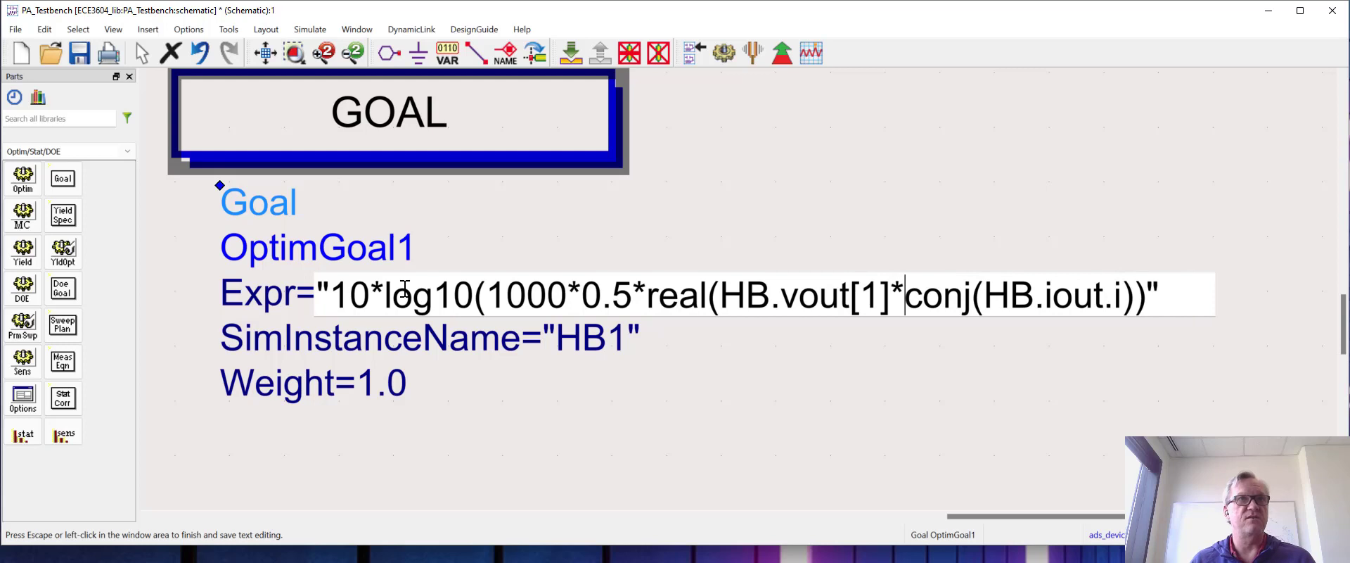
pyautogui.press('Right')
pyautogui.press('Right')
pyautogui.press('Right')
pyautogui.press('Right')
pyautogui.press('Right')
pyautogui.press('Right')
pyautogui.press('Right')
pyautogui.press('Right')
pyautogui.press('Right')
pyautogui.press('Right')
pyautogui.press('Right')
pyautogui.press('Right')
pyautogui.press('Right')
pyautogui.press('Right')
pyautogui.write('[')
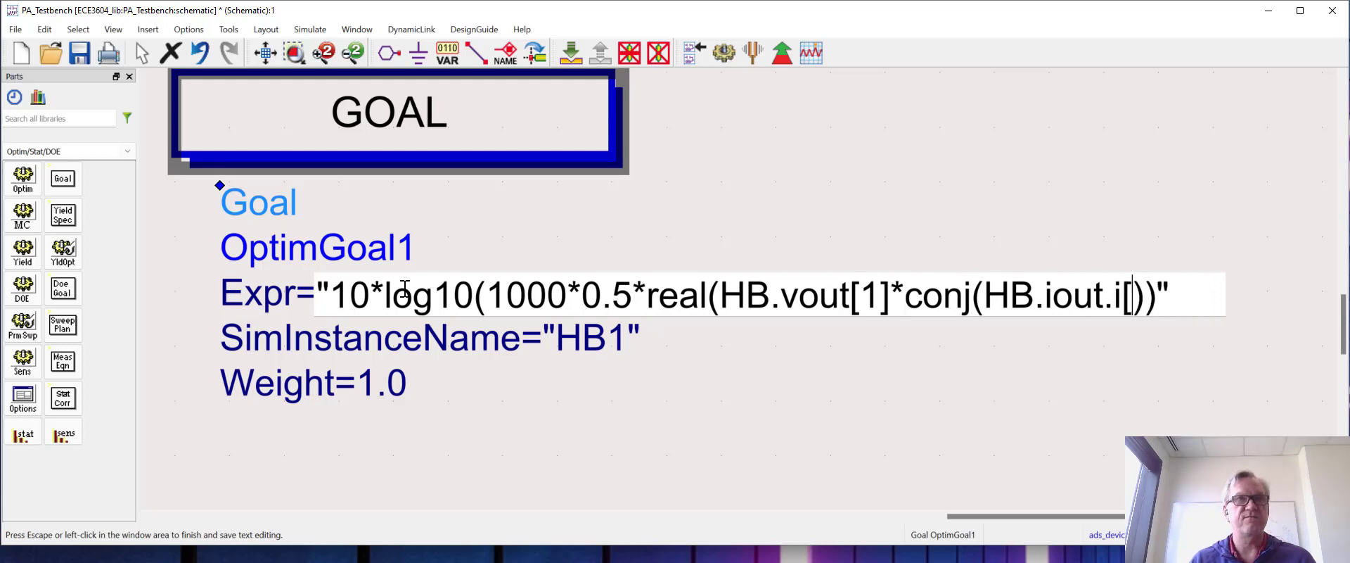
pyautogui.write('1]')
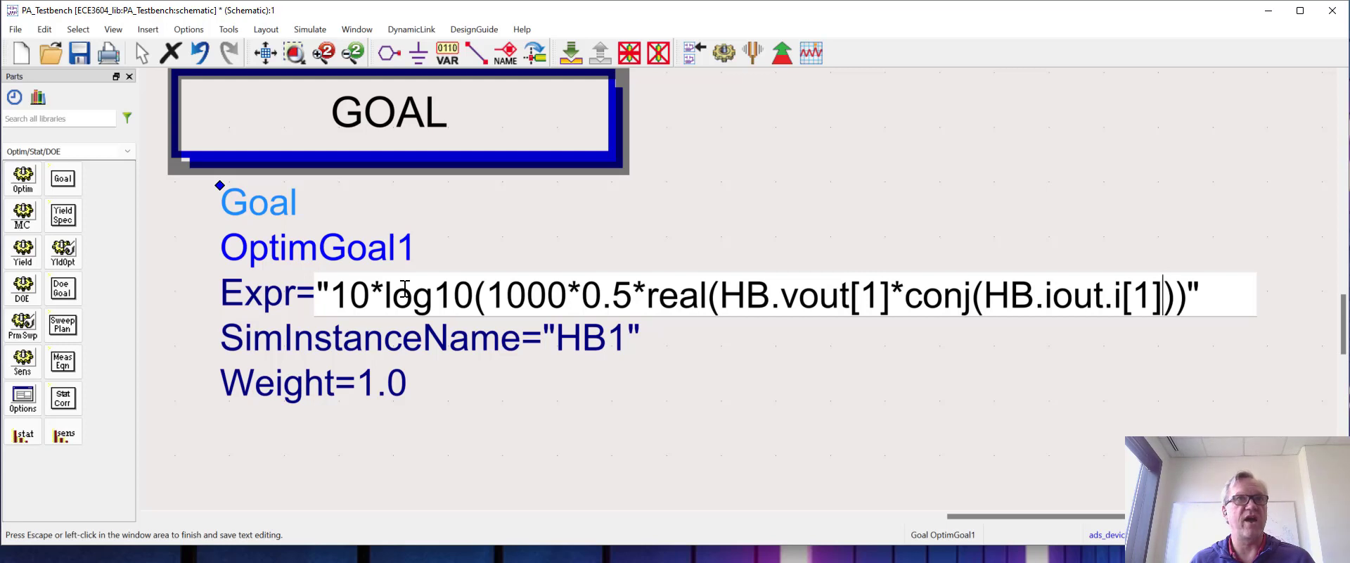
pyautogui.press('Left')
pyautogui.press('Left')
pyautogui.press('Left')
pyautogui.press('Left')
pyautogui.press('Left')
pyautogui.press('Left')
pyautogui.press('Left')
pyautogui.press('Left')
pyautogui.press('Left')
pyautogui.press('Left')
pyautogui.press('Left')
pyautogui.press('Left')
pyautogui.press('Left')
pyautogui.press('Left')
pyautogui.press('Left')
pyautogui.press('Left')
pyautogui.press('Left')
pyautogui.press('Left')
pyautogui.press('Left')
pyautogui.press('Left')
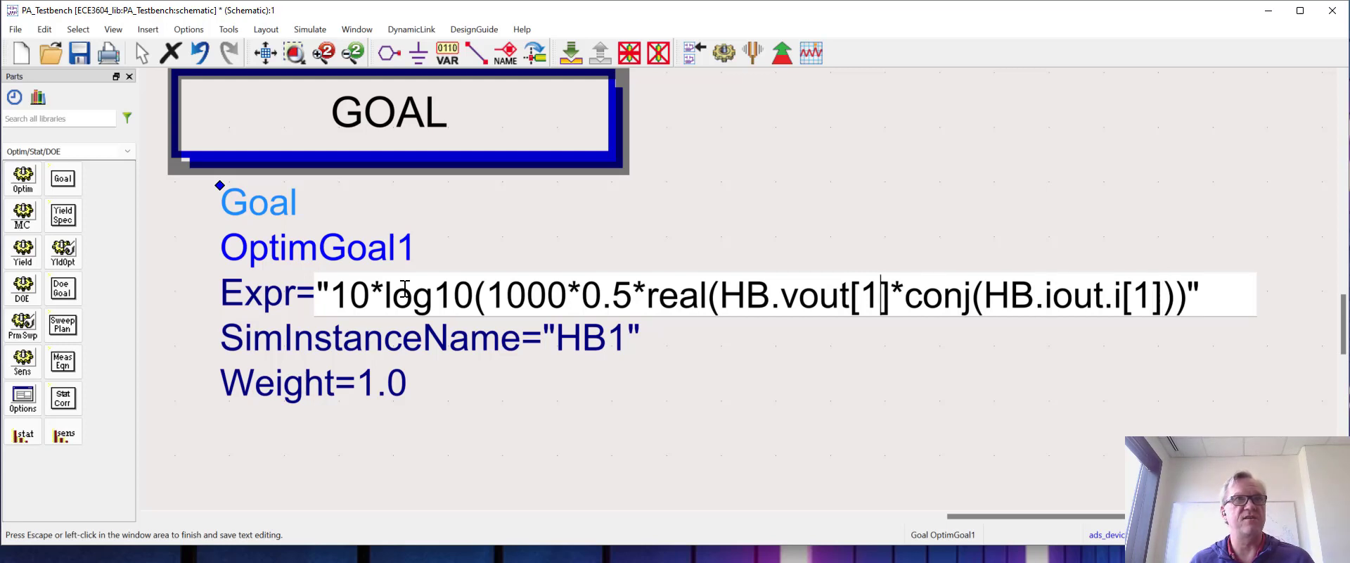
pyautogui.press('Right')
pyautogui.press('Right')
pyautogui.press('Right')
pyautogui.press('Right')
pyautogui.press('Right')
pyautogui.press('Right')
pyautogui.press('Right')
pyautogui.press('Right')
pyautogui.press('Right')
pyautogui.press('Right')
pyautogui.press('Right')
pyautogui.press('Right')
pyautogui.press('Right')
pyautogui.press('Right')
pyautogui.press('Right')
pyautogui.press('Right')
pyautogui.press('Right')
pyautogui.press('Right')
pyautogui.press('Right')
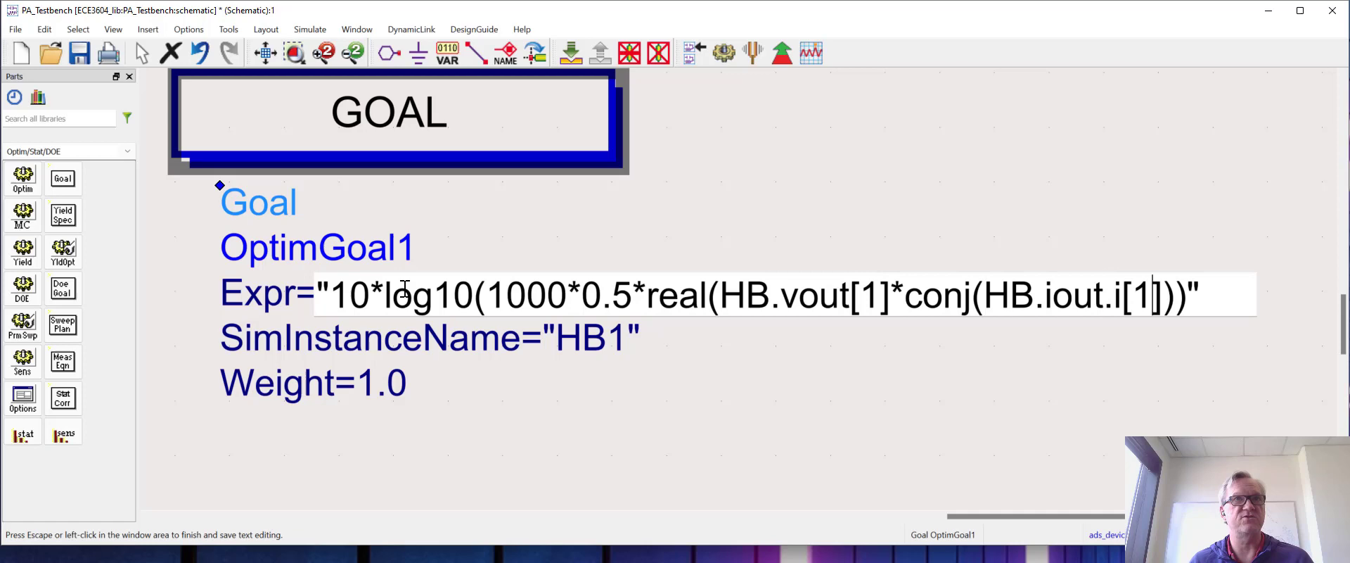
pyautogui.press('Tab')
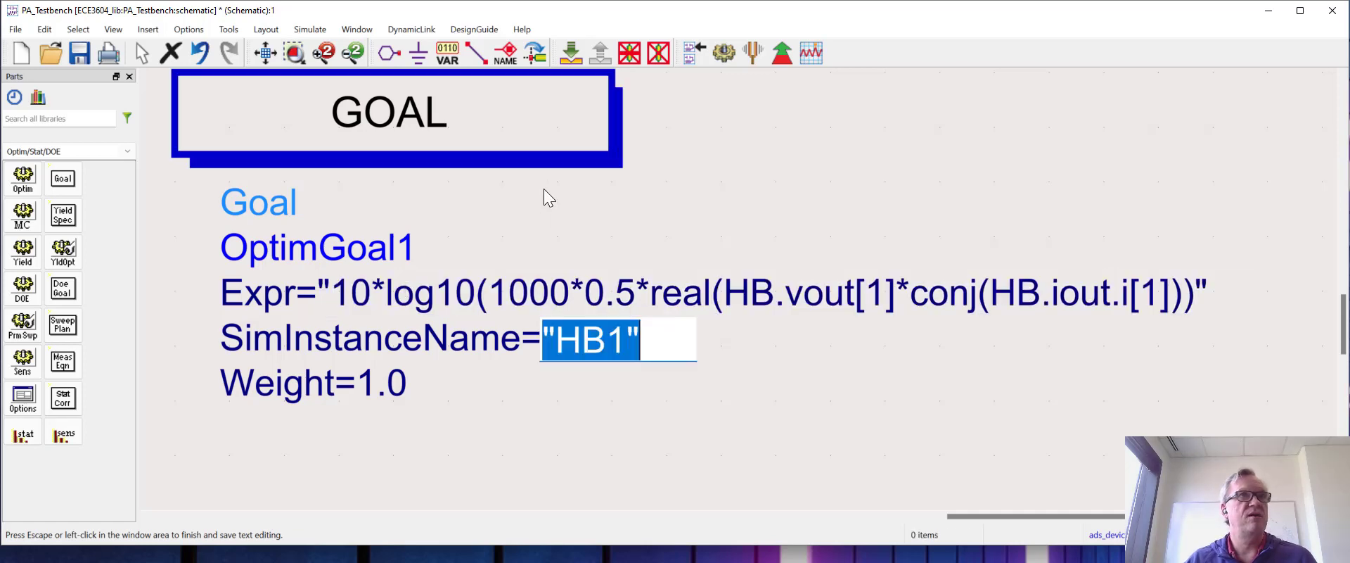
pyautogui.click(807, 147)
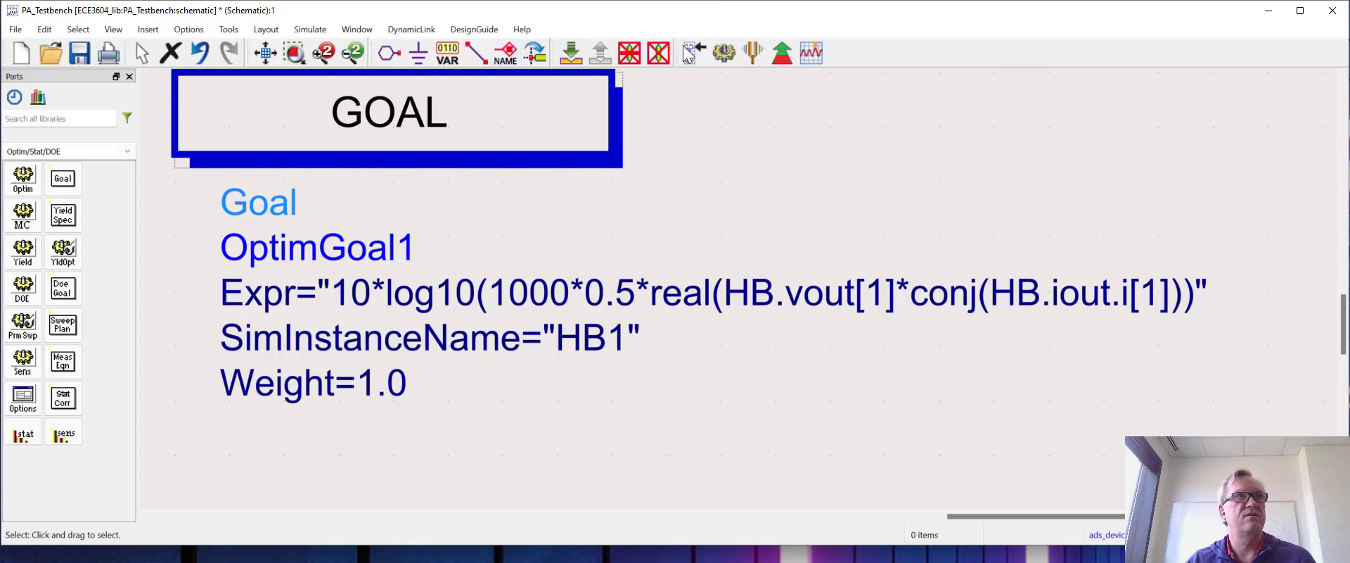
# Place a new Goal component, OptimGoal2, just below OptimGoal1
pyautogui.click(266, 53)
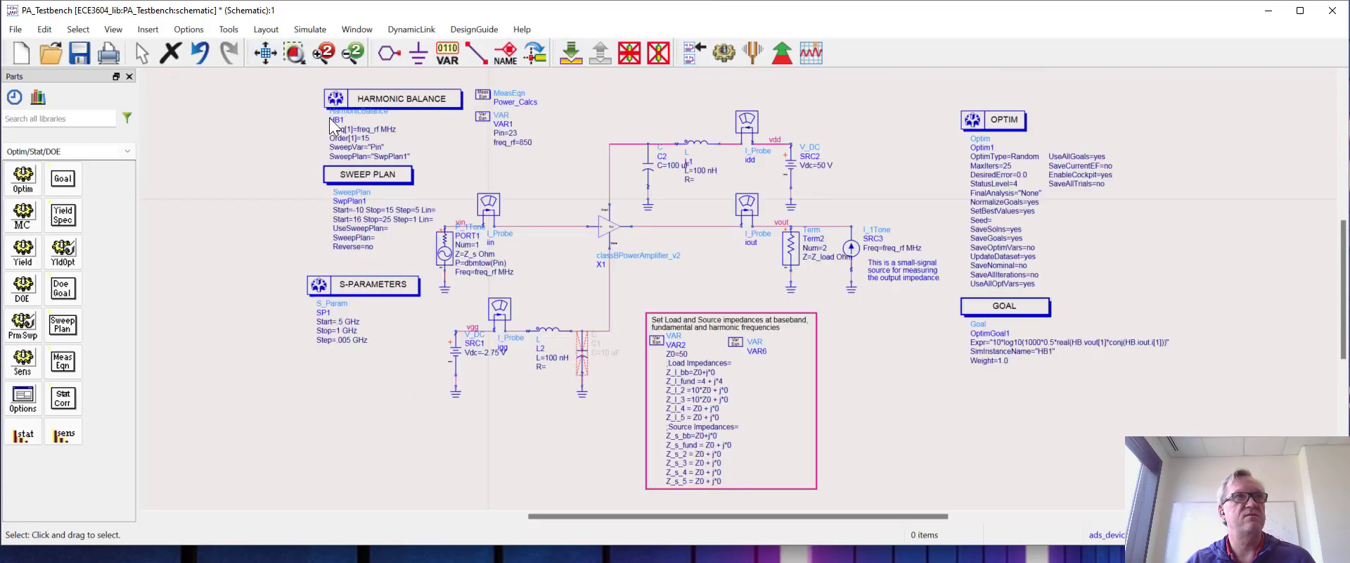
pyautogui.click(70, 175)
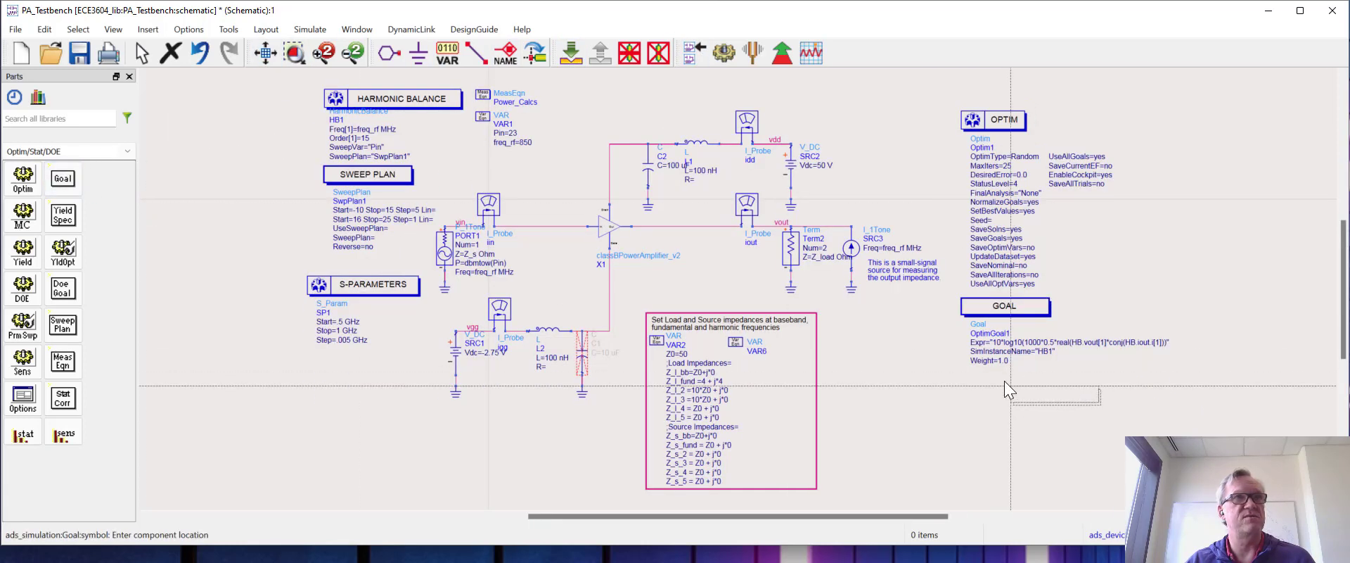
pyautogui.click(961, 368)
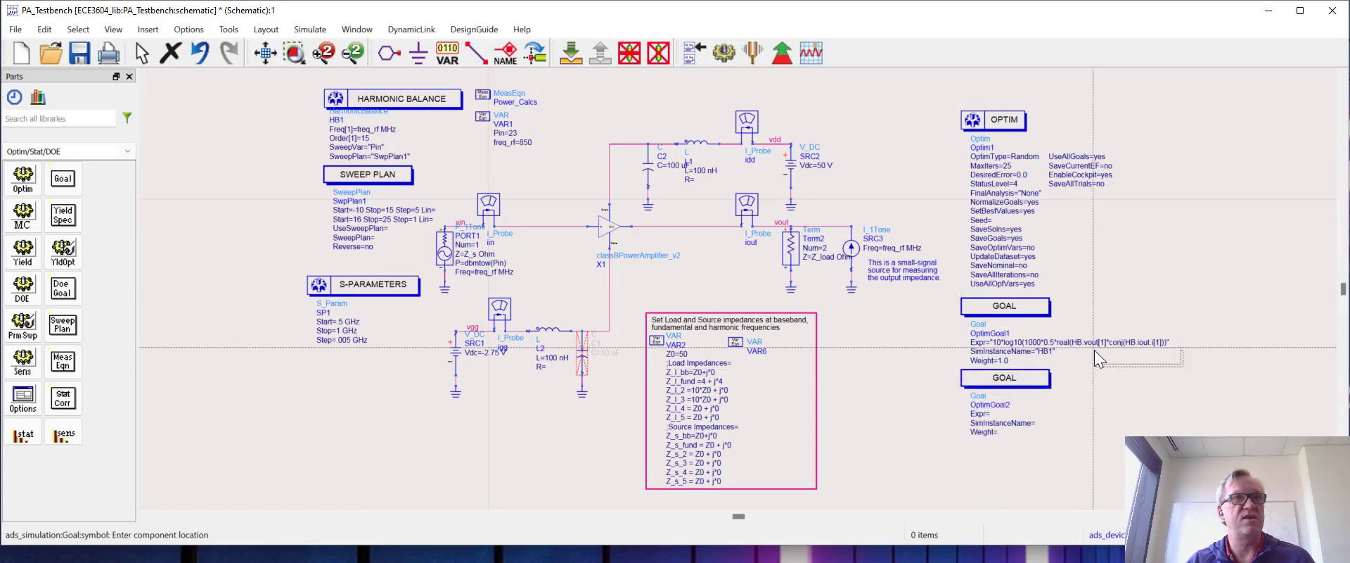
pyautogui.press('Escape')
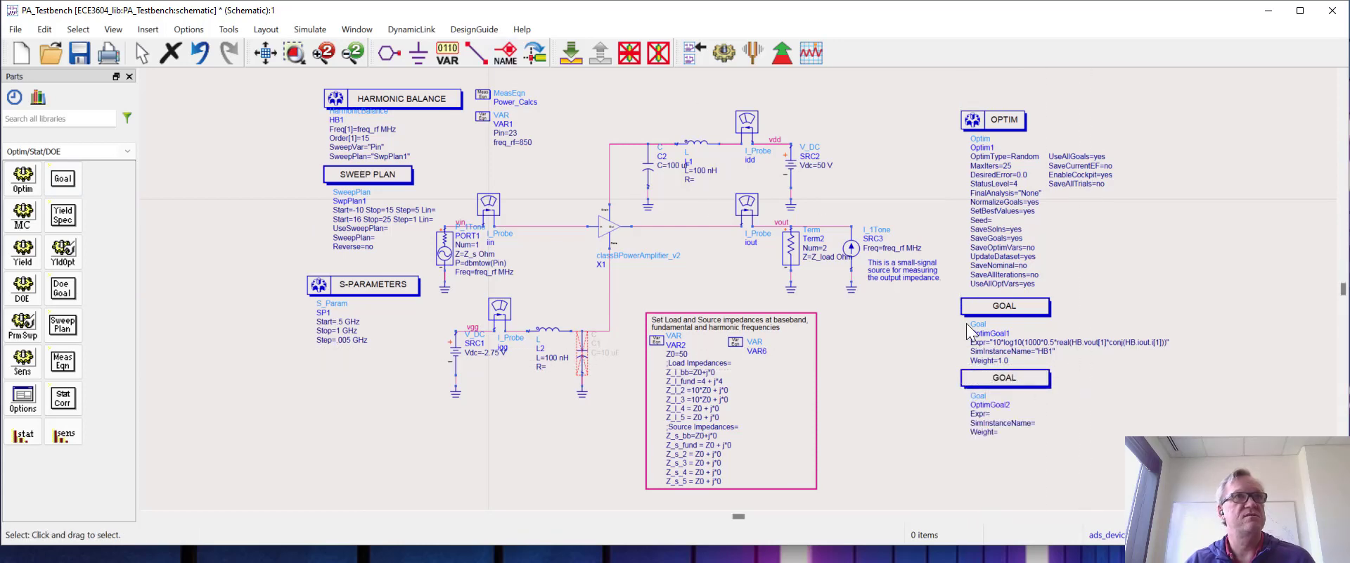
# Set OptimGoal2 to the pasted power expression on analysis HB1 with sweep variable Pin
pyautogui.doubleClick(1037, 384)
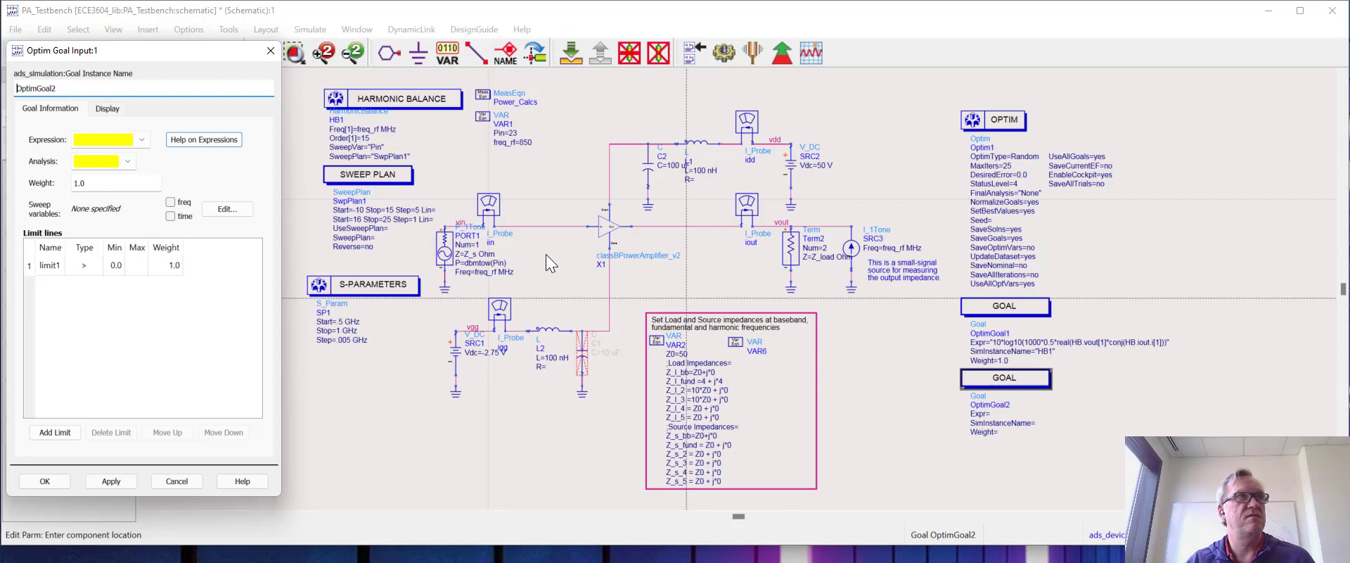
pyautogui.click(120, 140)
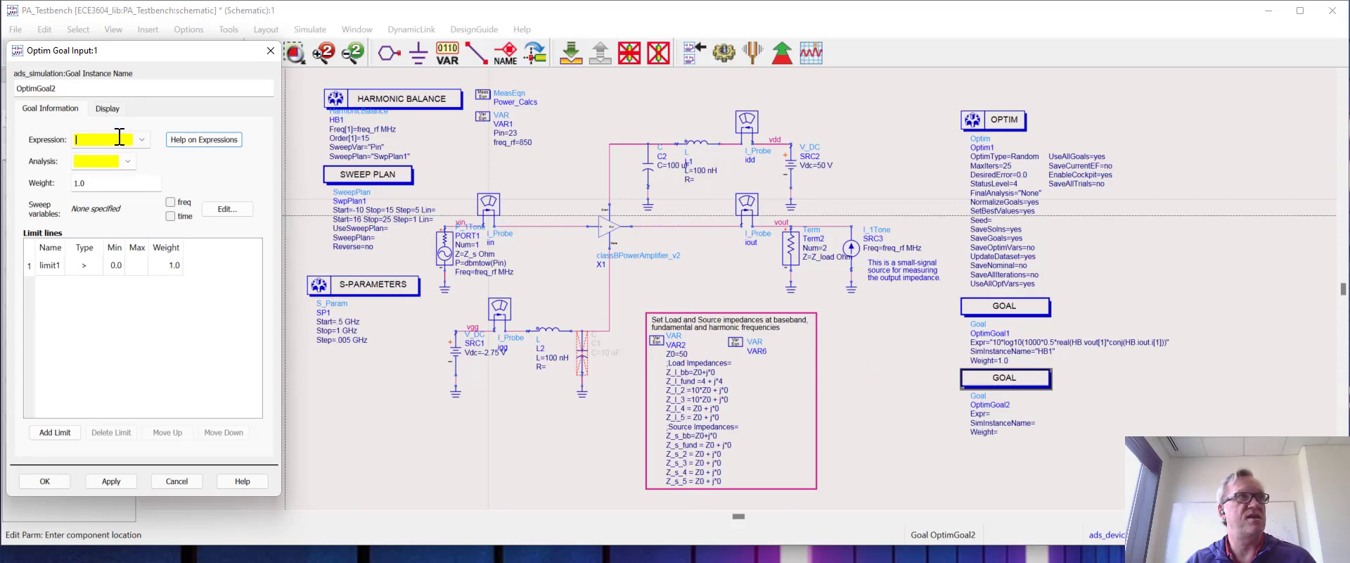
pyautogui.hotkey('ctrl', 'v')
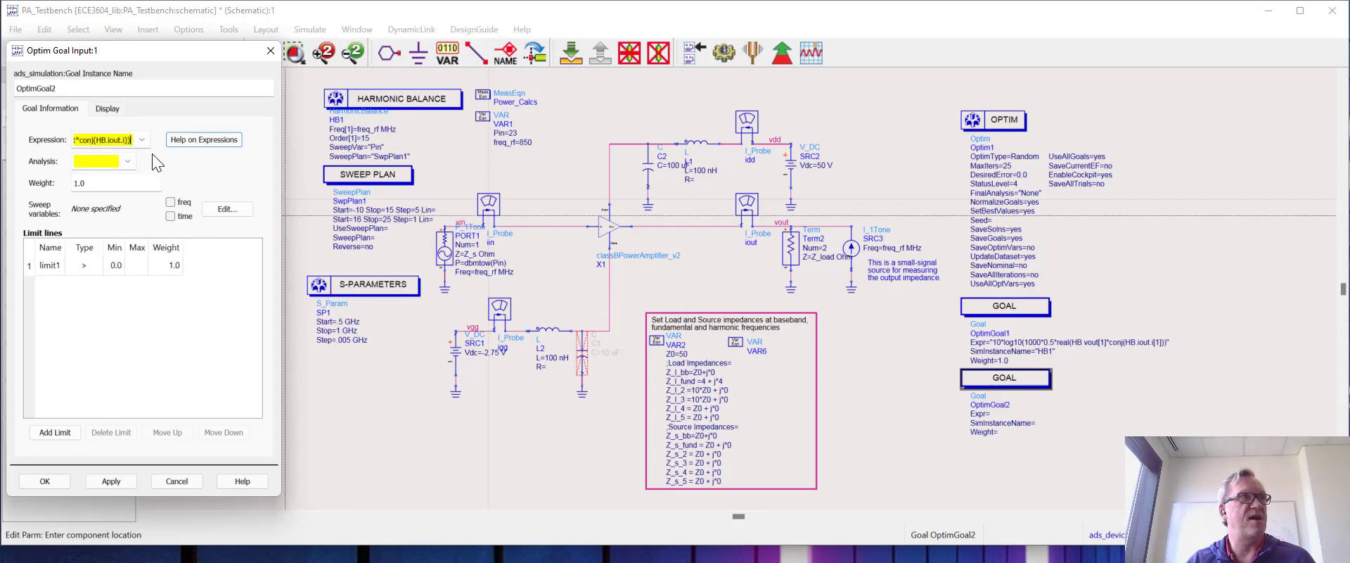
pyautogui.click(128, 161)
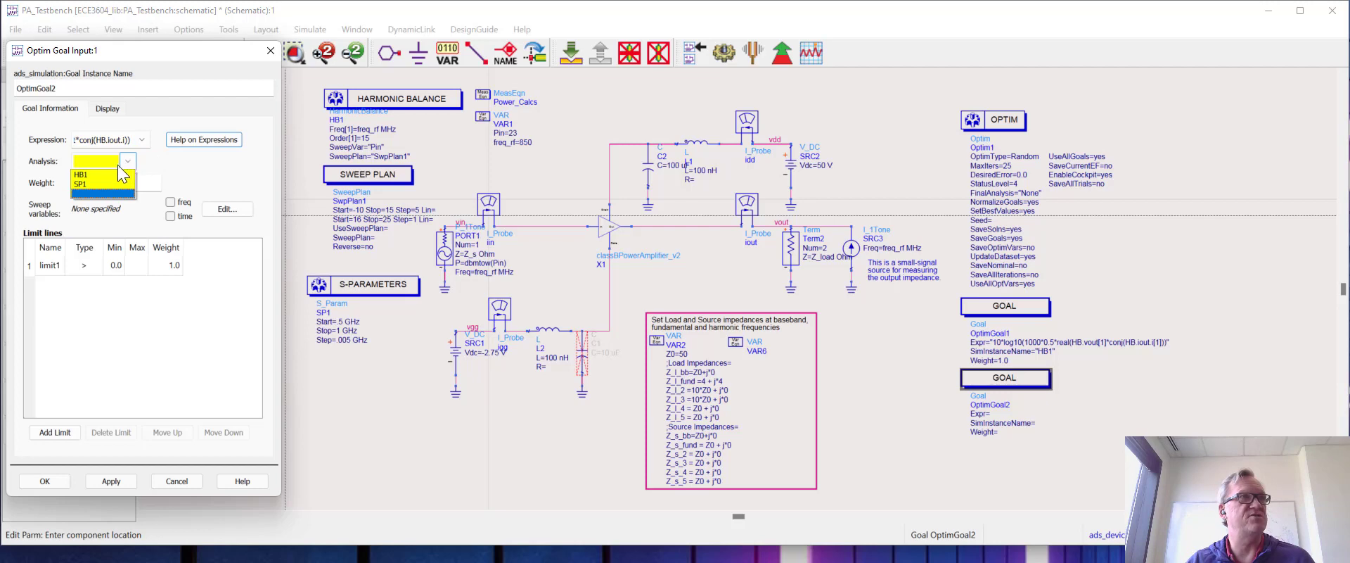
pyautogui.click(101, 174)
pyautogui.click(226, 209)
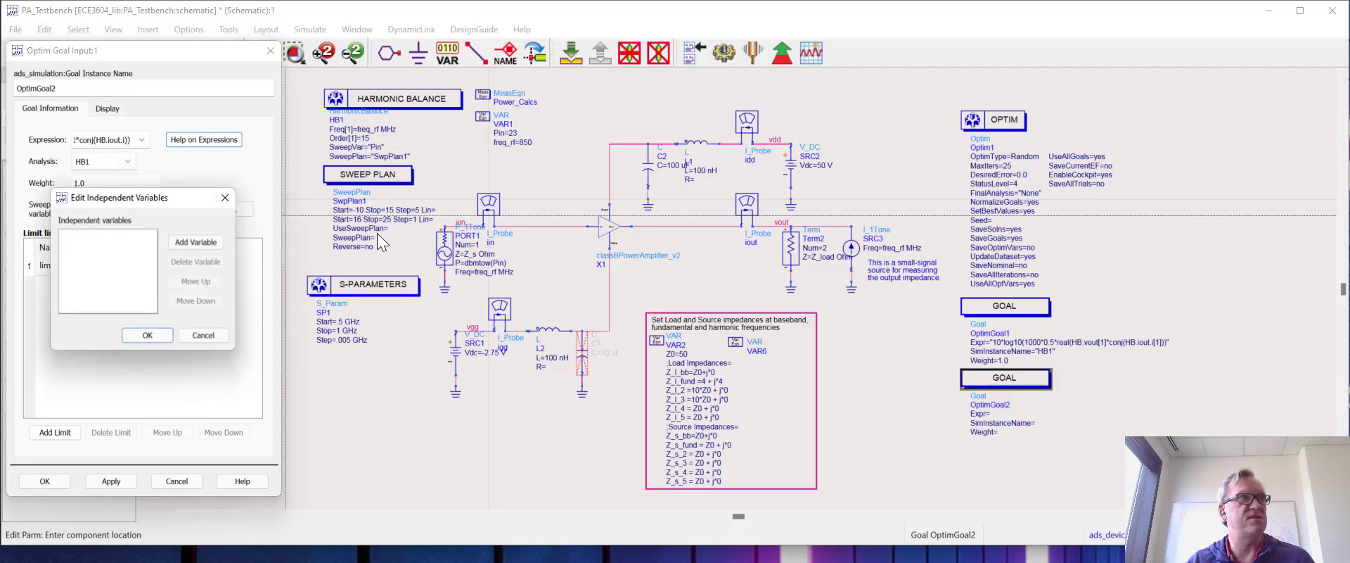
pyautogui.click(195, 241)
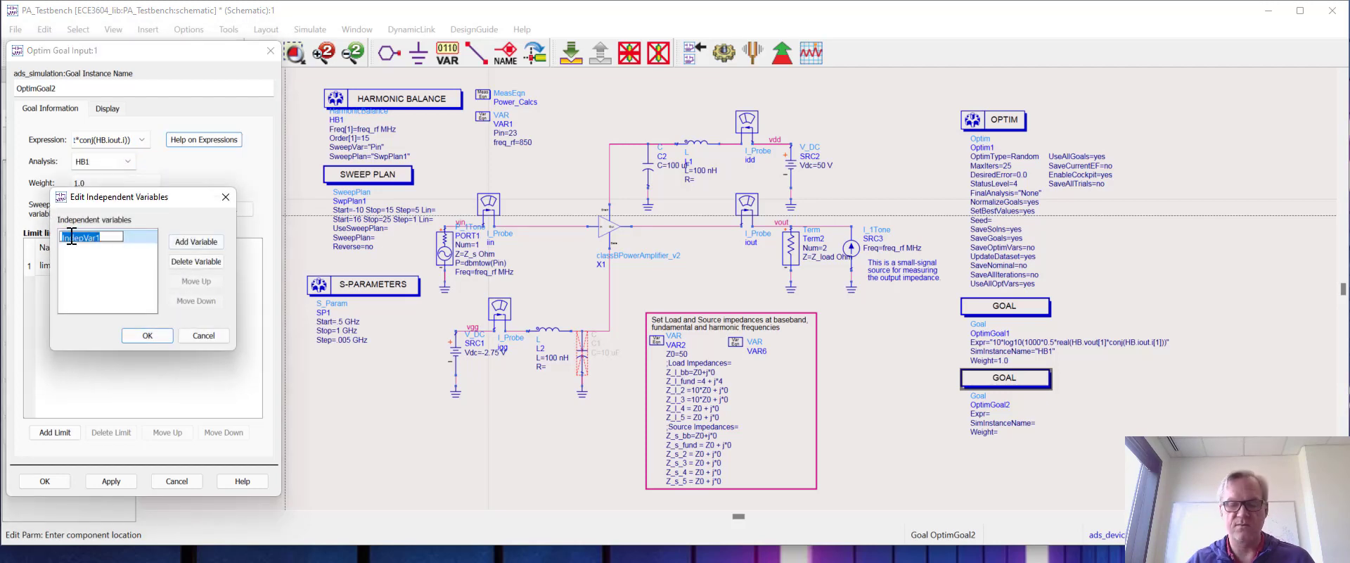
pyautogui.write('Pi')
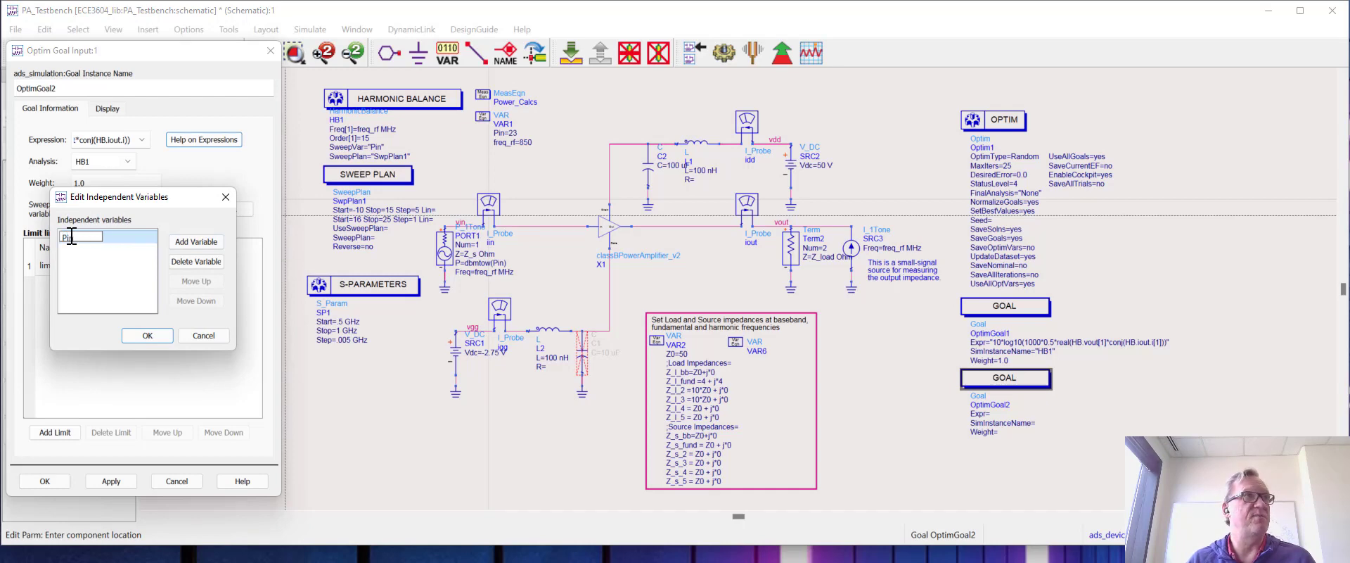
pyautogui.write('n')
pyautogui.click(147, 335)
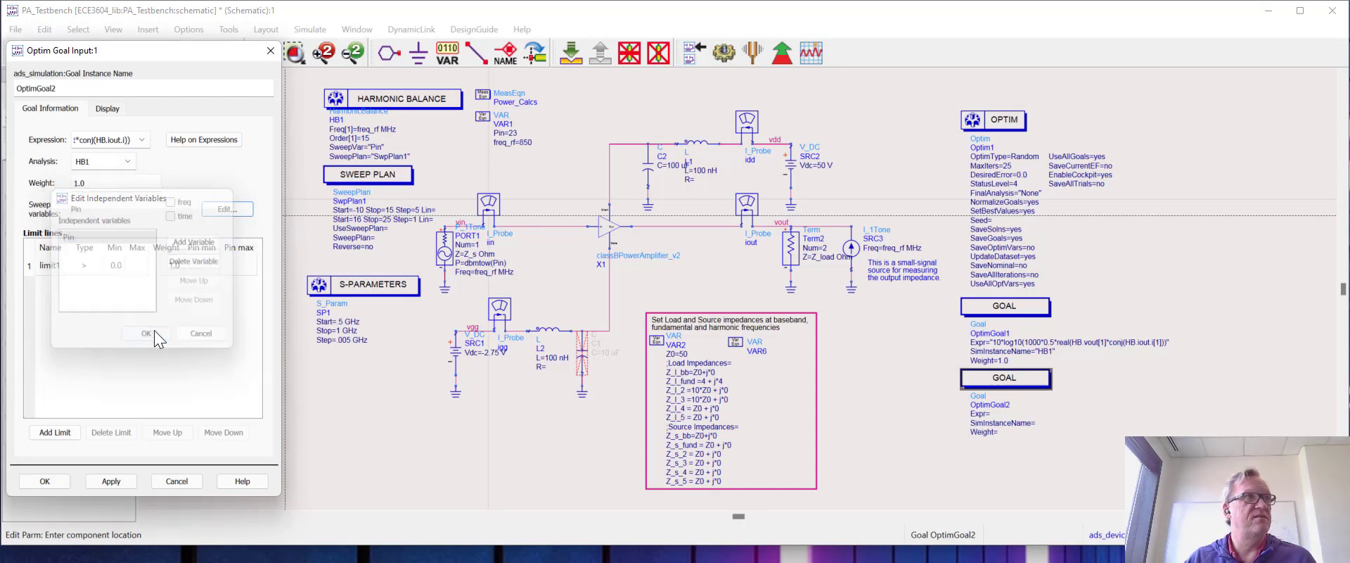
# Give limit1 Min 35 over Pin 32 to 34, and apply the goal
pyautogui.click(127, 267)
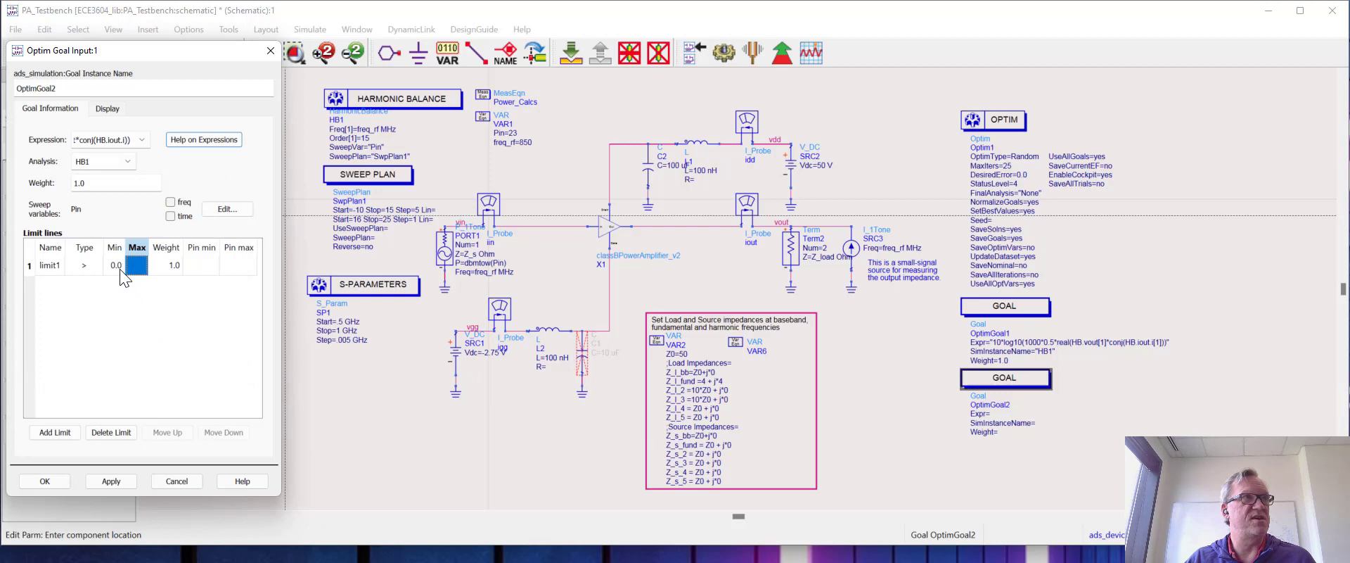
pyautogui.doubleClick(115, 265)
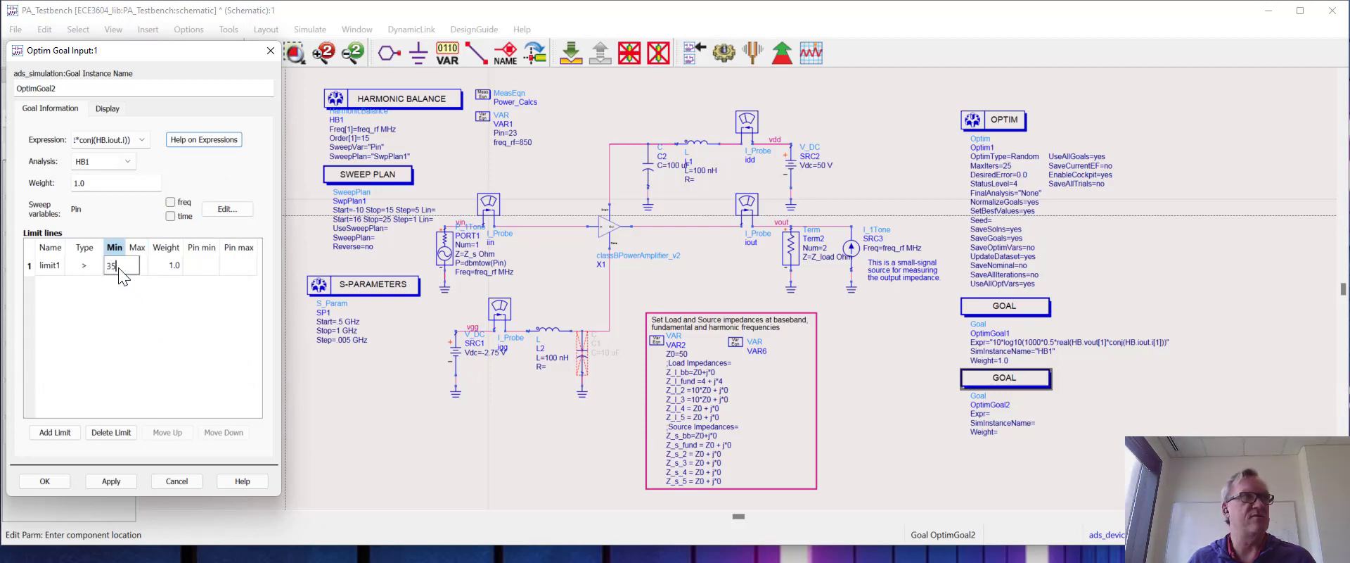
pyautogui.doubleClick(199, 265)
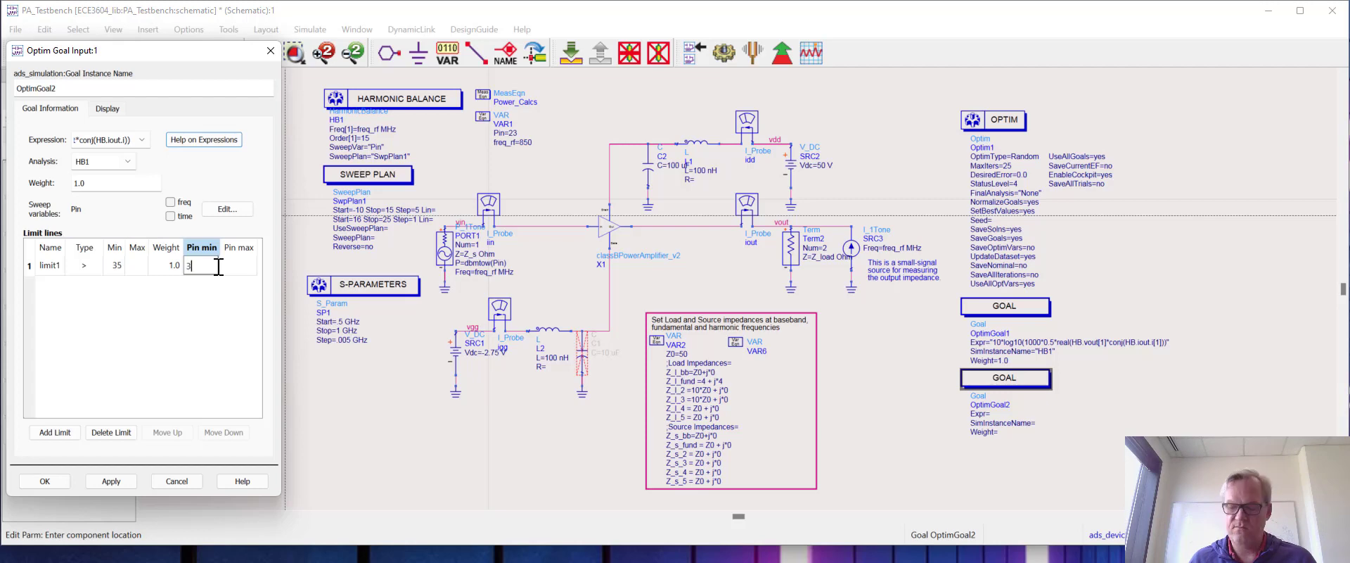
pyautogui.write('32')
pyautogui.press('Tab')
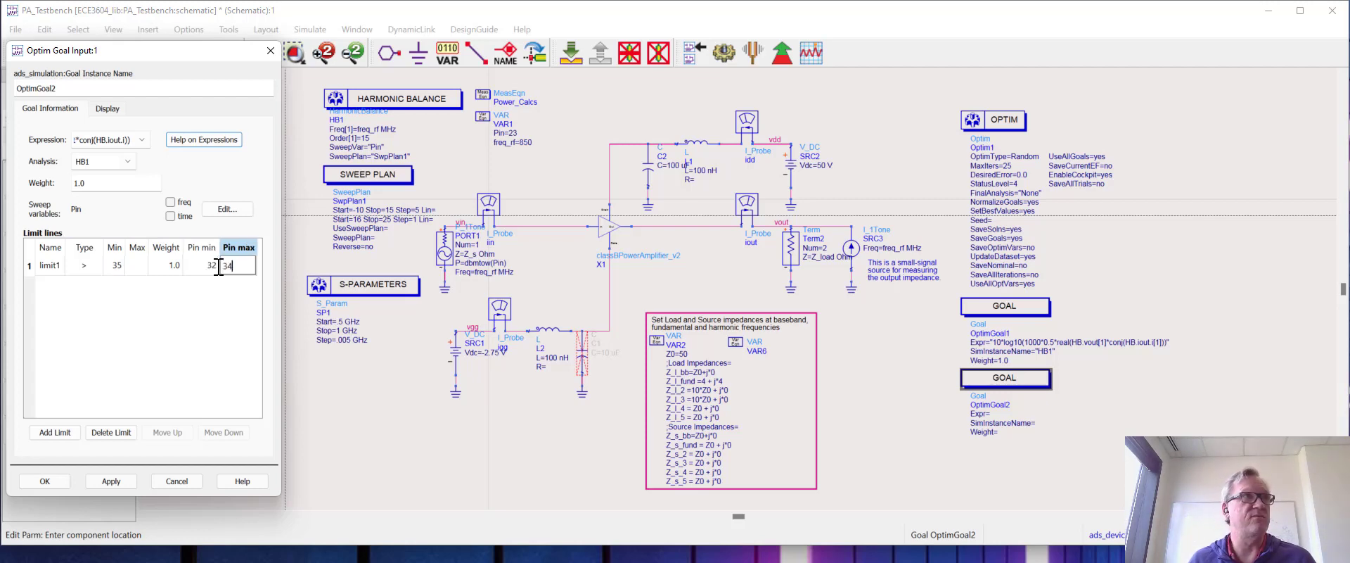
pyautogui.press('Return')
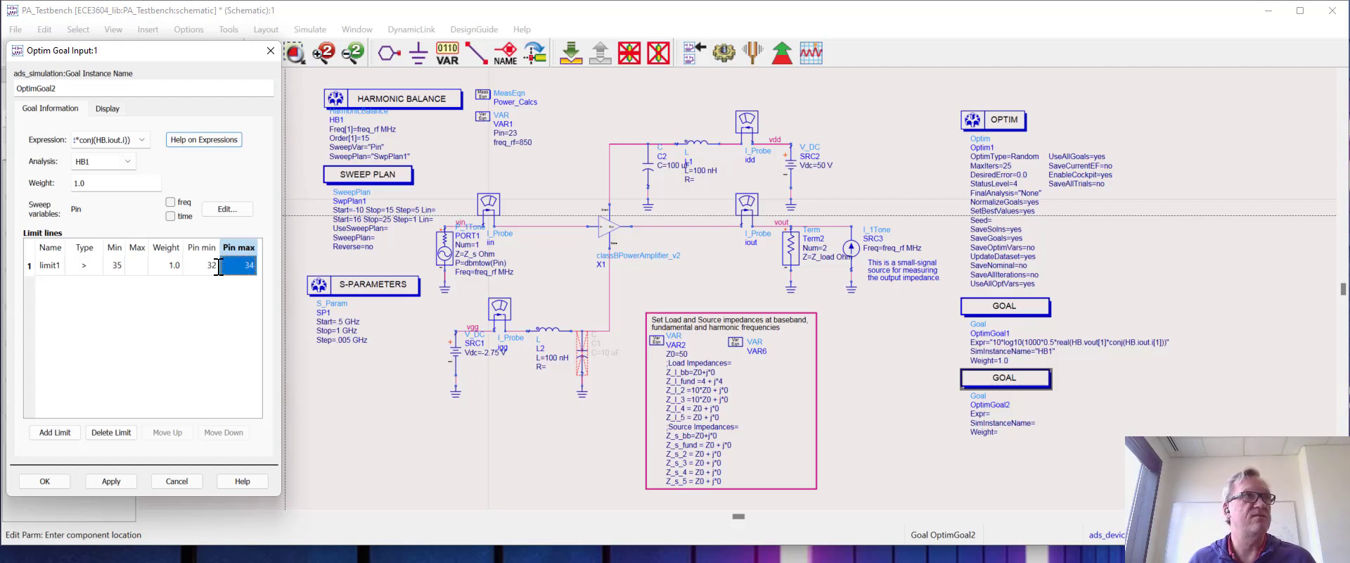
pyautogui.click(45, 482)
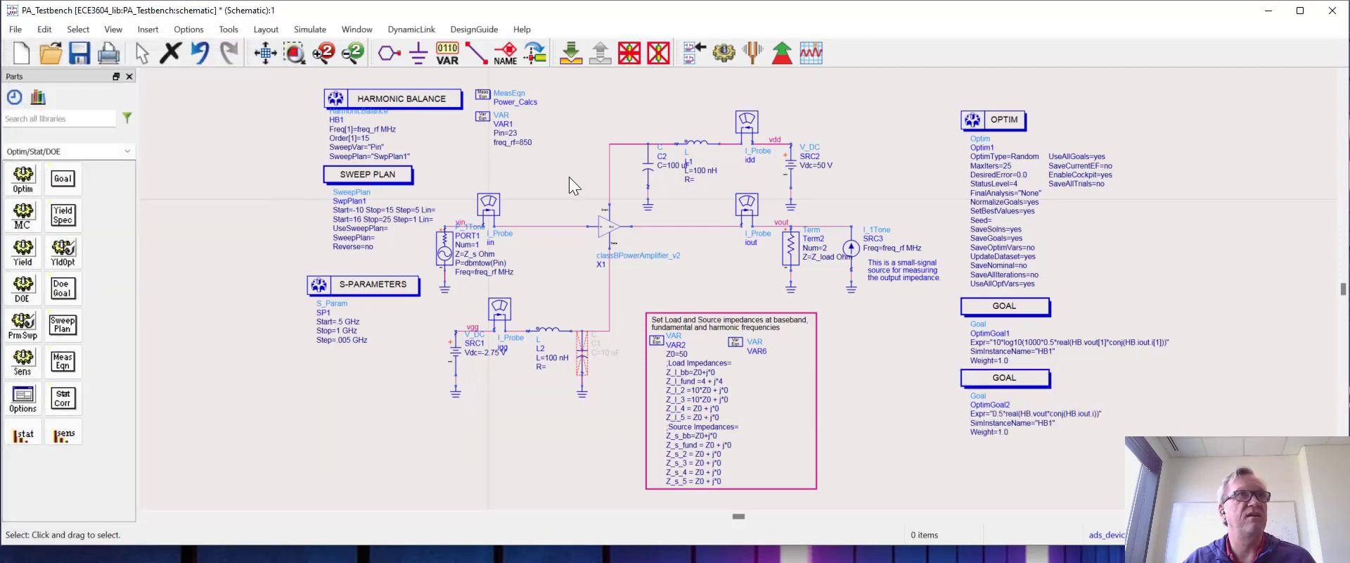
pyautogui.doubleClick(490, 99)
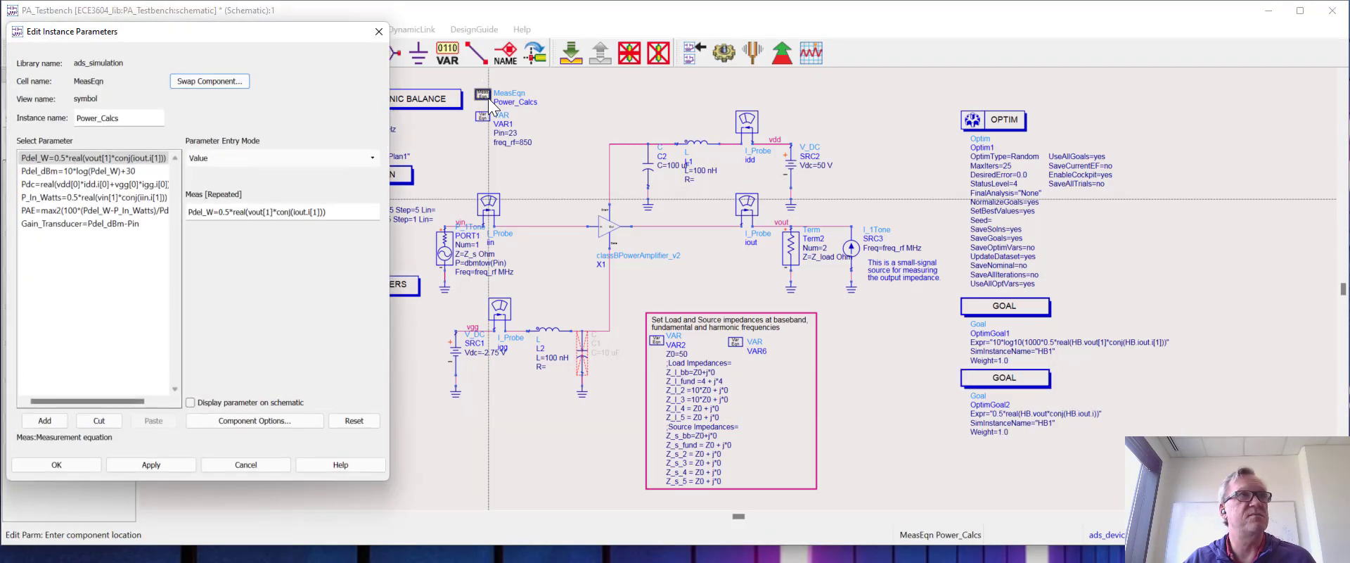
pyautogui.click(113, 189)
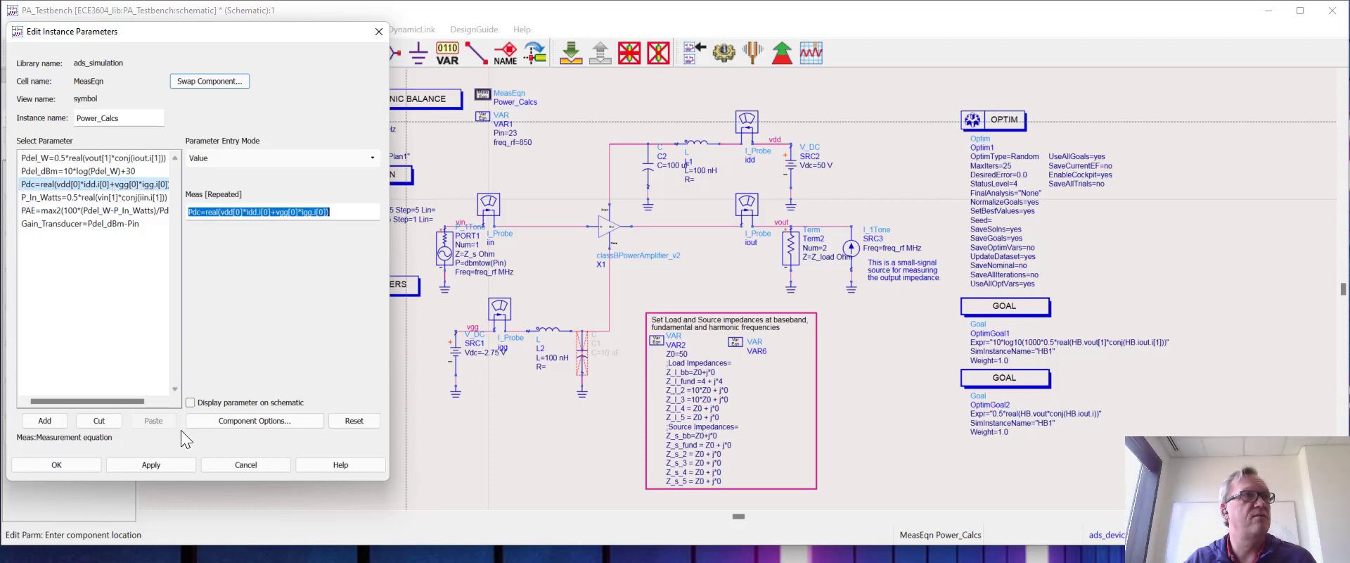
pyautogui.click(256, 461)
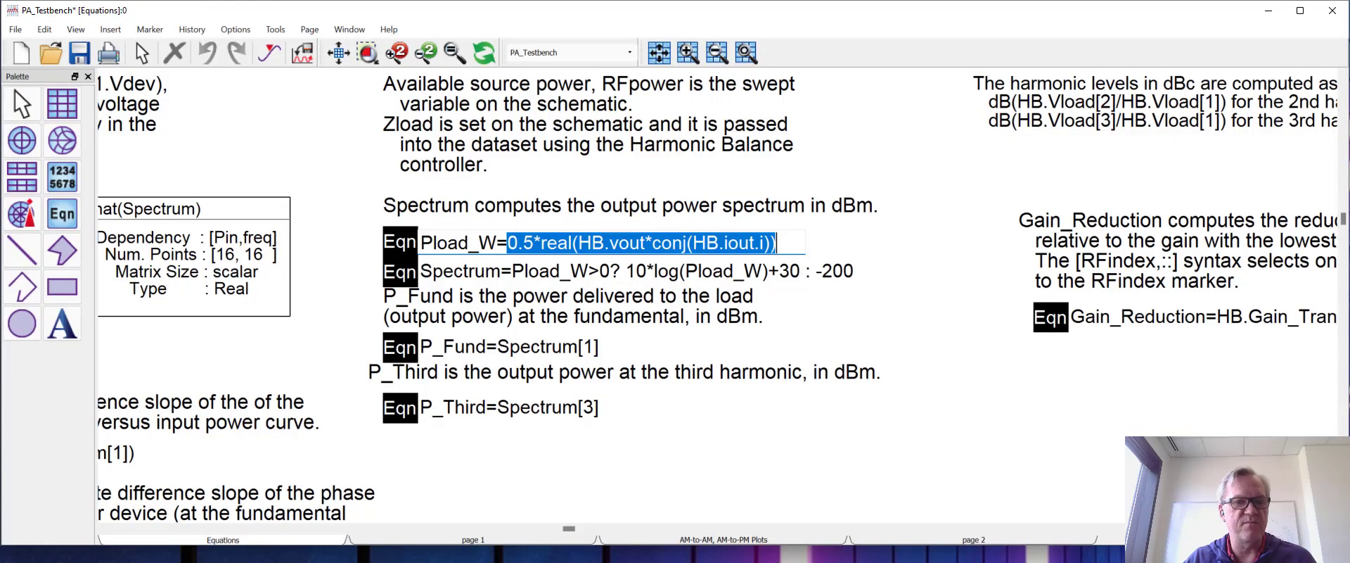
pyautogui.click(927, 327)
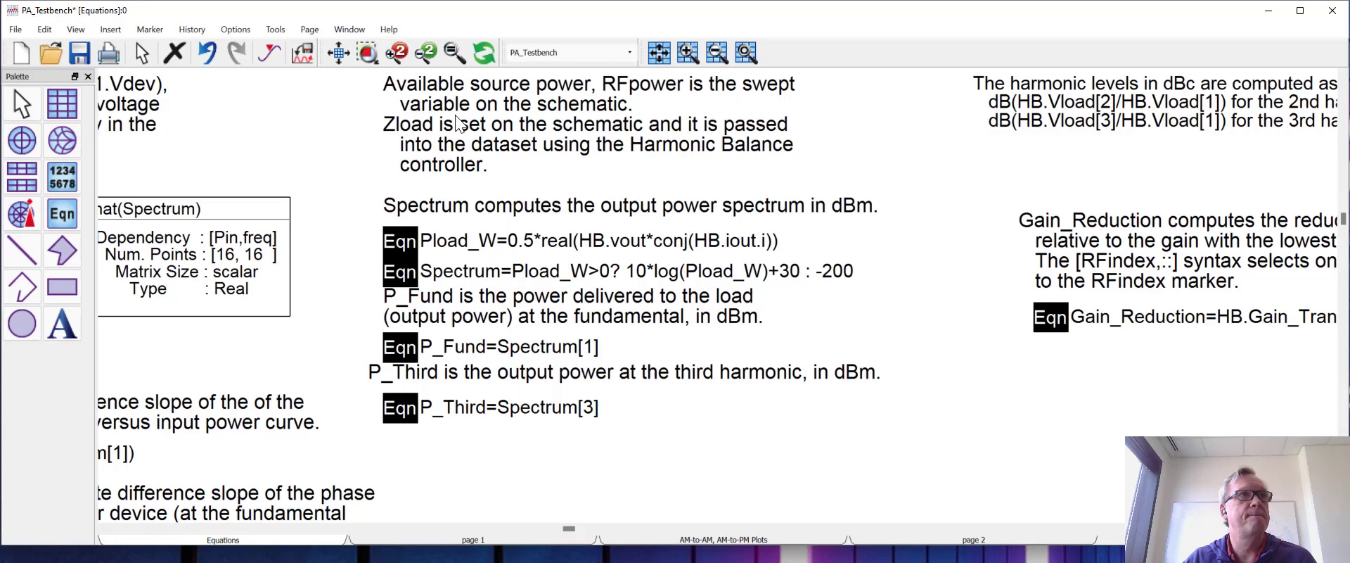
pyautogui.click(363, 59)
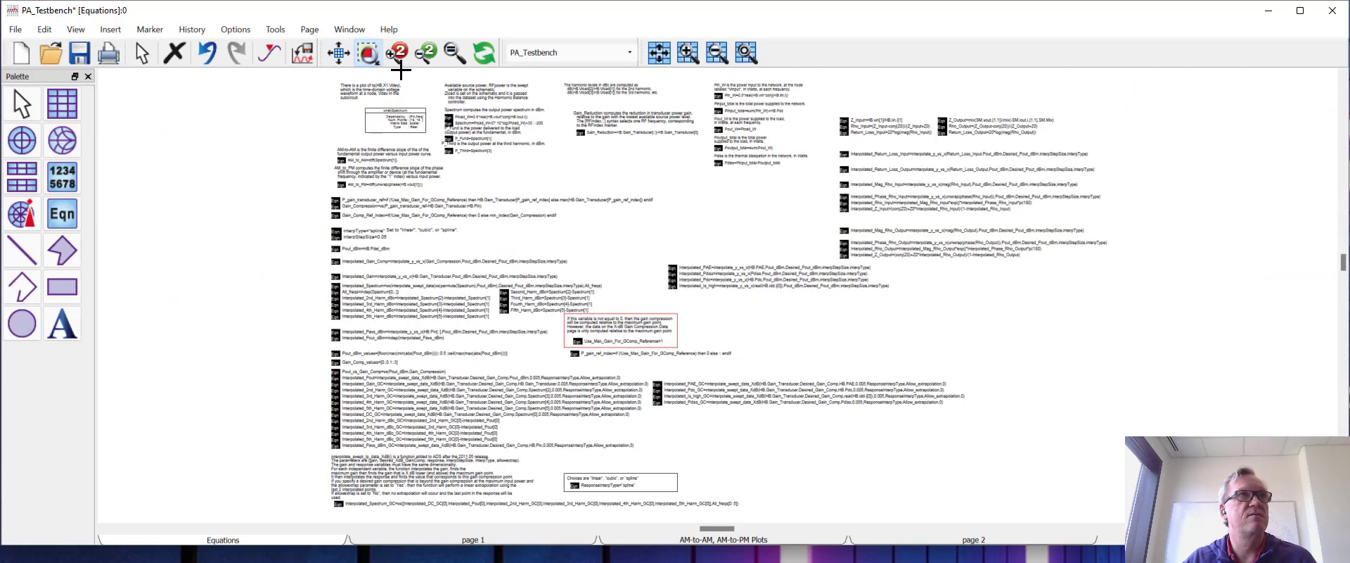
pyautogui.moveTo(452, 80); pyautogui.dragTo(792, 168)
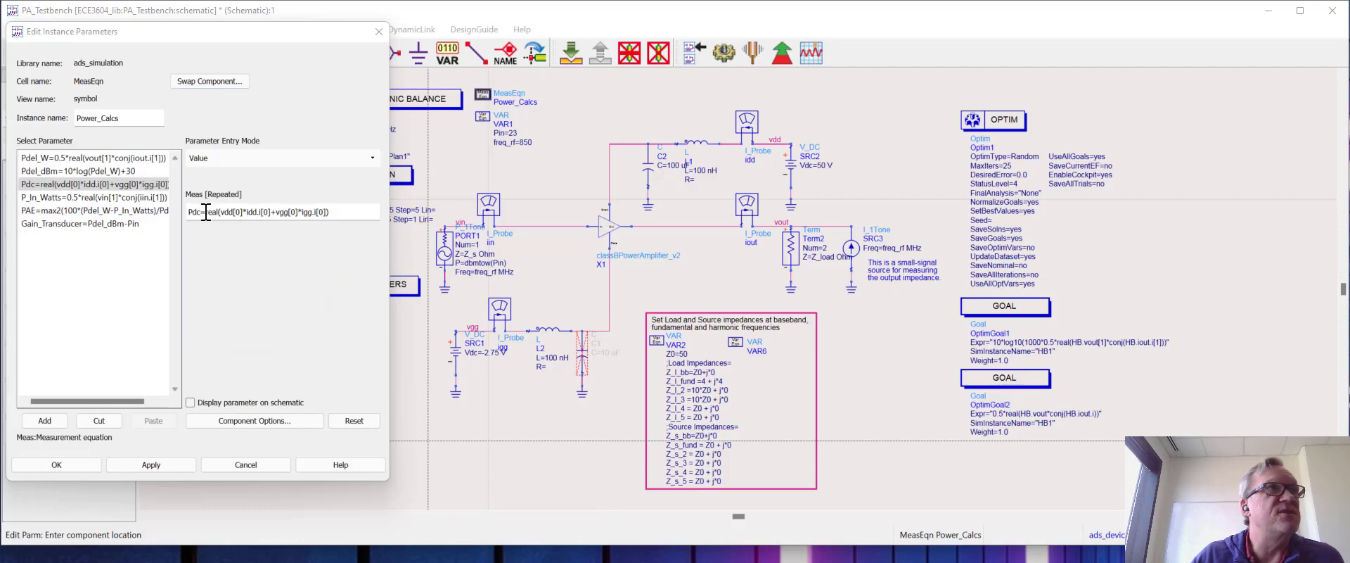
pyautogui.moveTo(208, 213); pyautogui.dragTo(380, 215)
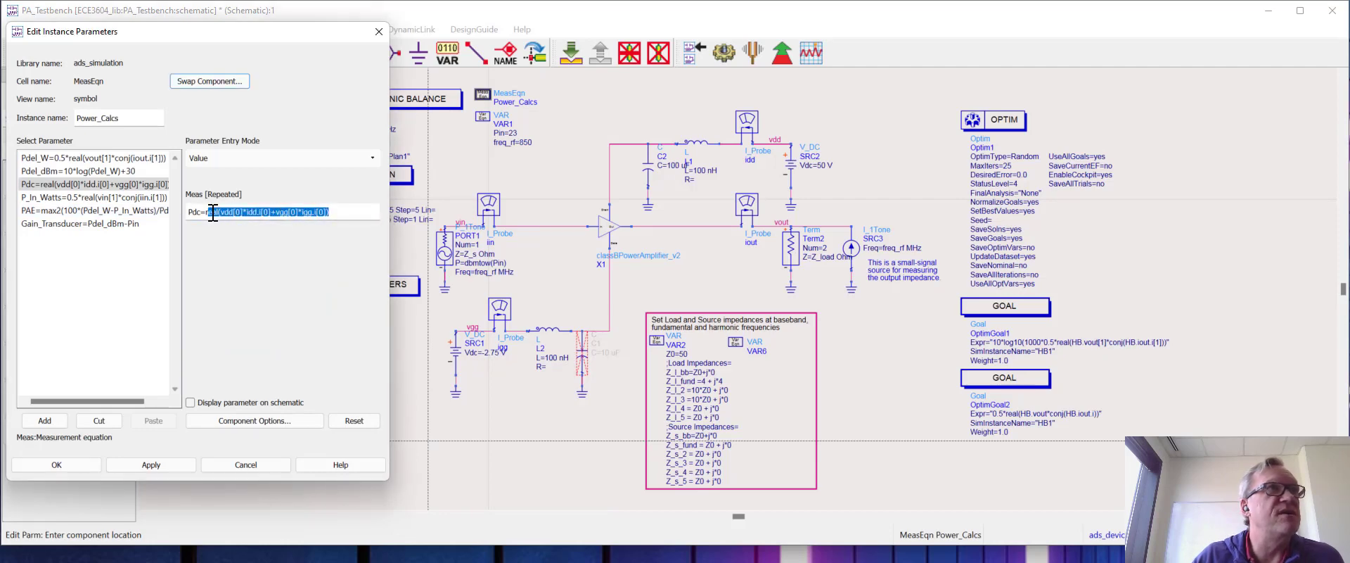
pyautogui.moveTo(205, 212); pyautogui.dragTo(340, 211)
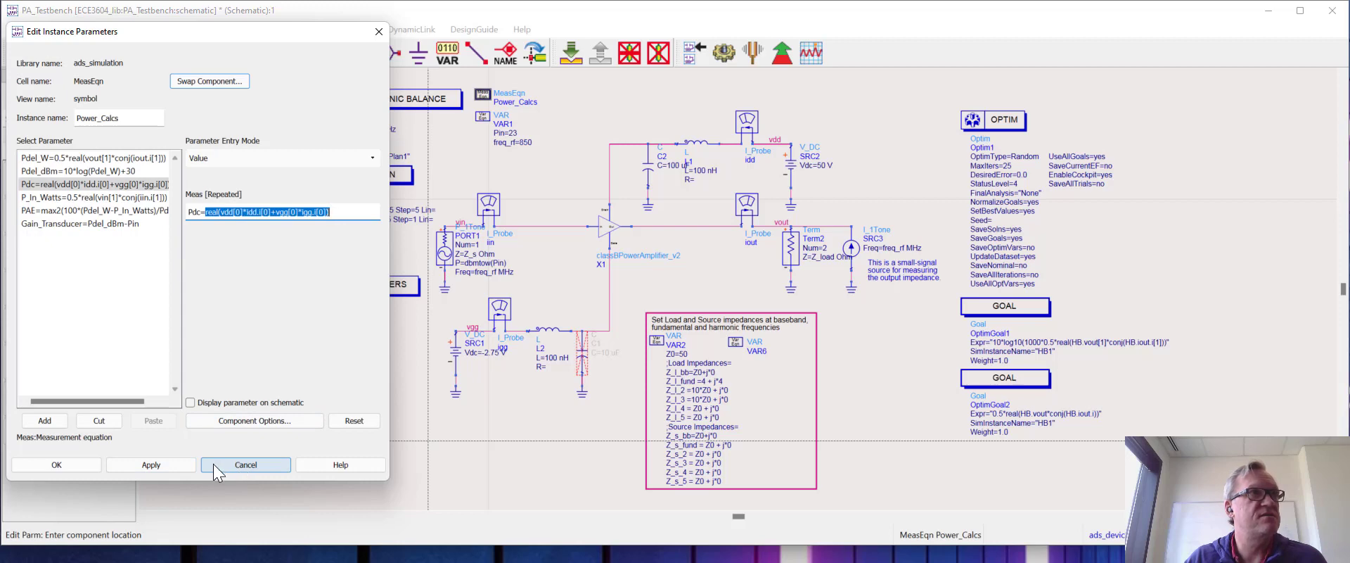
pyautogui.click(234, 466)
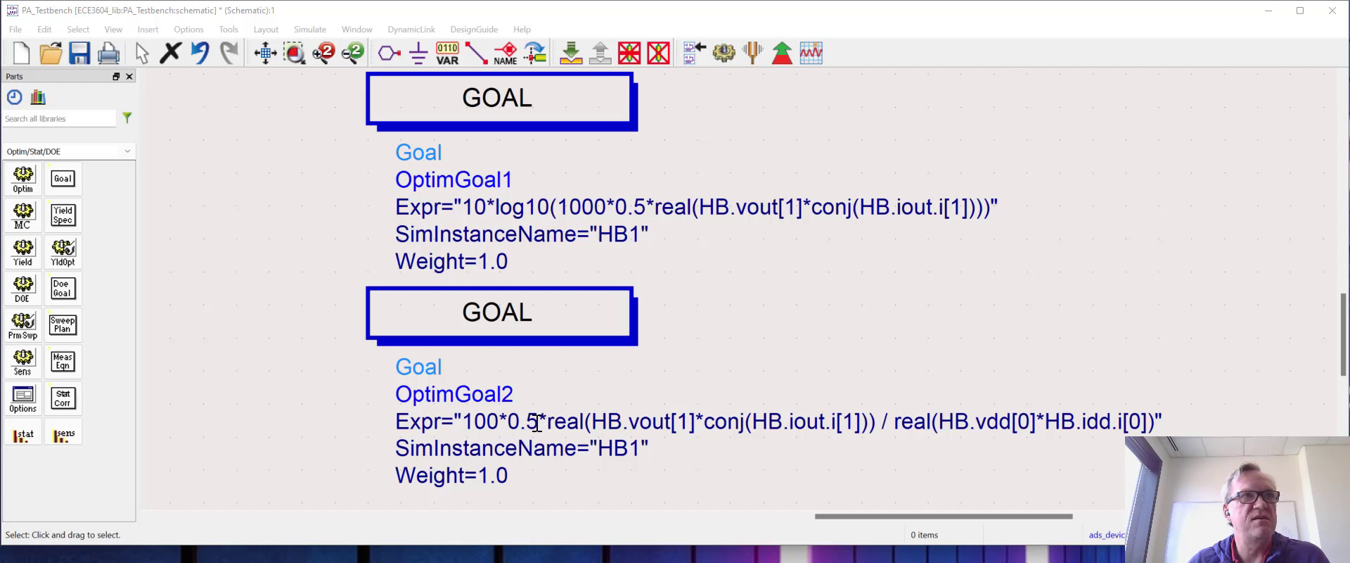
# Finish OptimGoal2's expression as the drain-efficiency percentage goal
pyautogui.click(514, 420)
pyautogui.doubleClick(654, 420)
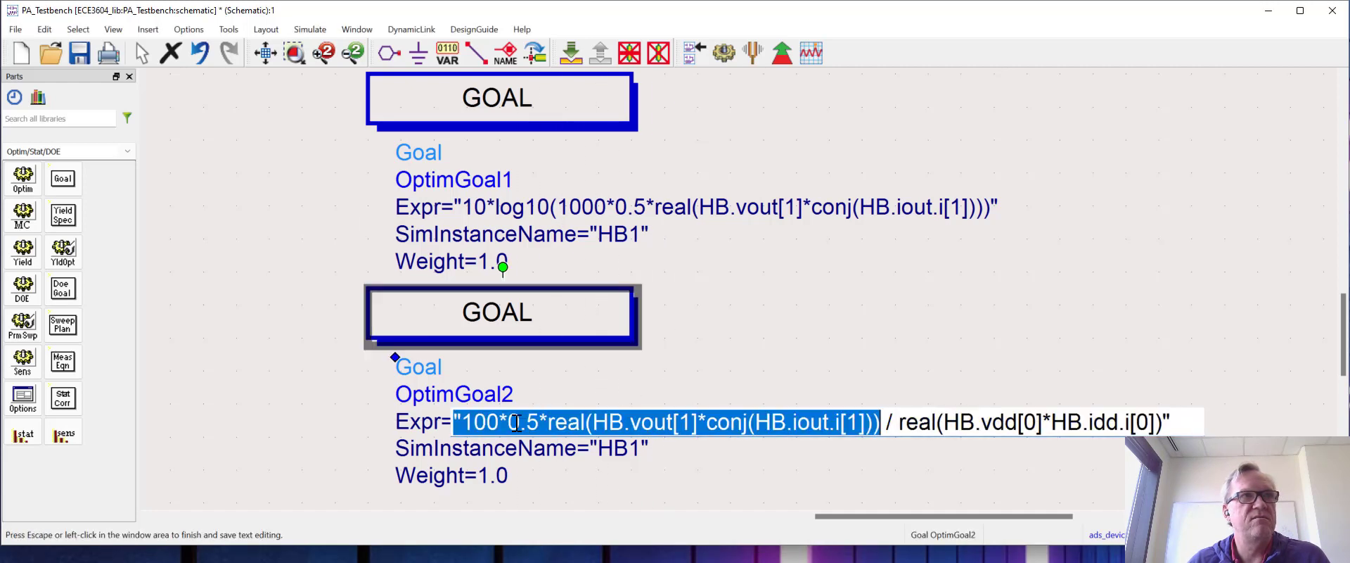
pyautogui.click(509, 420)
pyautogui.moveTo(509, 420); pyautogui.dragTo(1164, 424)
pyautogui.click(901, 422)
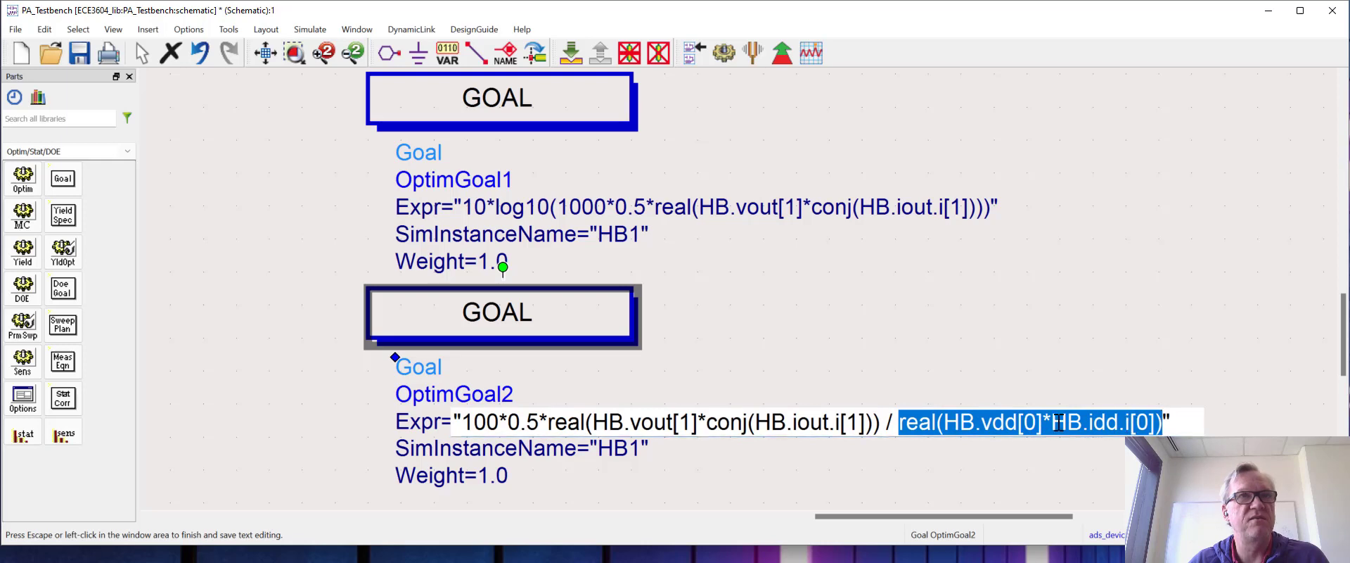
pyautogui.click(777, 289)
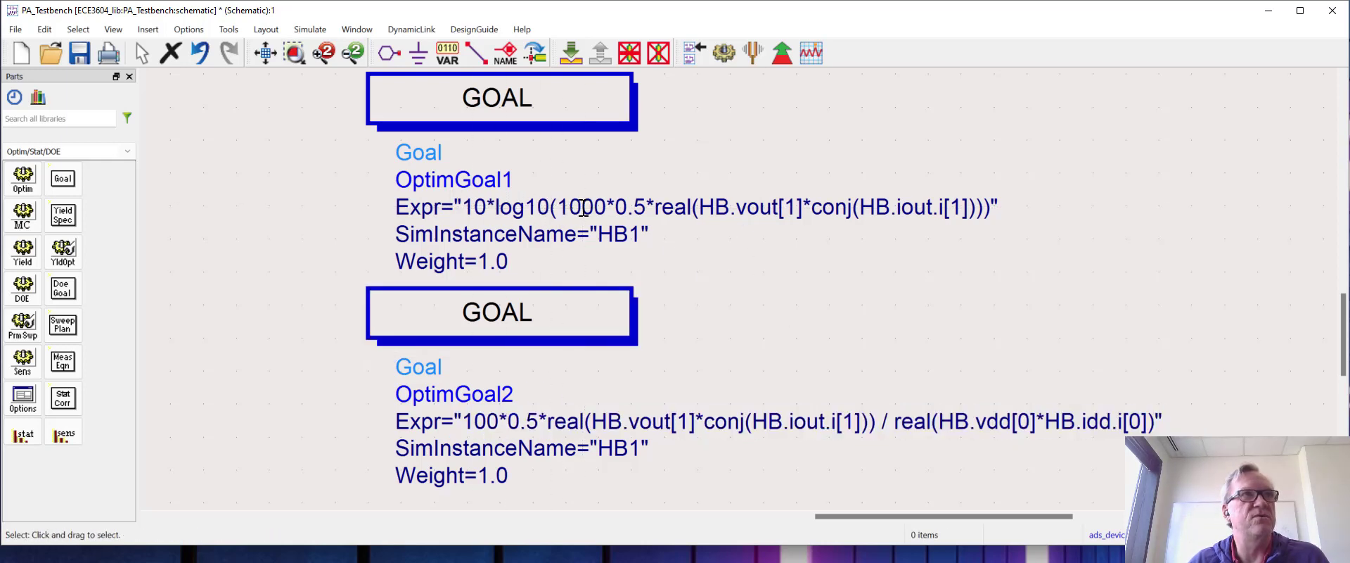
# Finish OptimGoal1's output-power expression in dBm and review its limit settings
pyautogui.doubleClick(465, 207)
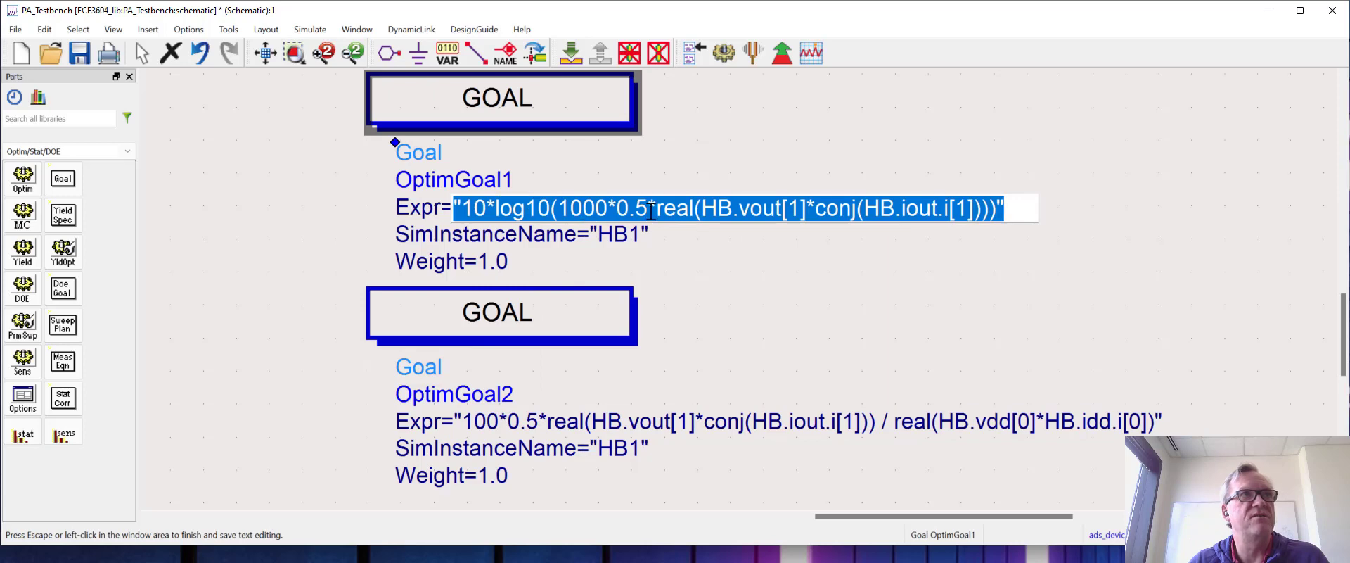
pyautogui.click(699, 268)
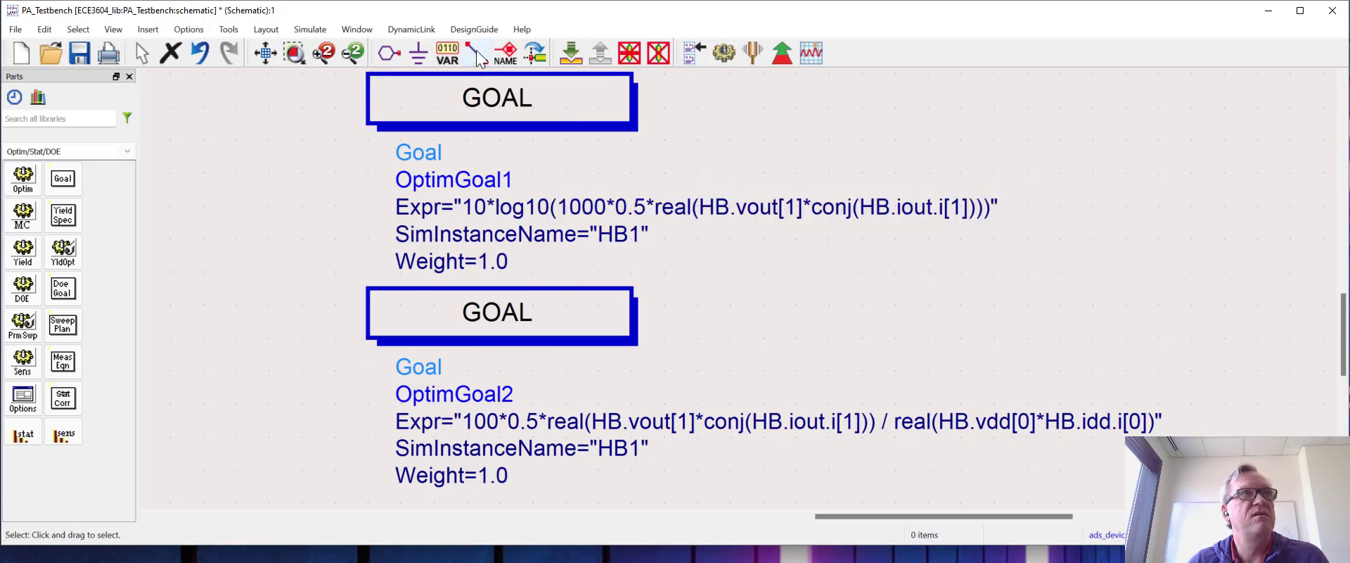
pyautogui.doubleClick(602, 95)
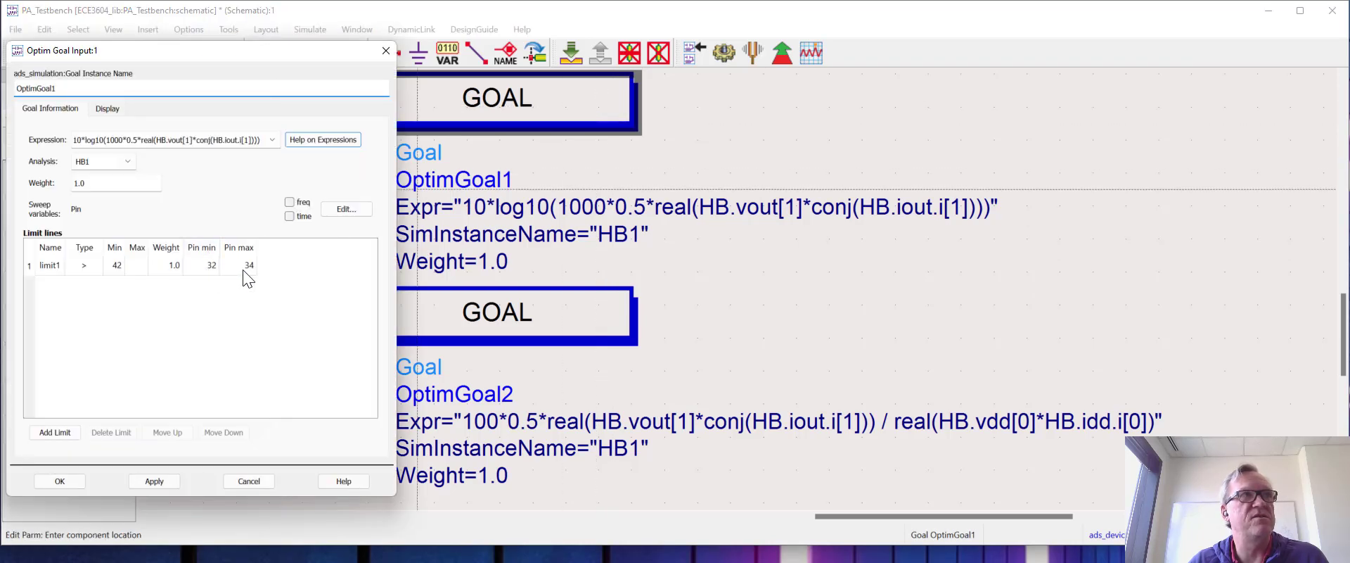
pyautogui.click(242, 484)
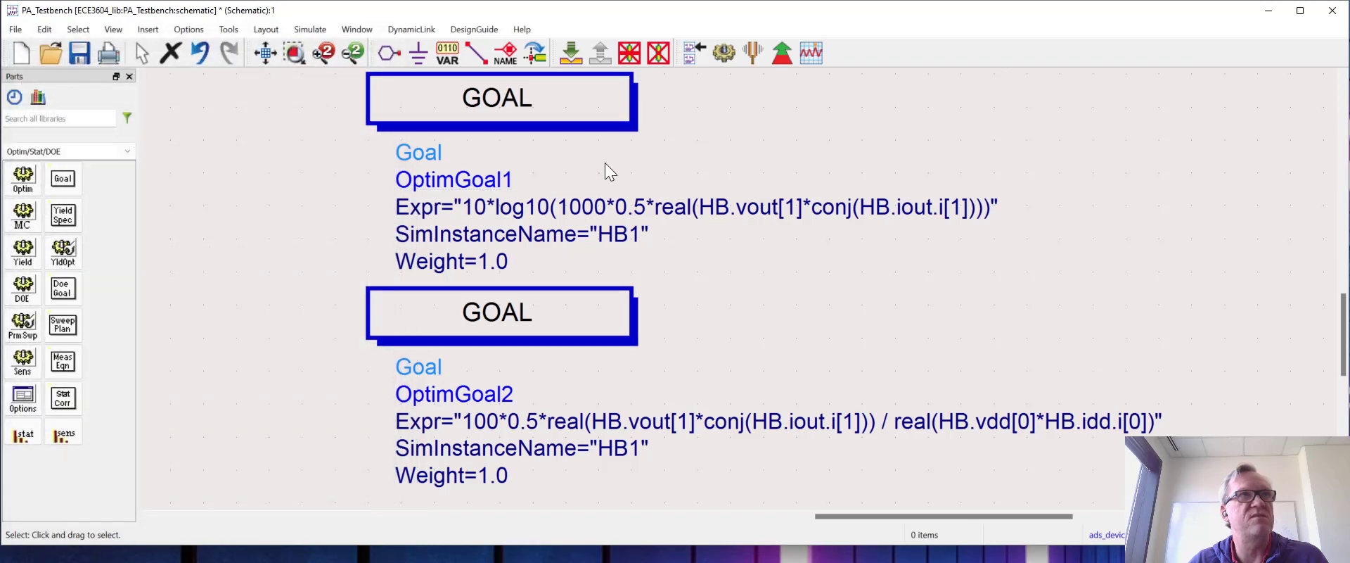
pyautogui.click(264, 55)
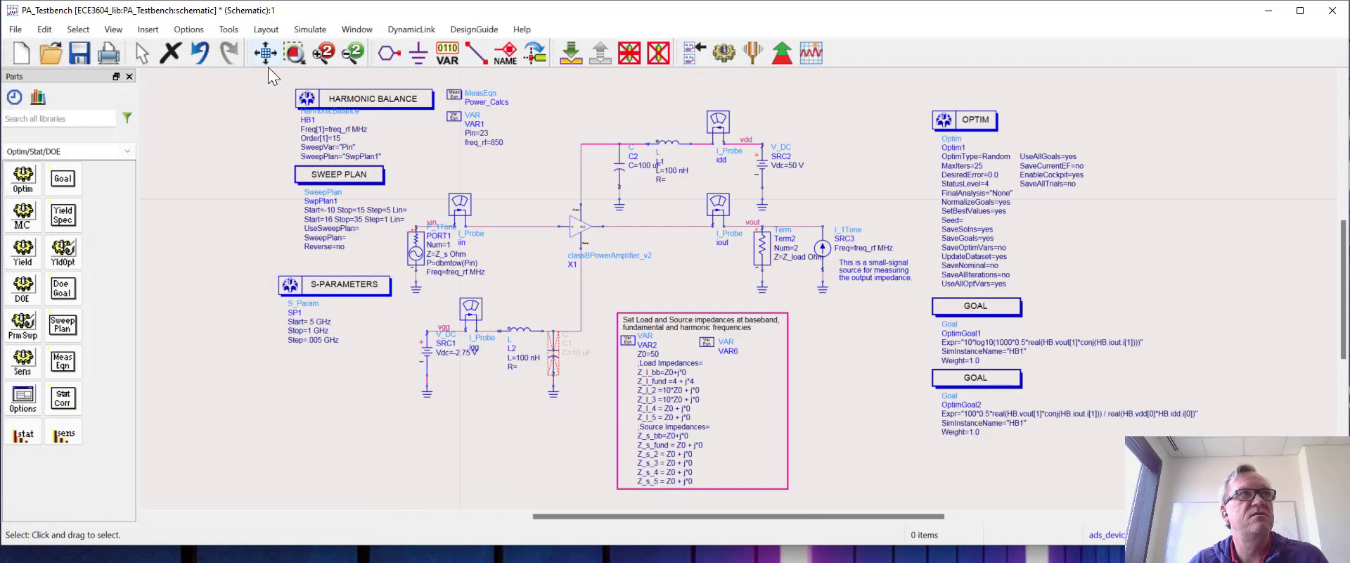
pyautogui.doubleClick(348, 171)
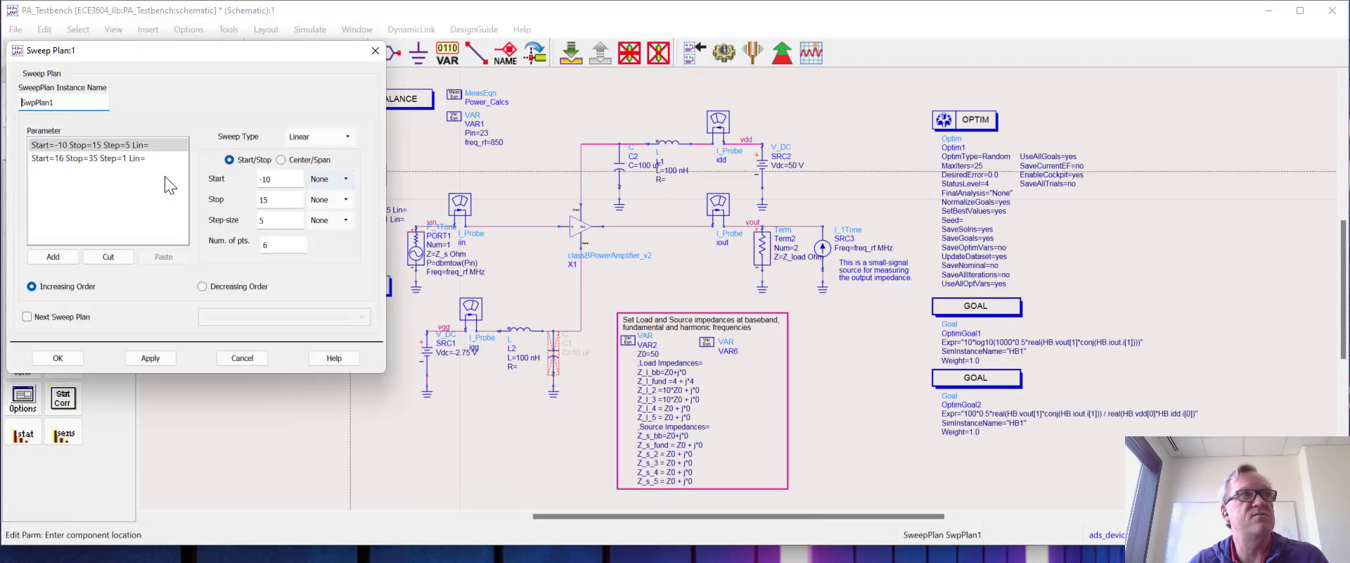
pyautogui.click(93, 162)
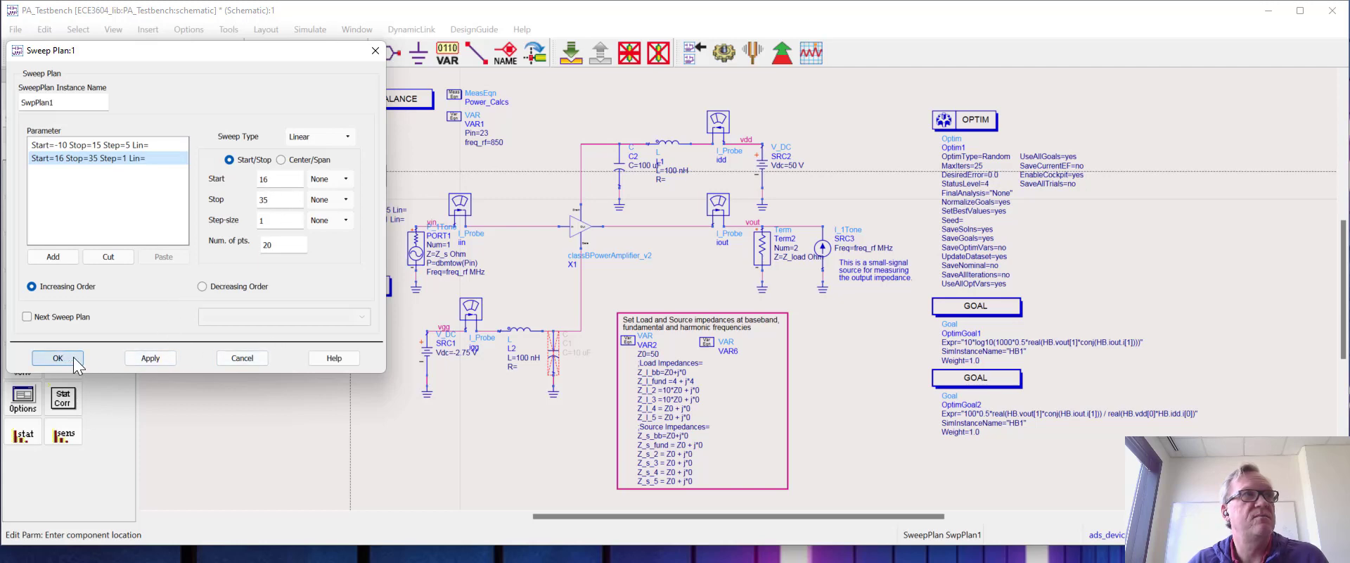
# Run the OPTIM analysis and watch the Random optimization reach C2 19.78 pF, L1 2.46 nH
pyautogui.click(242, 358)
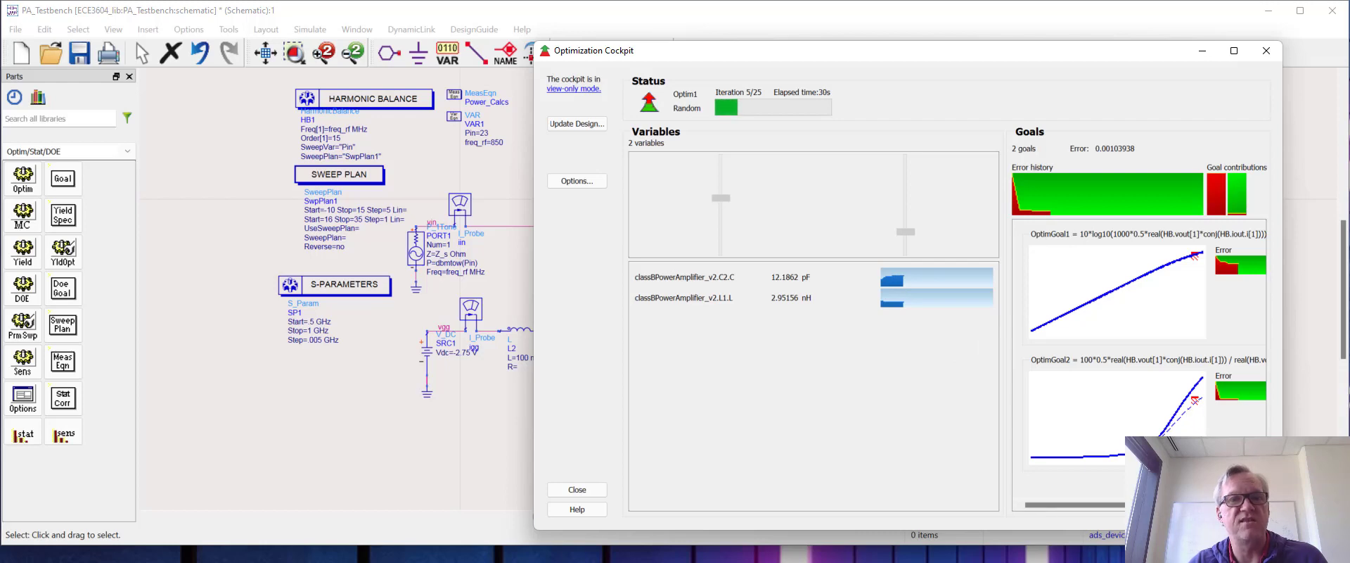
pyautogui.moveTo(879, 291); pyautogui.dragTo(627, 156)
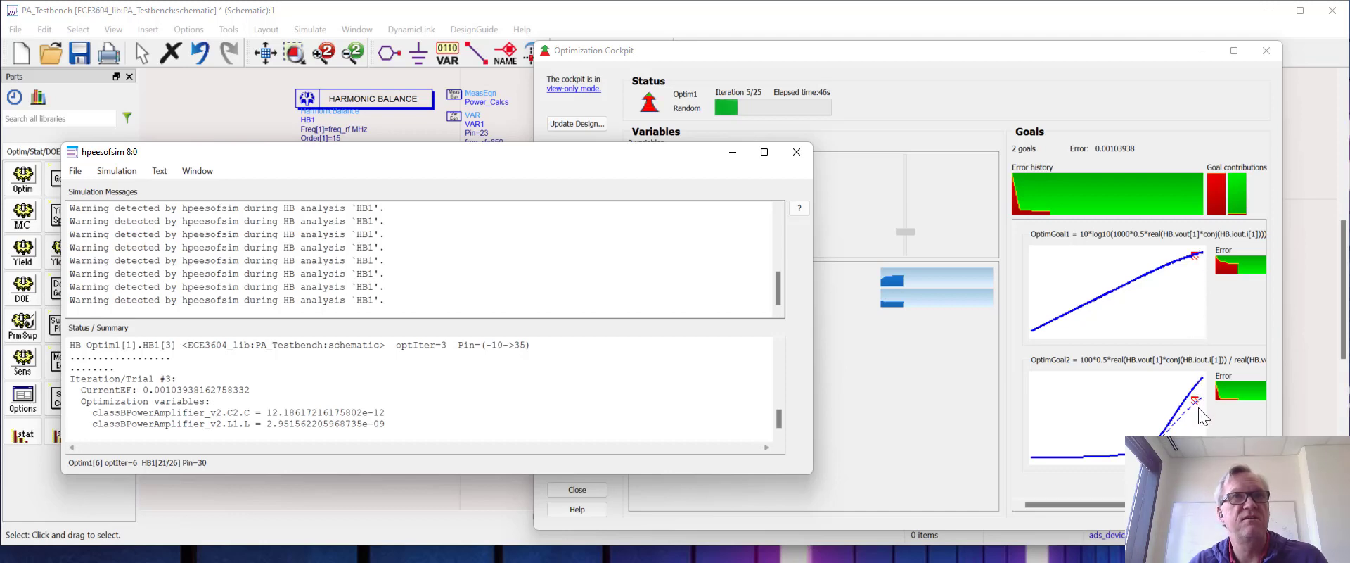
pyautogui.click(959, 395)
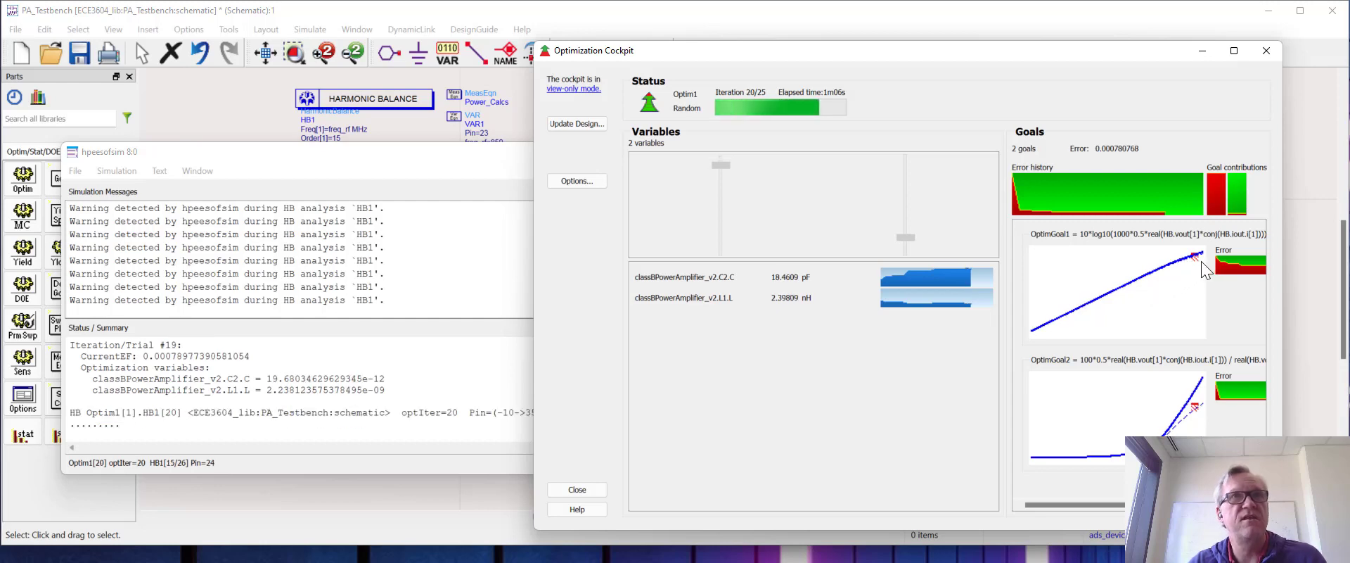
pyautogui.moveTo(1197, 258)
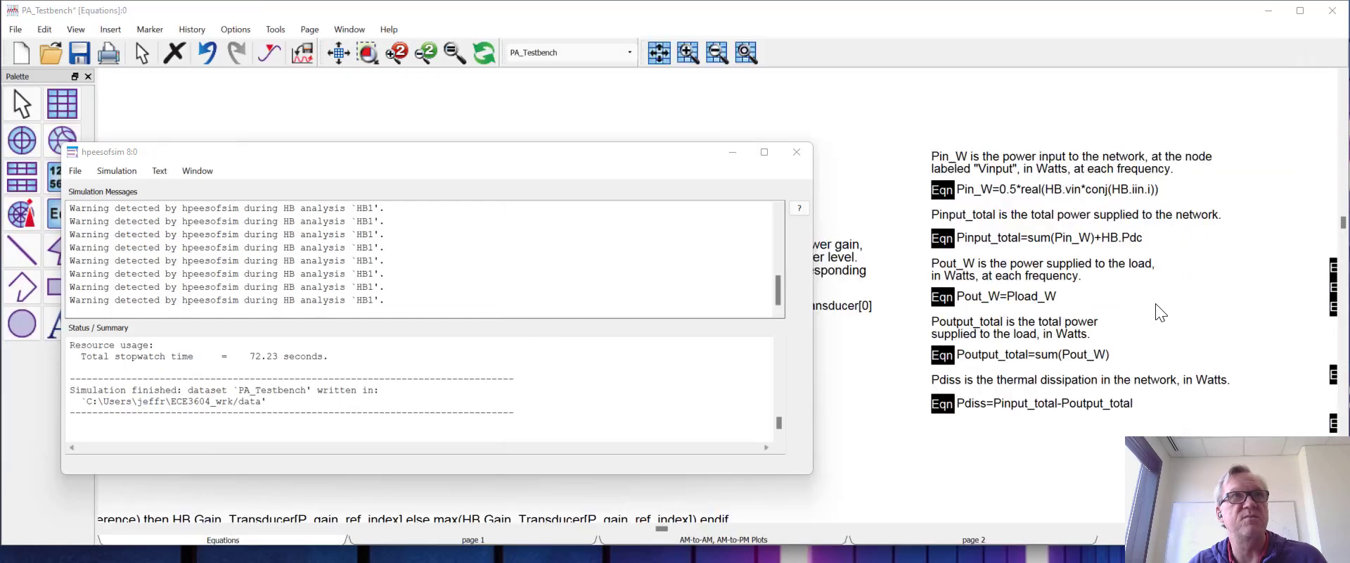
# Check the page 1 plots, then update the design with the optimized C2 and L1 values
pyautogui.click(1065, 467)
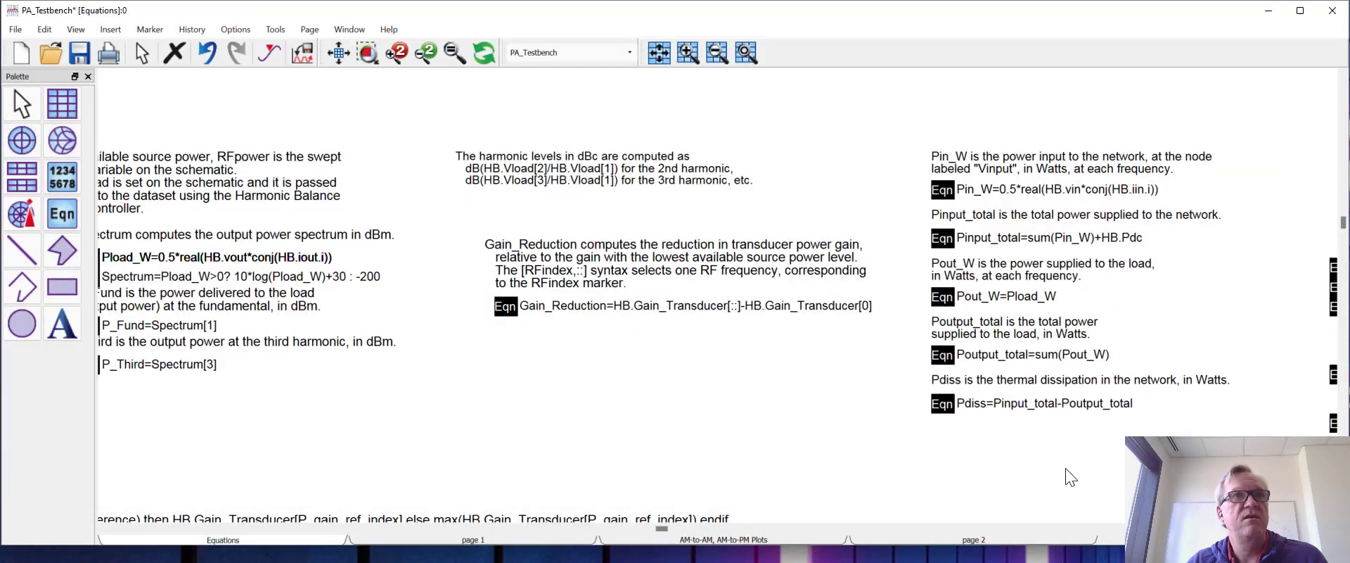
pyautogui.click(430, 541)
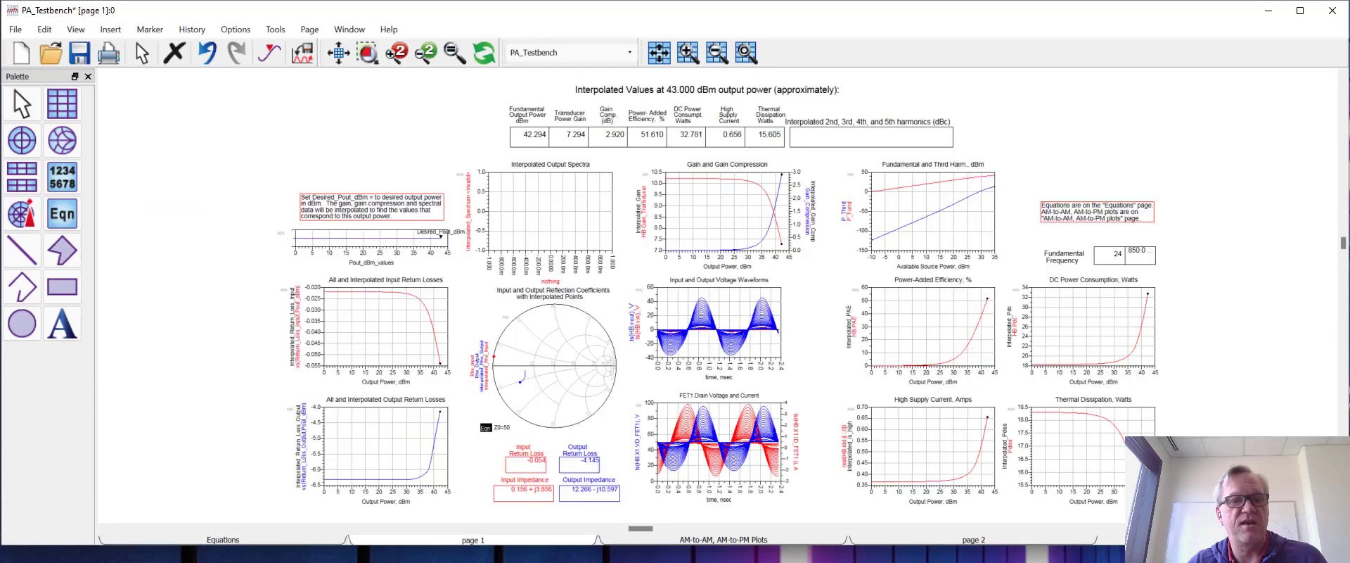
pyautogui.click(795, 556)
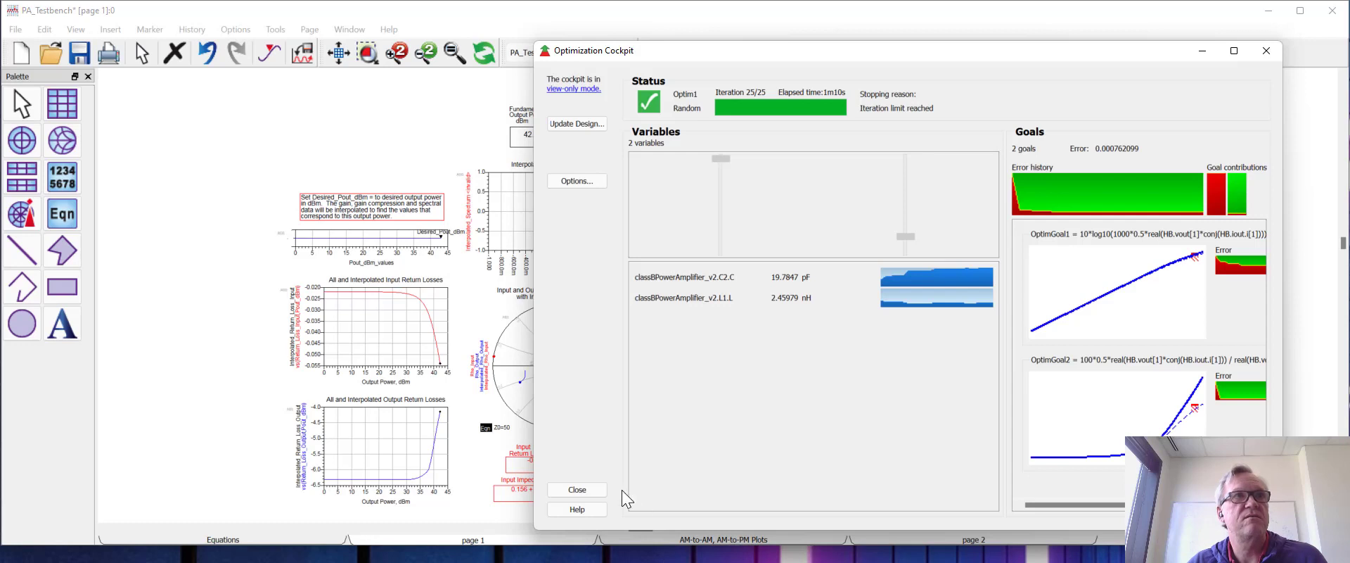
pyautogui.click(592, 489)
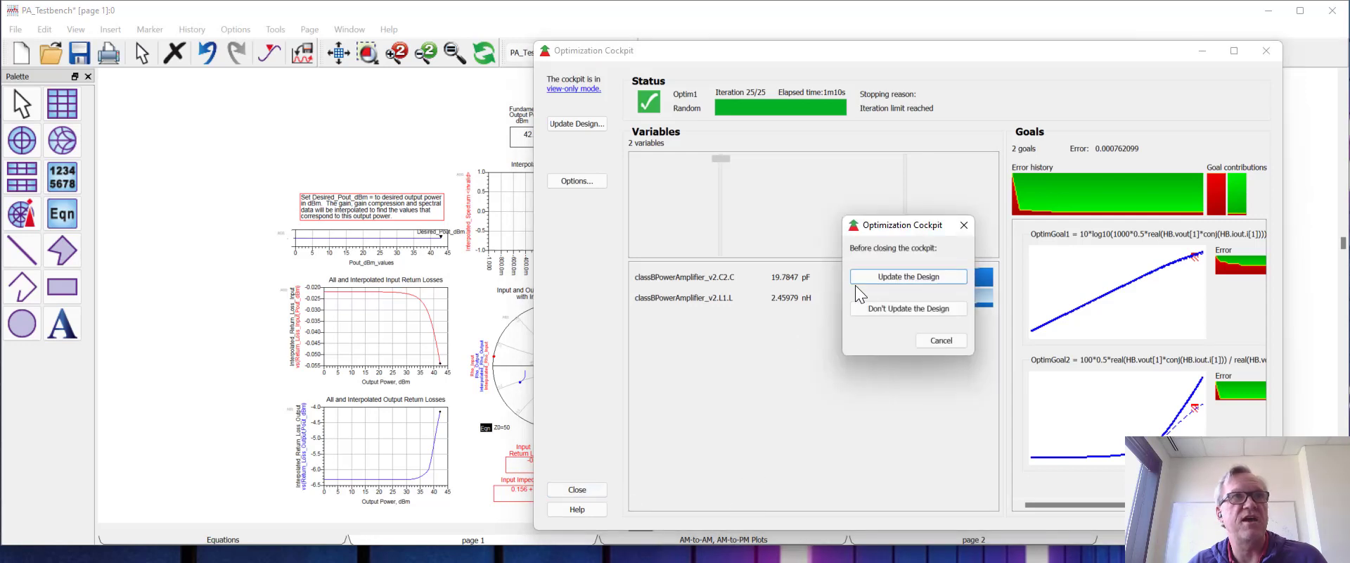
pyautogui.click(897, 275)
pyautogui.click(921, 333)
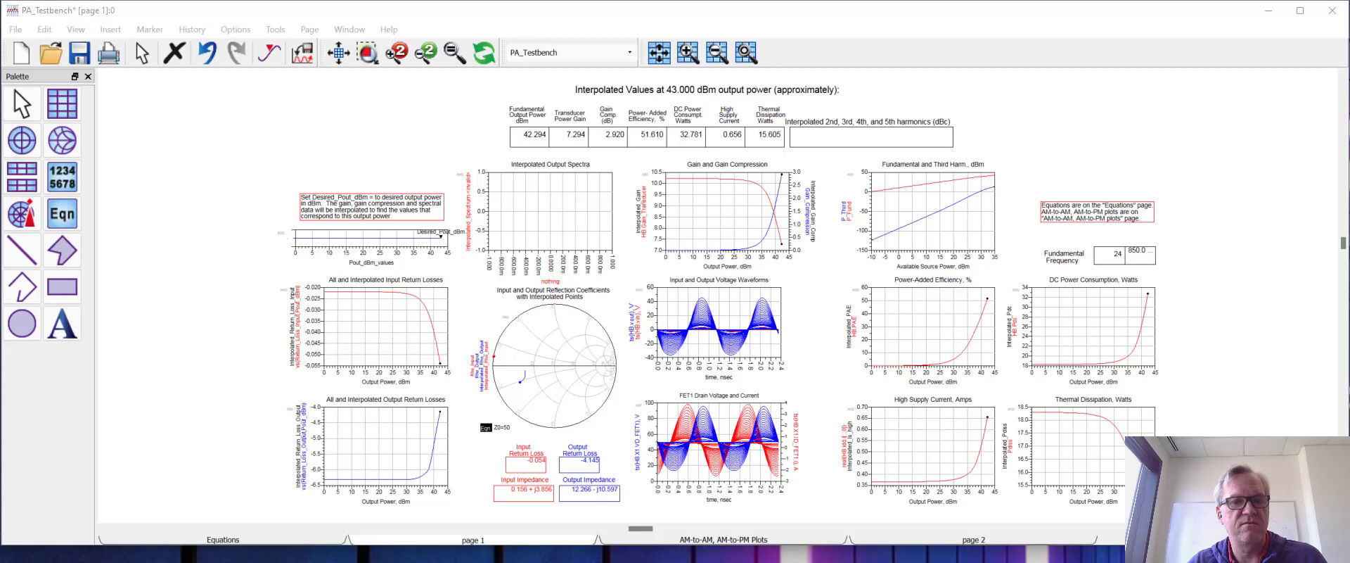
pyautogui.click(693, 554)
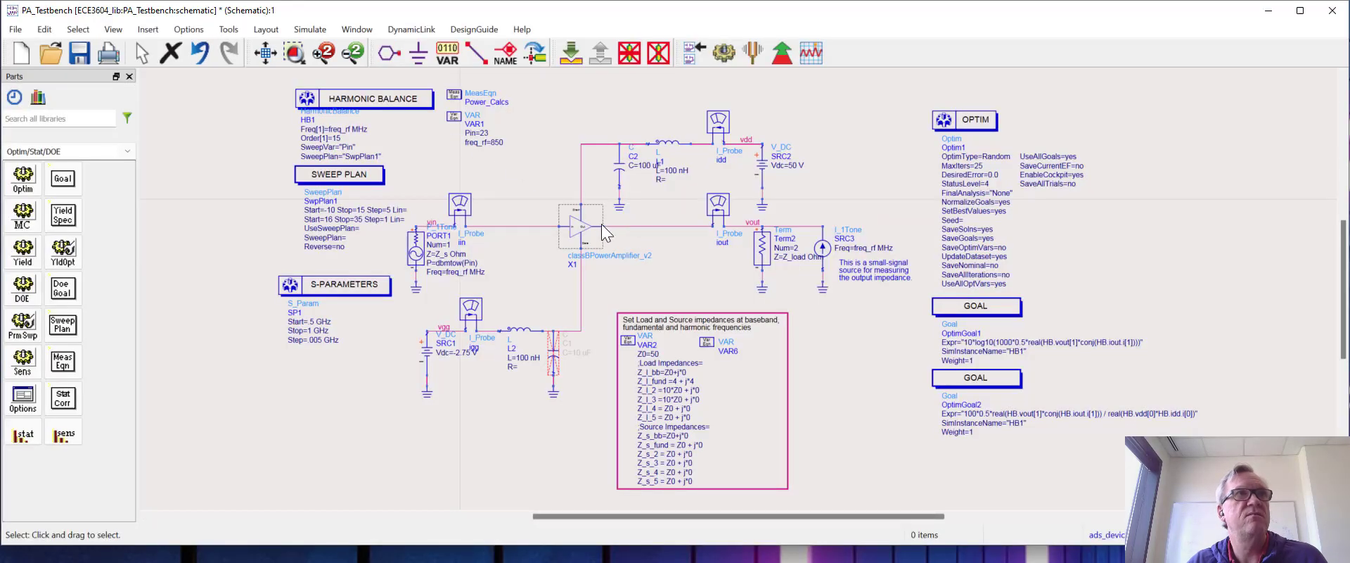
# Verify the amplifier's L1 = 2.45979 nH and C2 = 19.7847 pF, then re-simulate
pyautogui.click(571, 53)
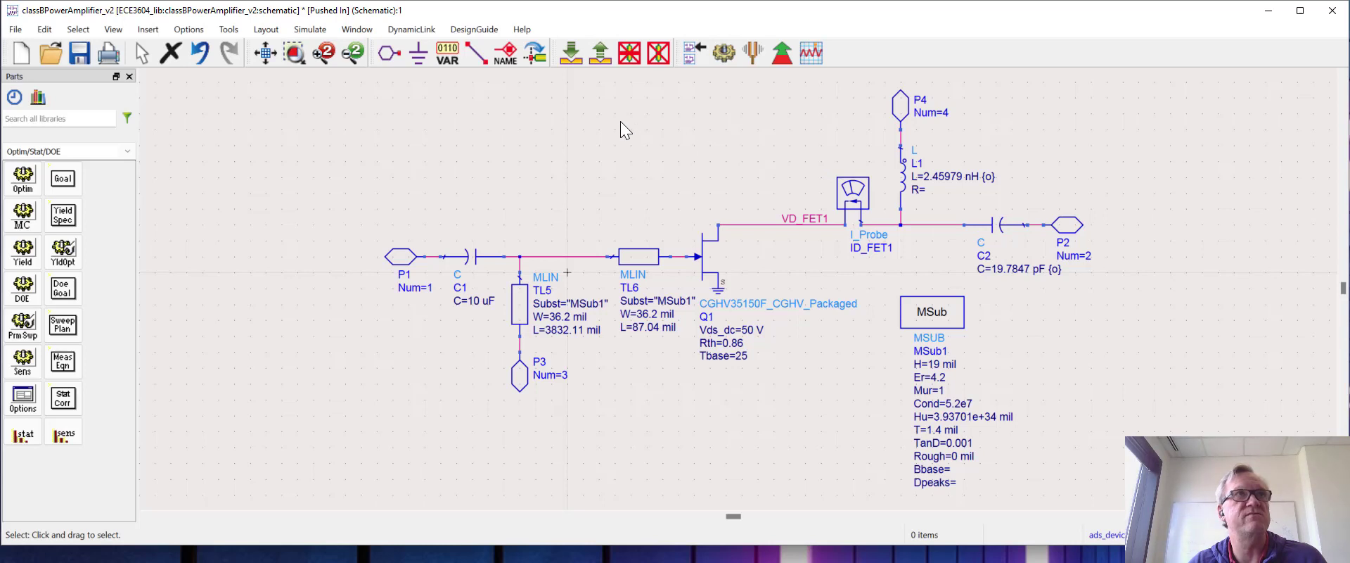
pyautogui.click(599, 57)
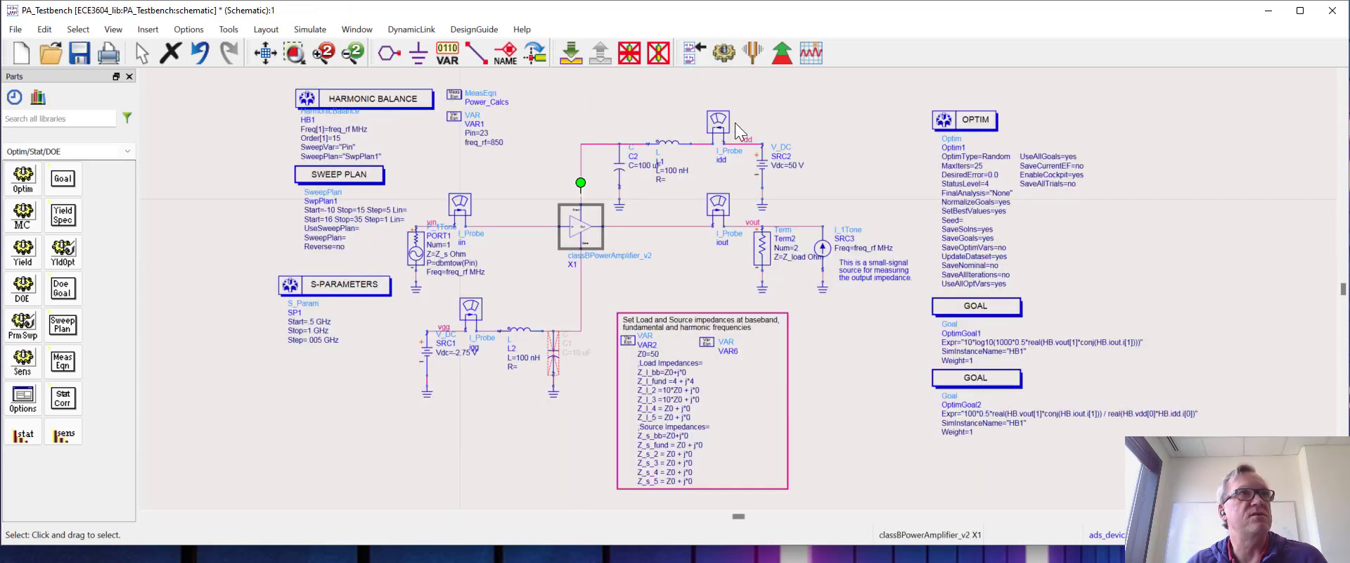
pyautogui.click(733, 52)
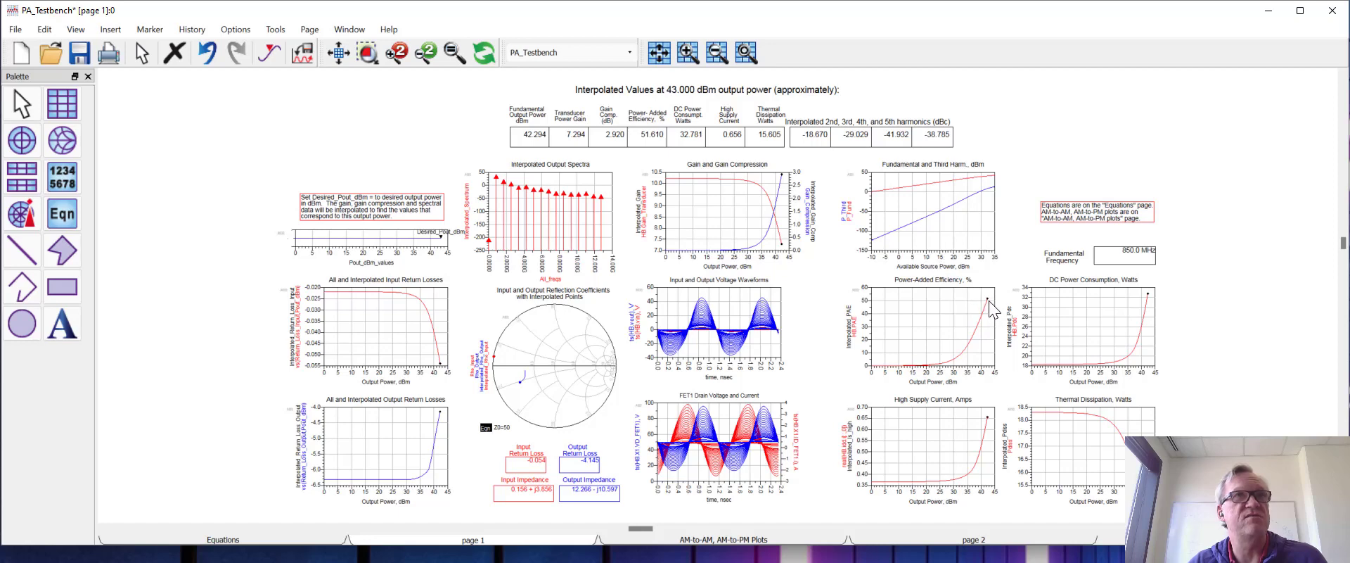
# Zoom into the summary table showing 42.294 dBm and 51.610% PAE, then view the whole page
pyautogui.moveTo(989, 307)
pyautogui.click(369, 53)
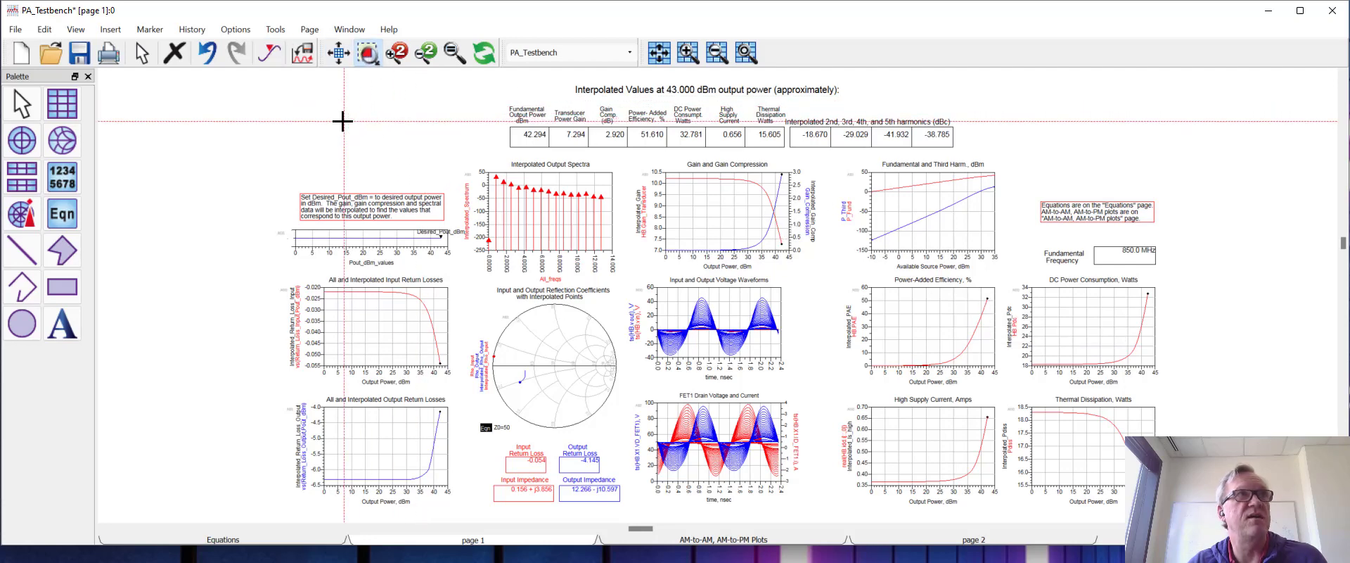
pyautogui.moveTo(340, 120); pyautogui.dragTo(837, 275)
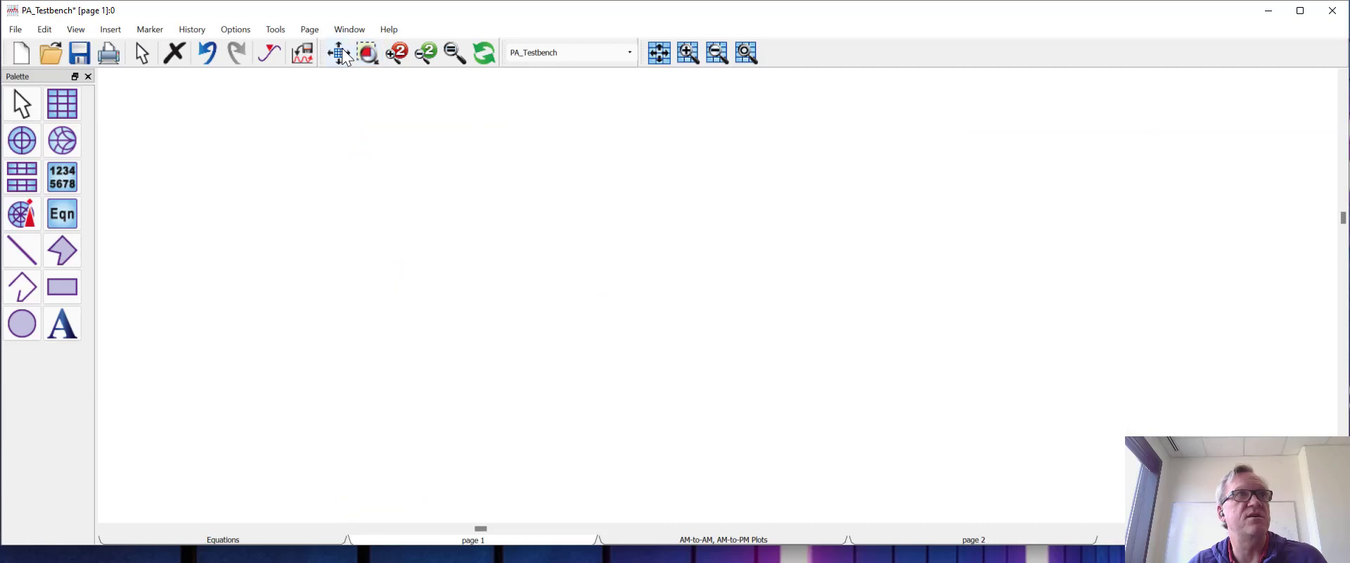
pyautogui.click(368, 52)
pyautogui.moveTo(406, 112); pyautogui.dragTo(839, 282)
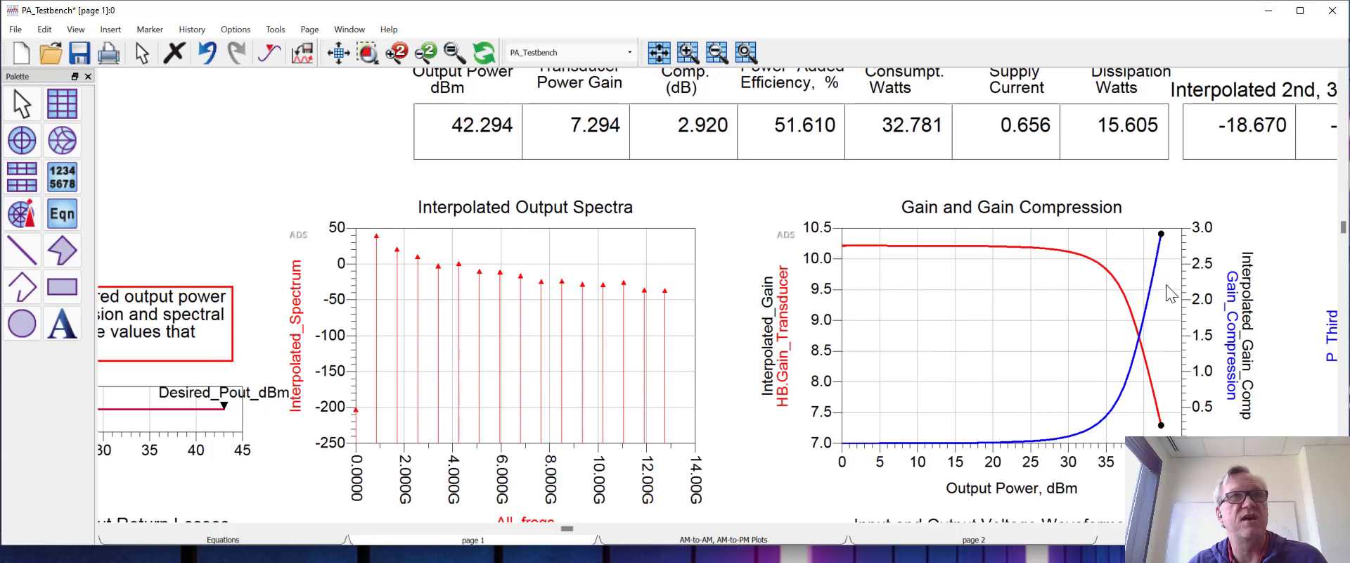
pyautogui.moveTo(1134, 364)
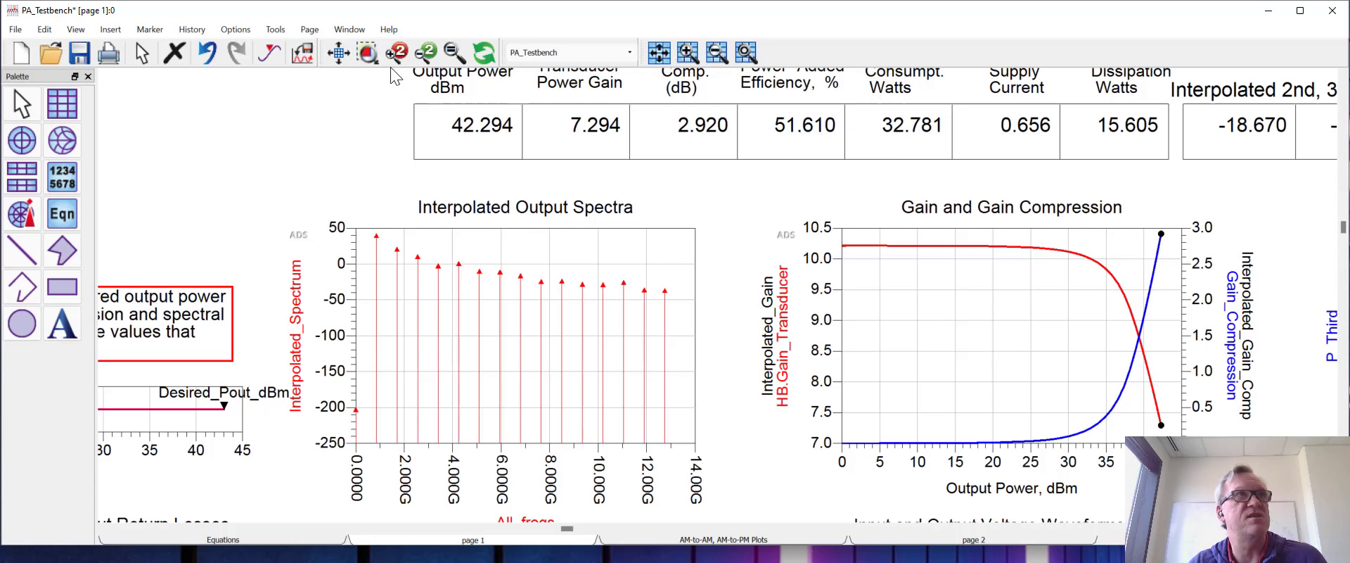
pyautogui.click(338, 53)
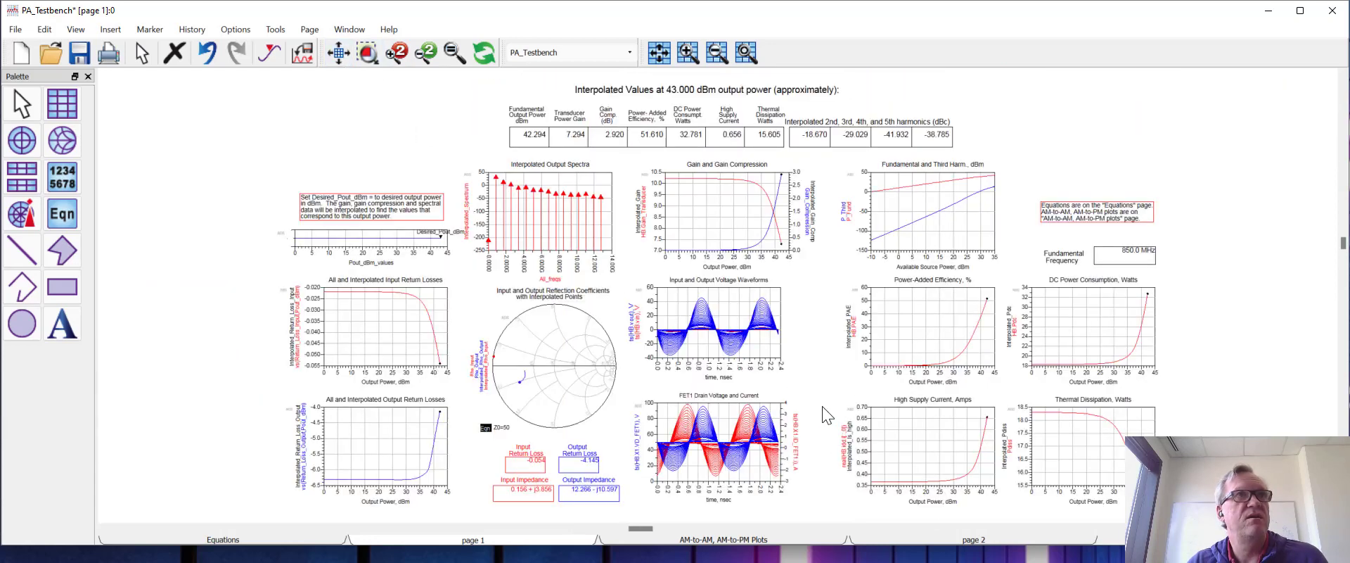